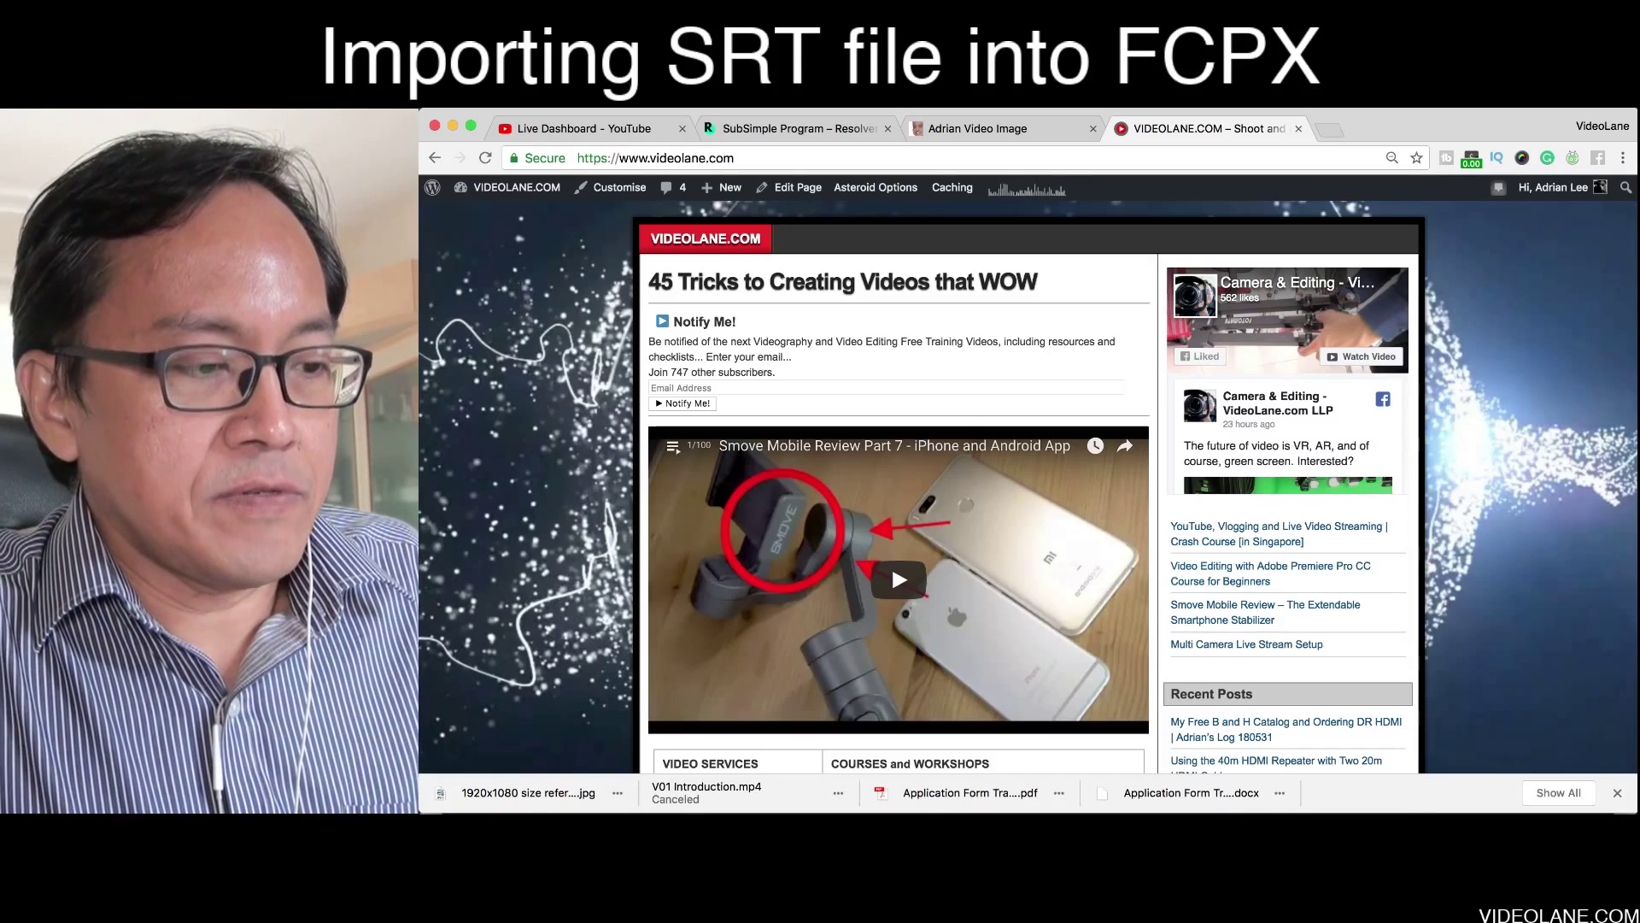
Step: Switch from Chrome to the Untitled Project in Final Cut Pro X
{"action": "key", "text": "super+Tab"}
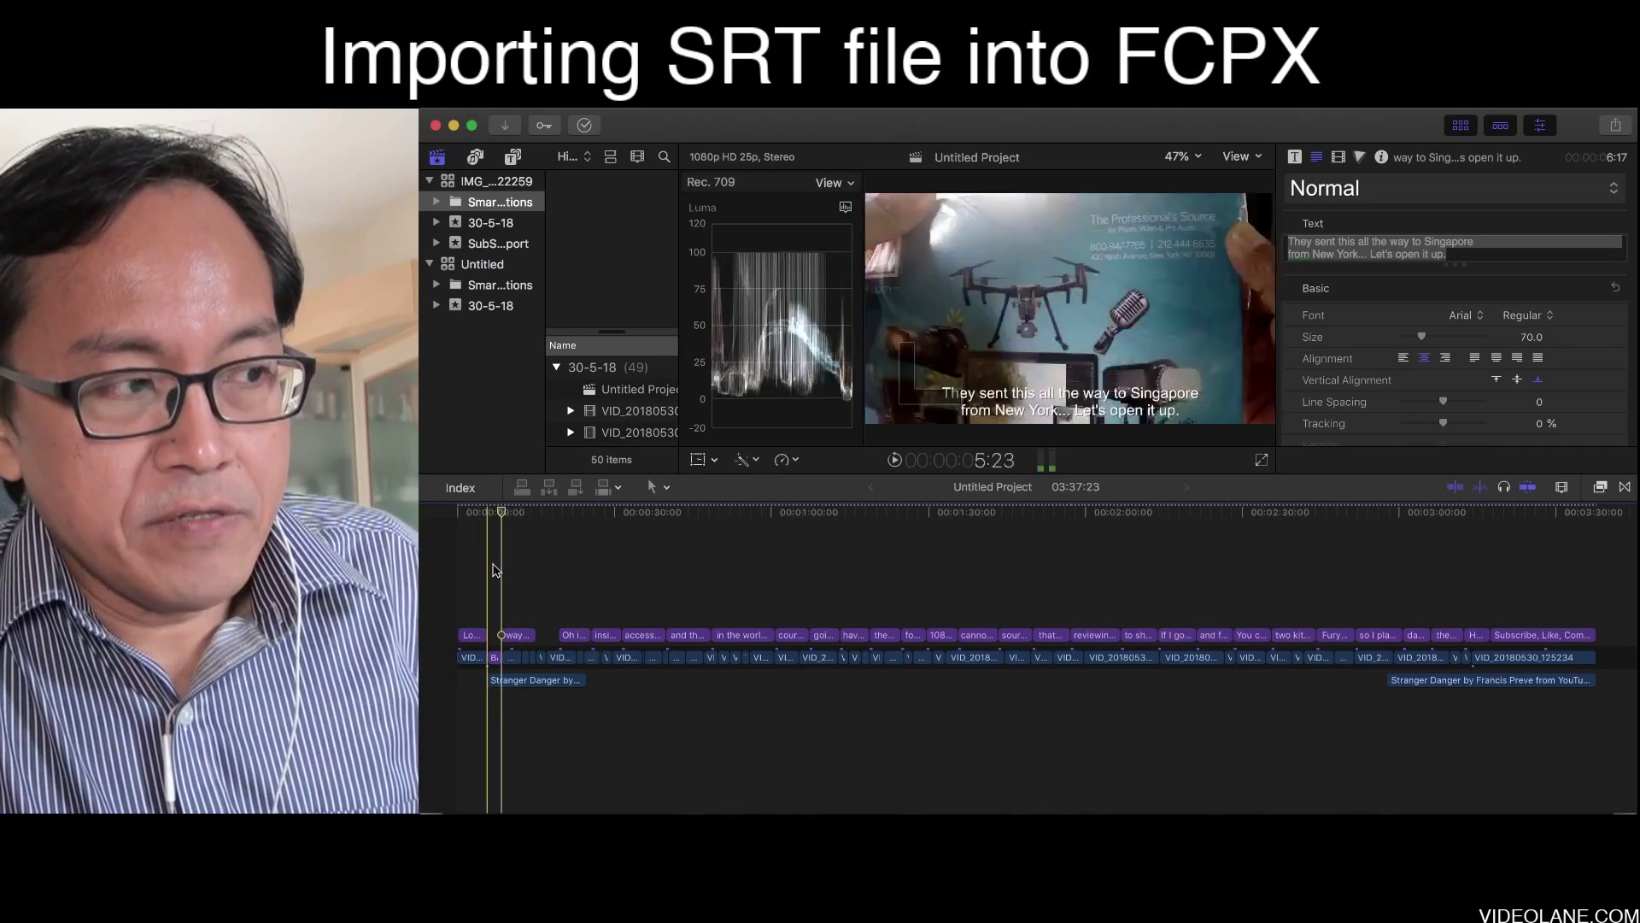
Step: Play the project's opening captioned seconds, then shorten the timeline to enlarge the viewer
{"action": "left_click", "coordinate": [524, 532]}
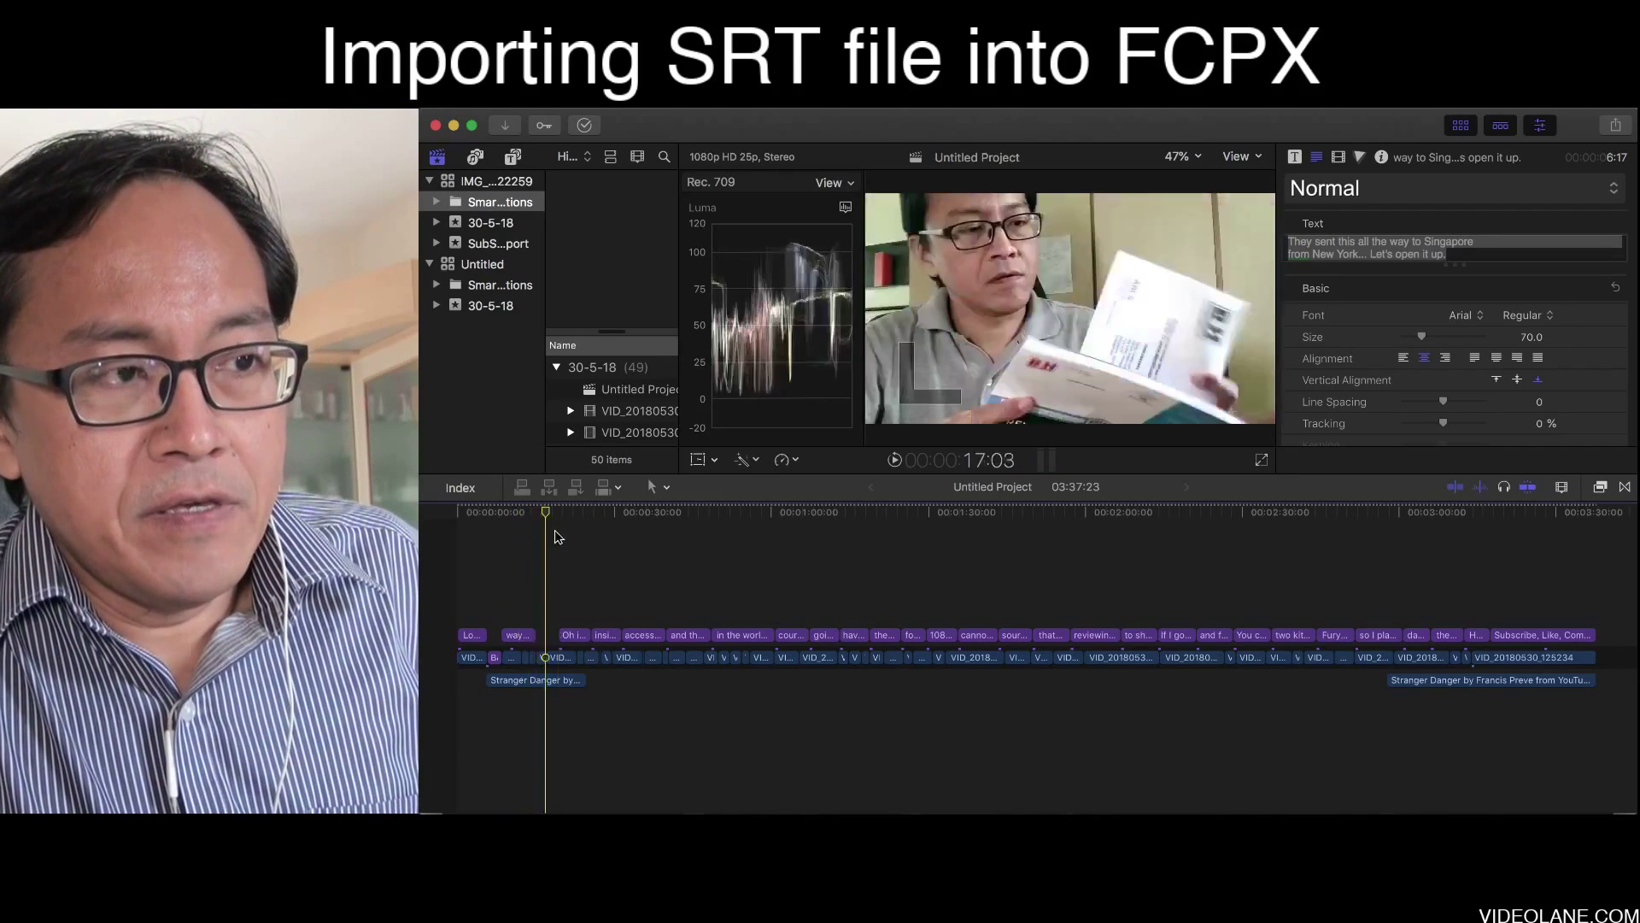
{"action": "left_click", "coordinate": [504, 533]}
{"action": "left_click", "coordinate": [498, 533]}
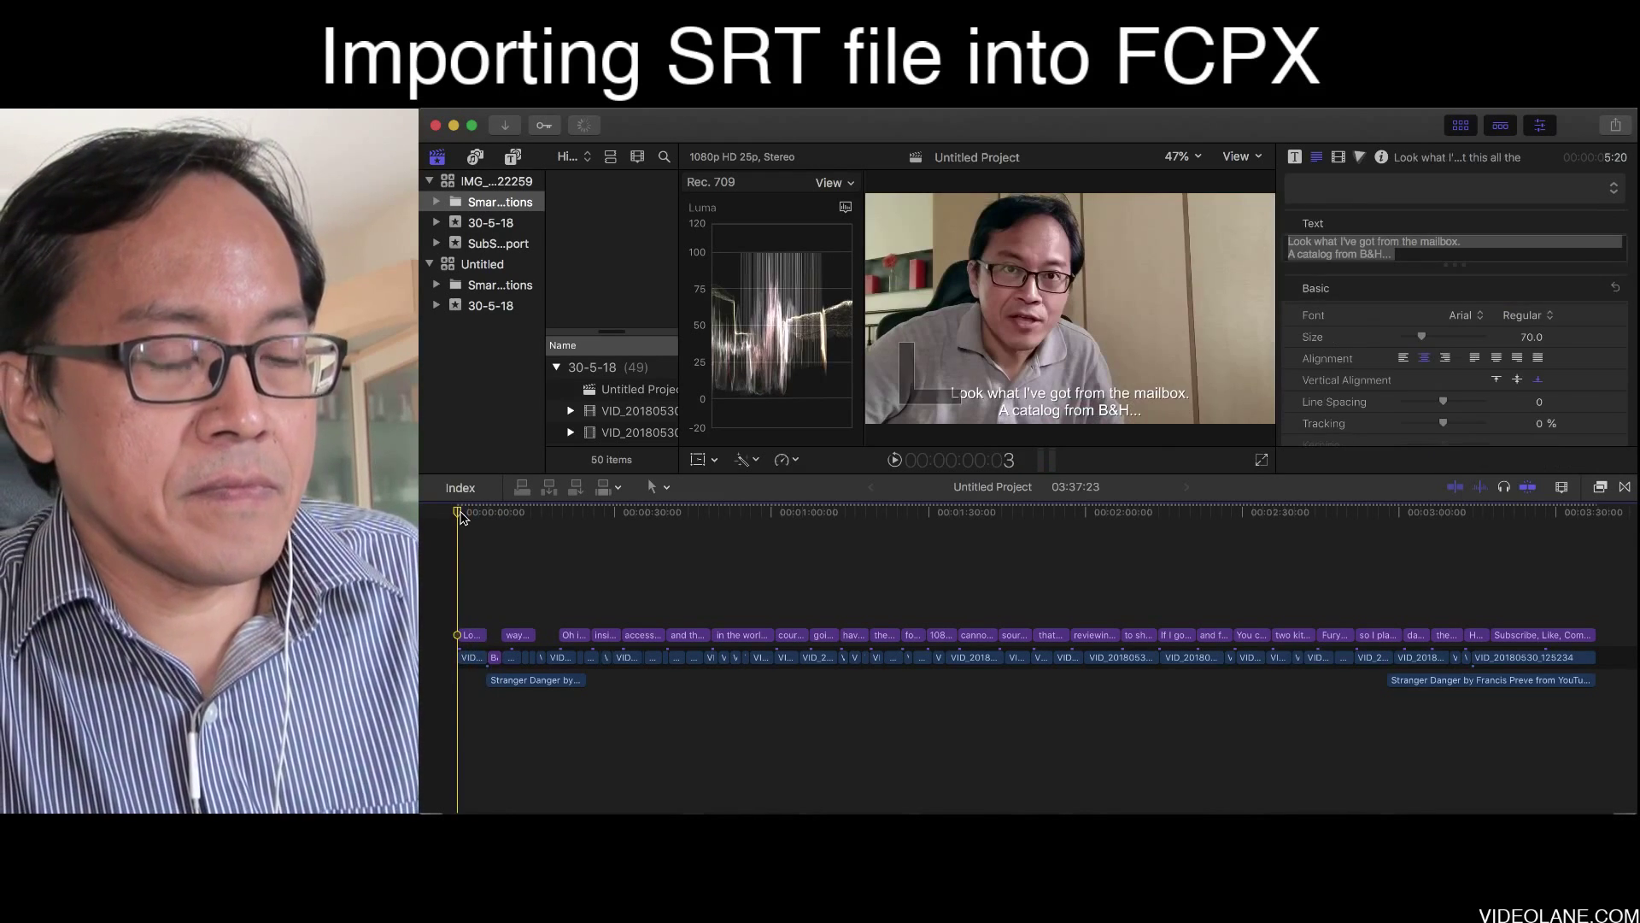
{"action": "key", "text": "space"}
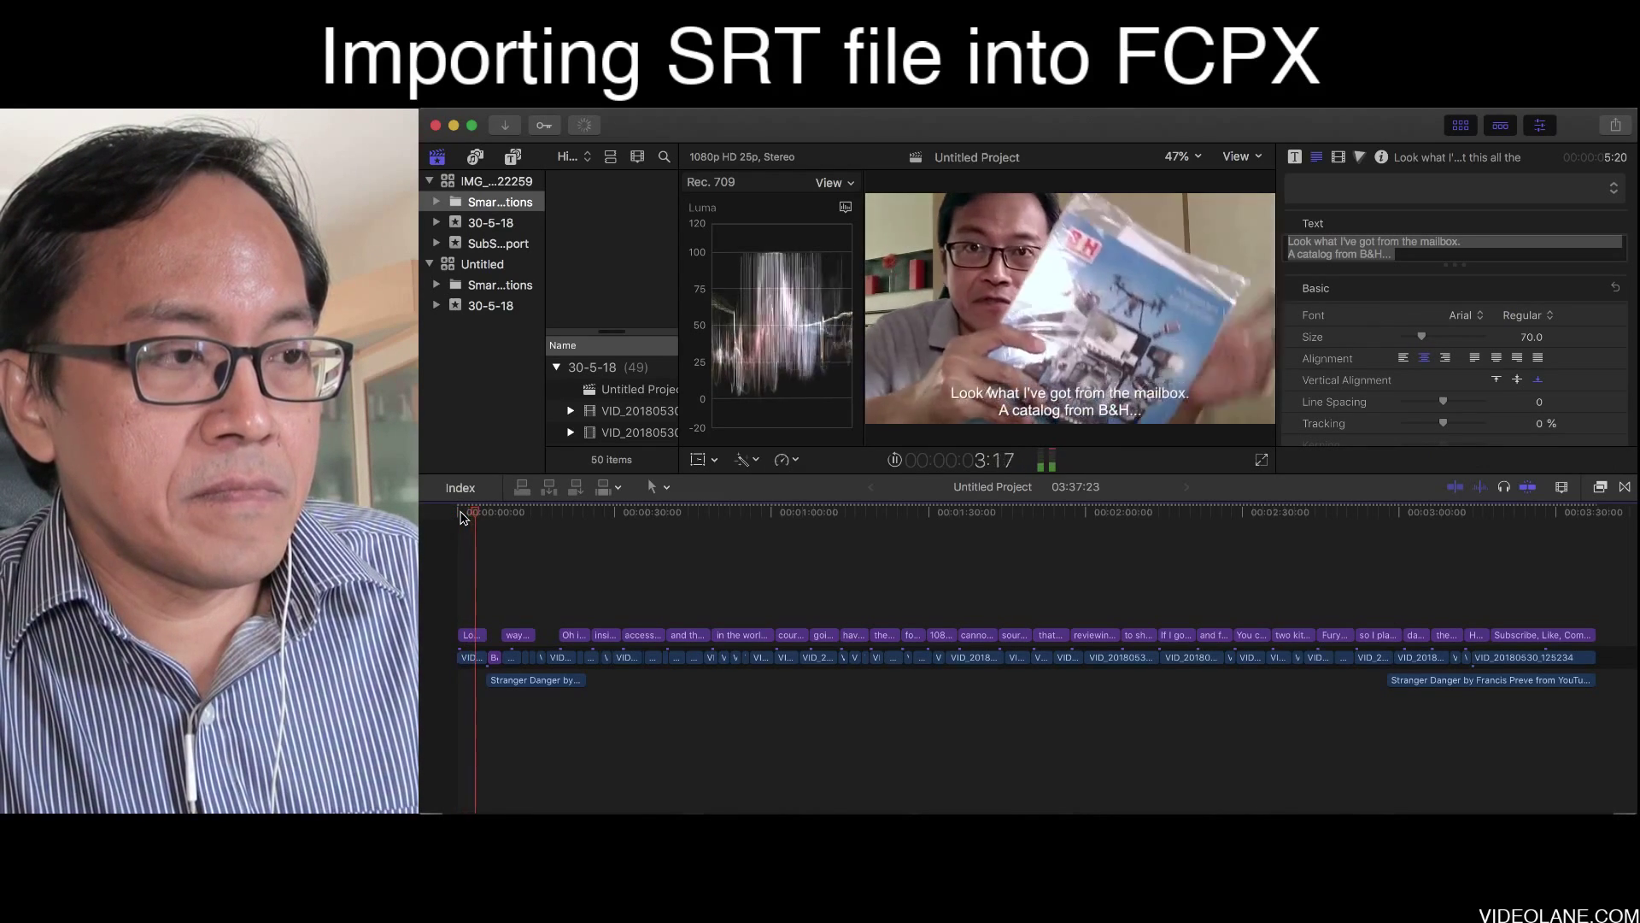
{"action": "key", "text": "space"}
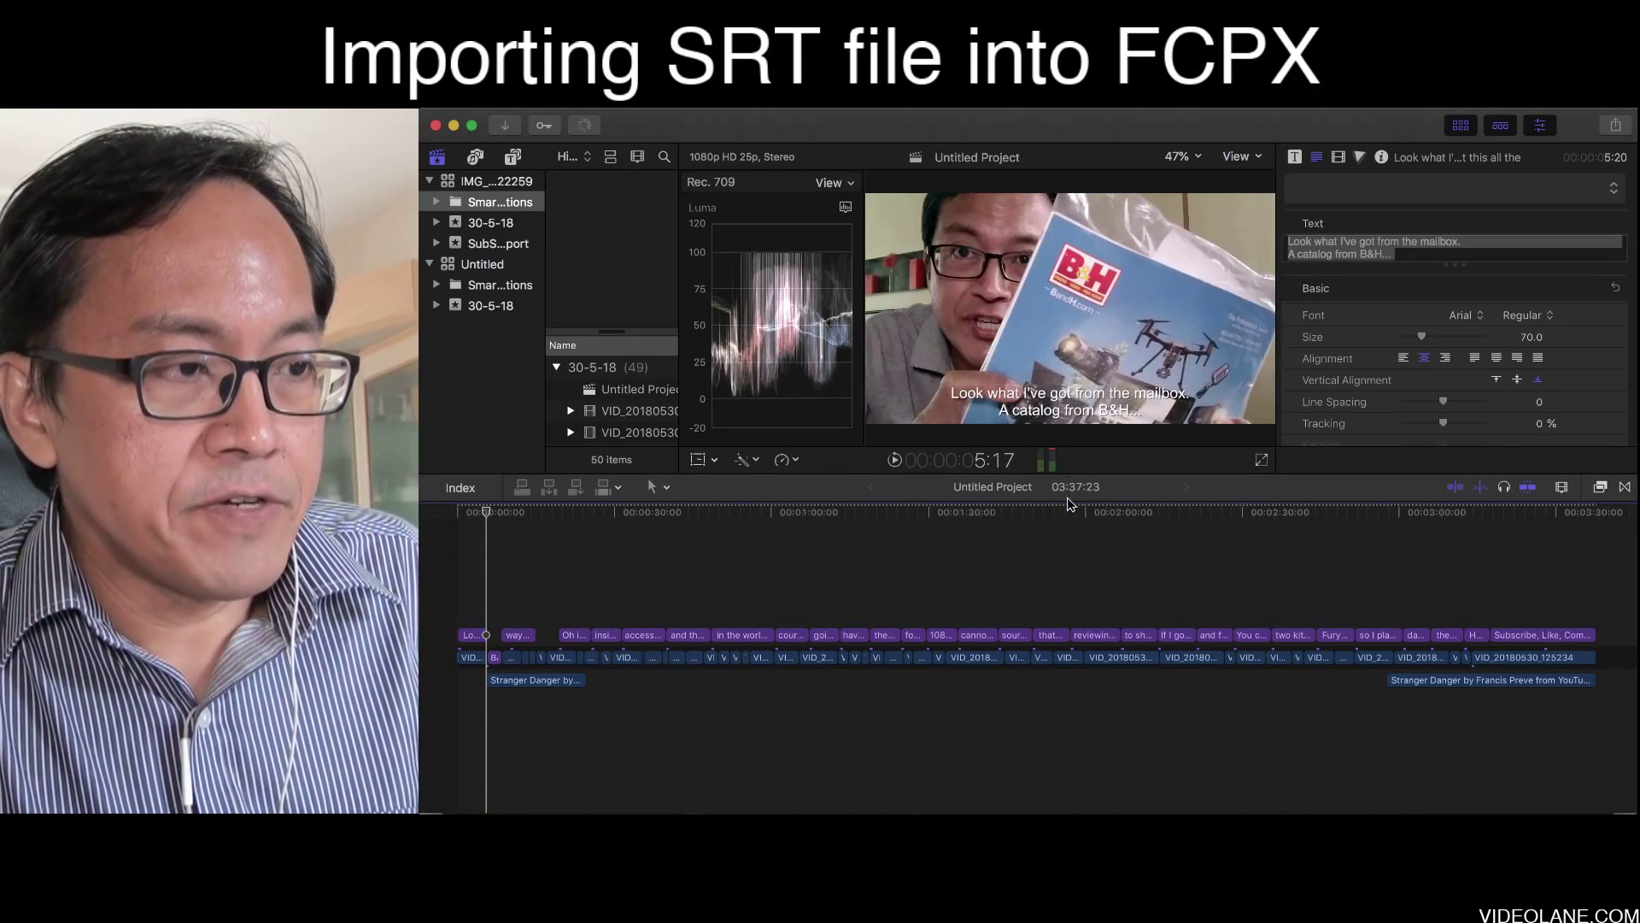
{"action": "left_click_drag", "start_coordinate": [1094, 485], "coordinate": [1099, 590]}
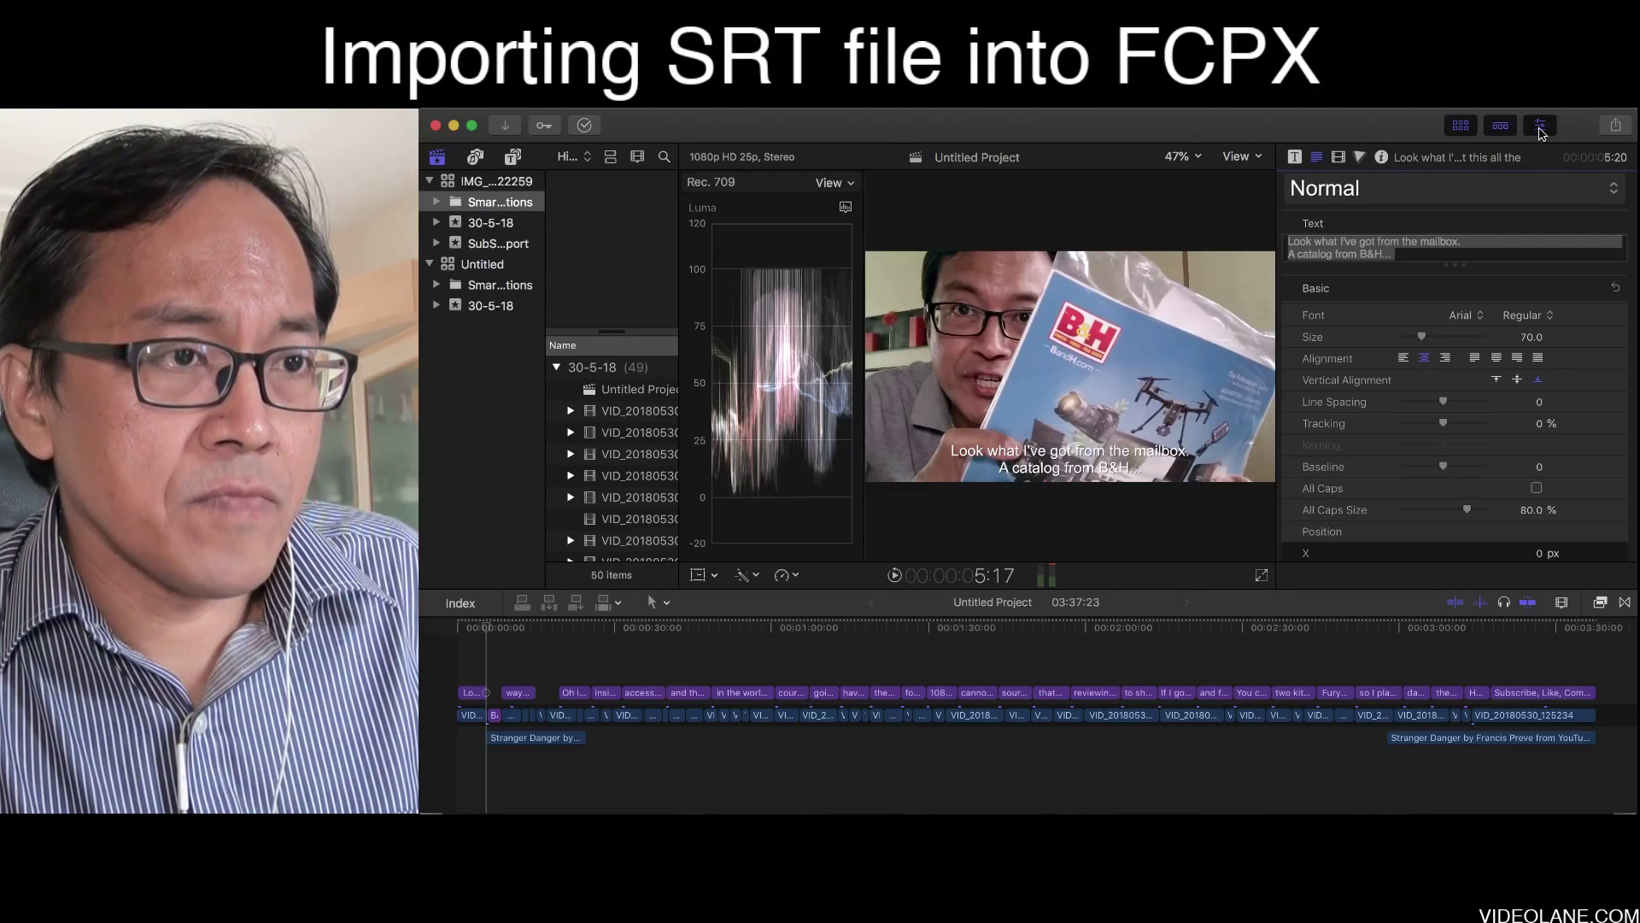
Step: Hide the inspector, play the captioned video from the start, then marquee-select all caption clips
{"action": "left_click", "coordinate": [1540, 128]}
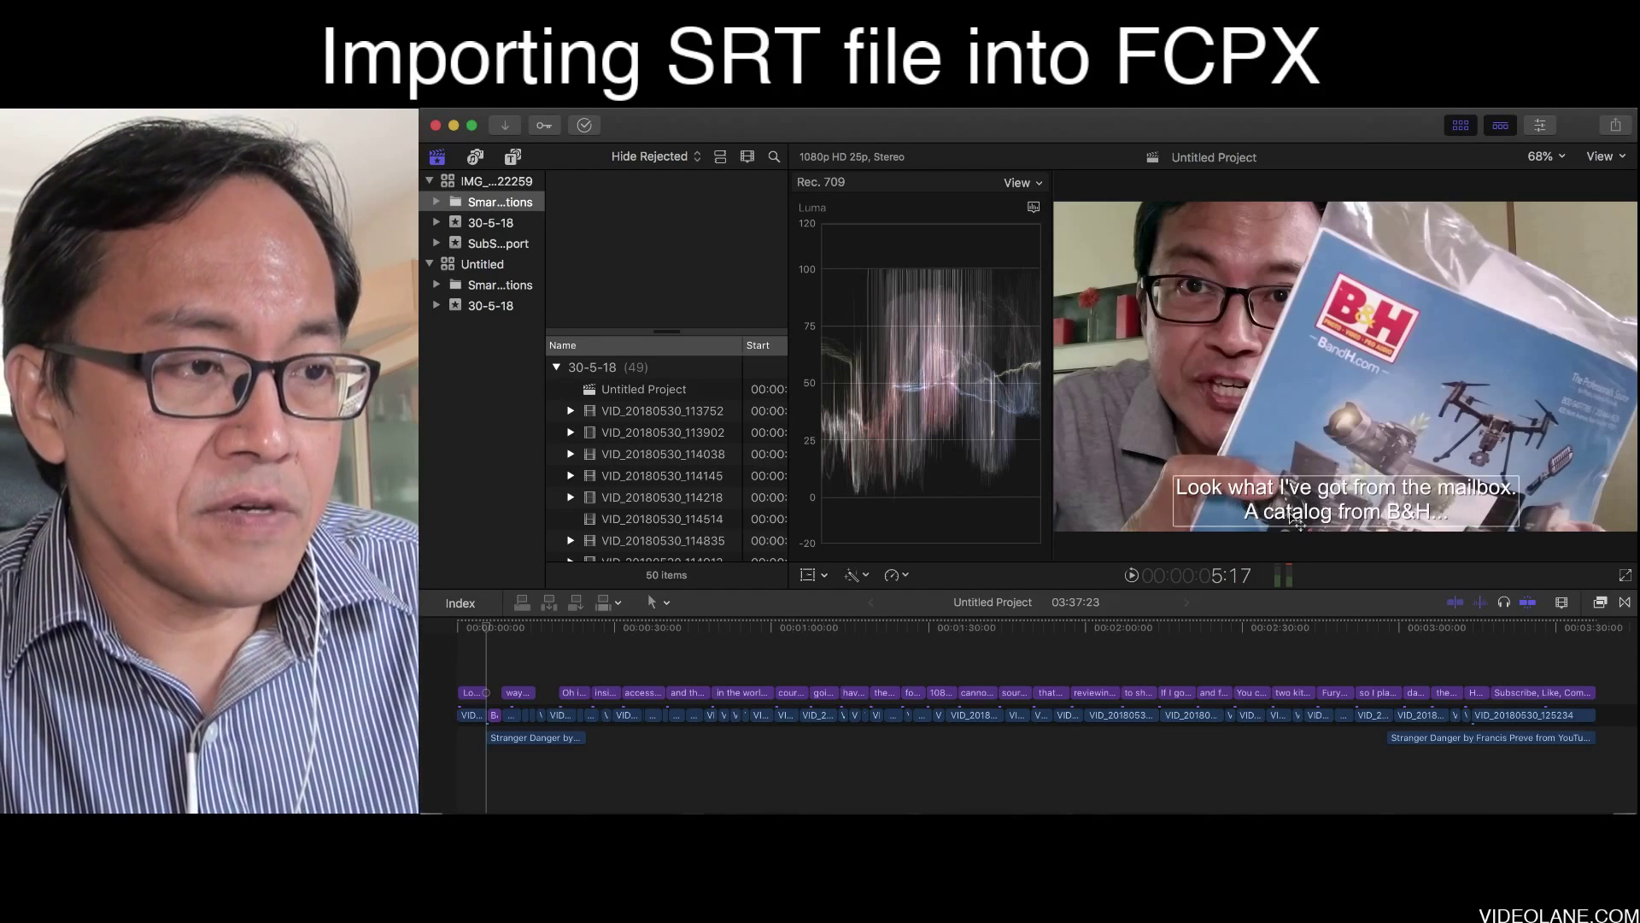
{"action": "left_click", "coordinate": [466, 630]}
{"action": "left_click", "coordinate": [468, 634]}
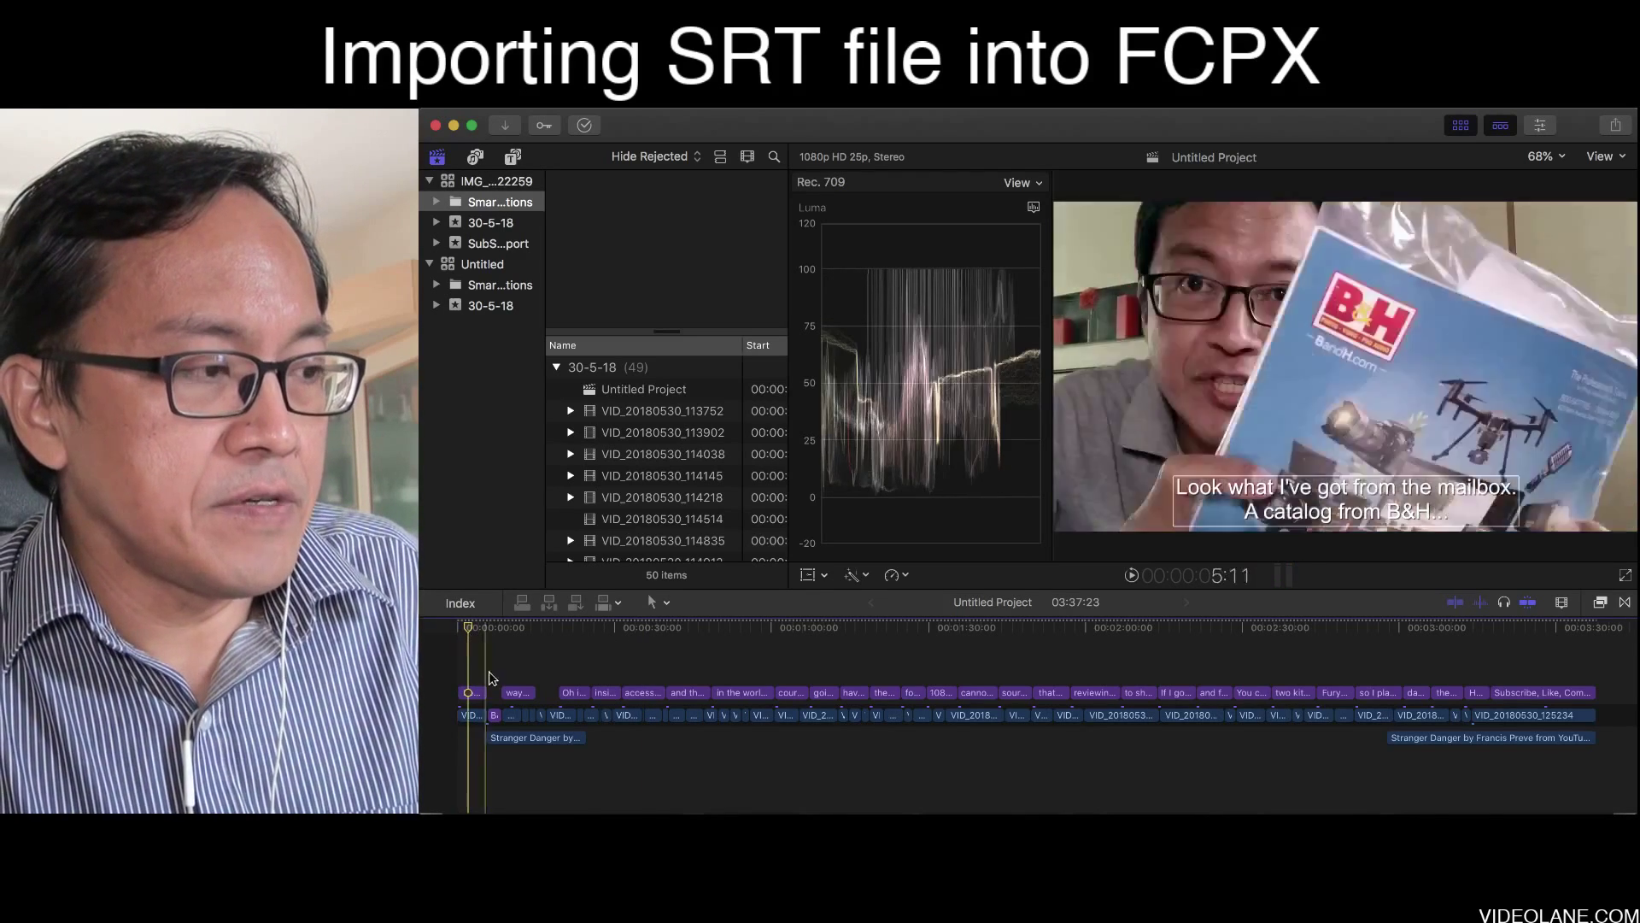
{"action": "key", "text": "space"}
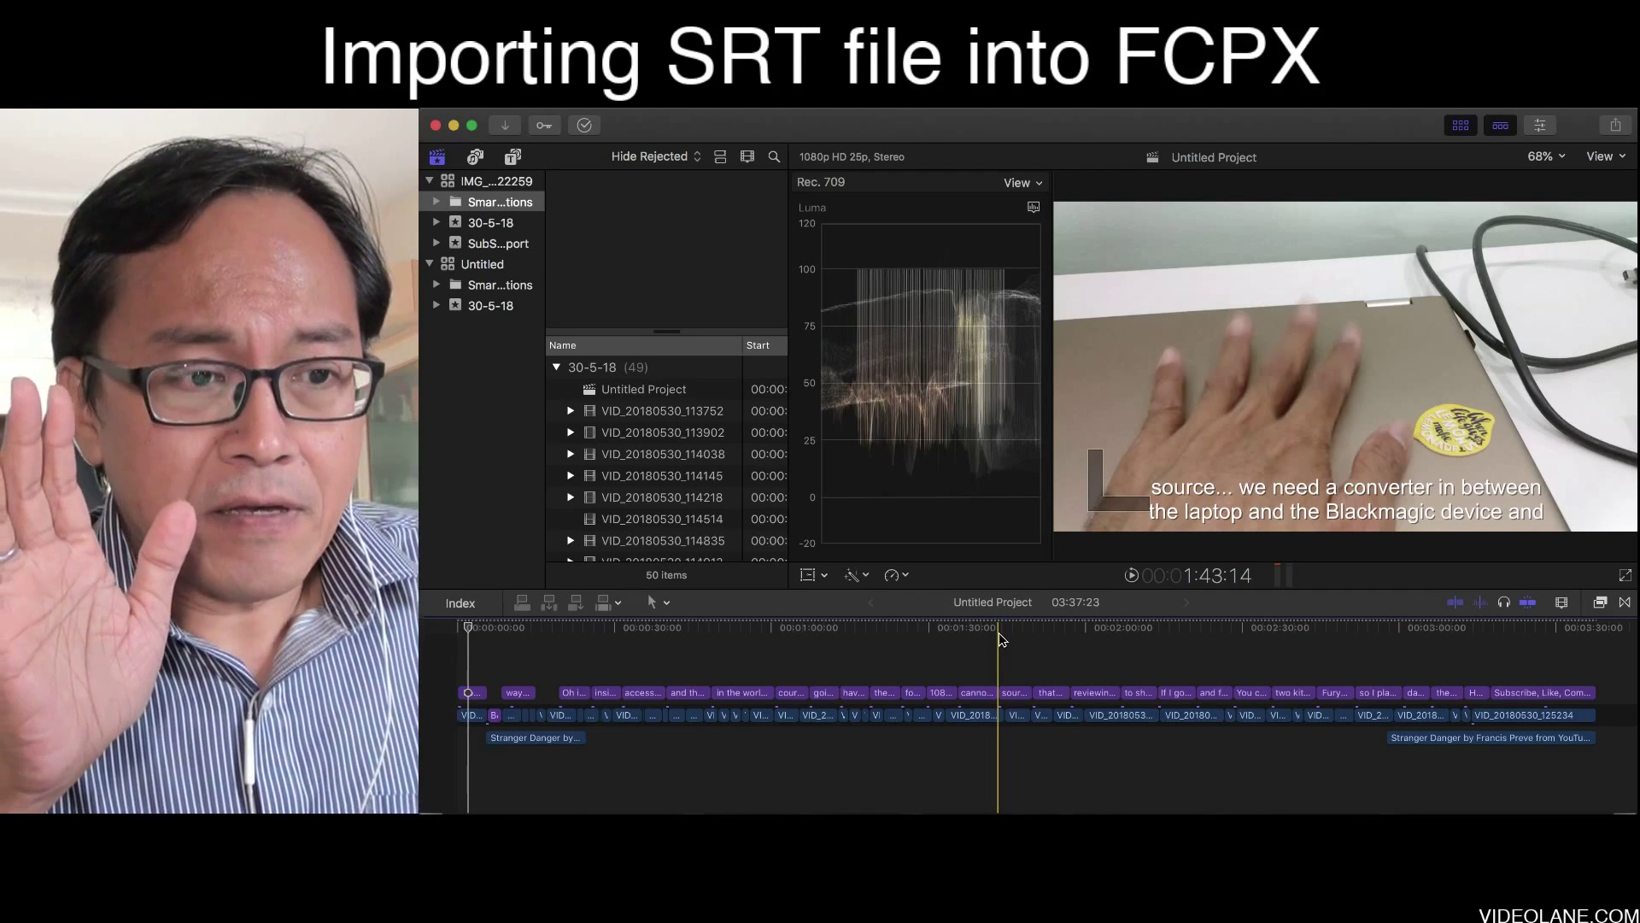
{"action": "left_click_drag", "start_coordinate": [1001, 639], "coordinate": [633, 679]}
{"action": "left_click_drag", "start_coordinate": [490, 677], "coordinate": [468, 673]}
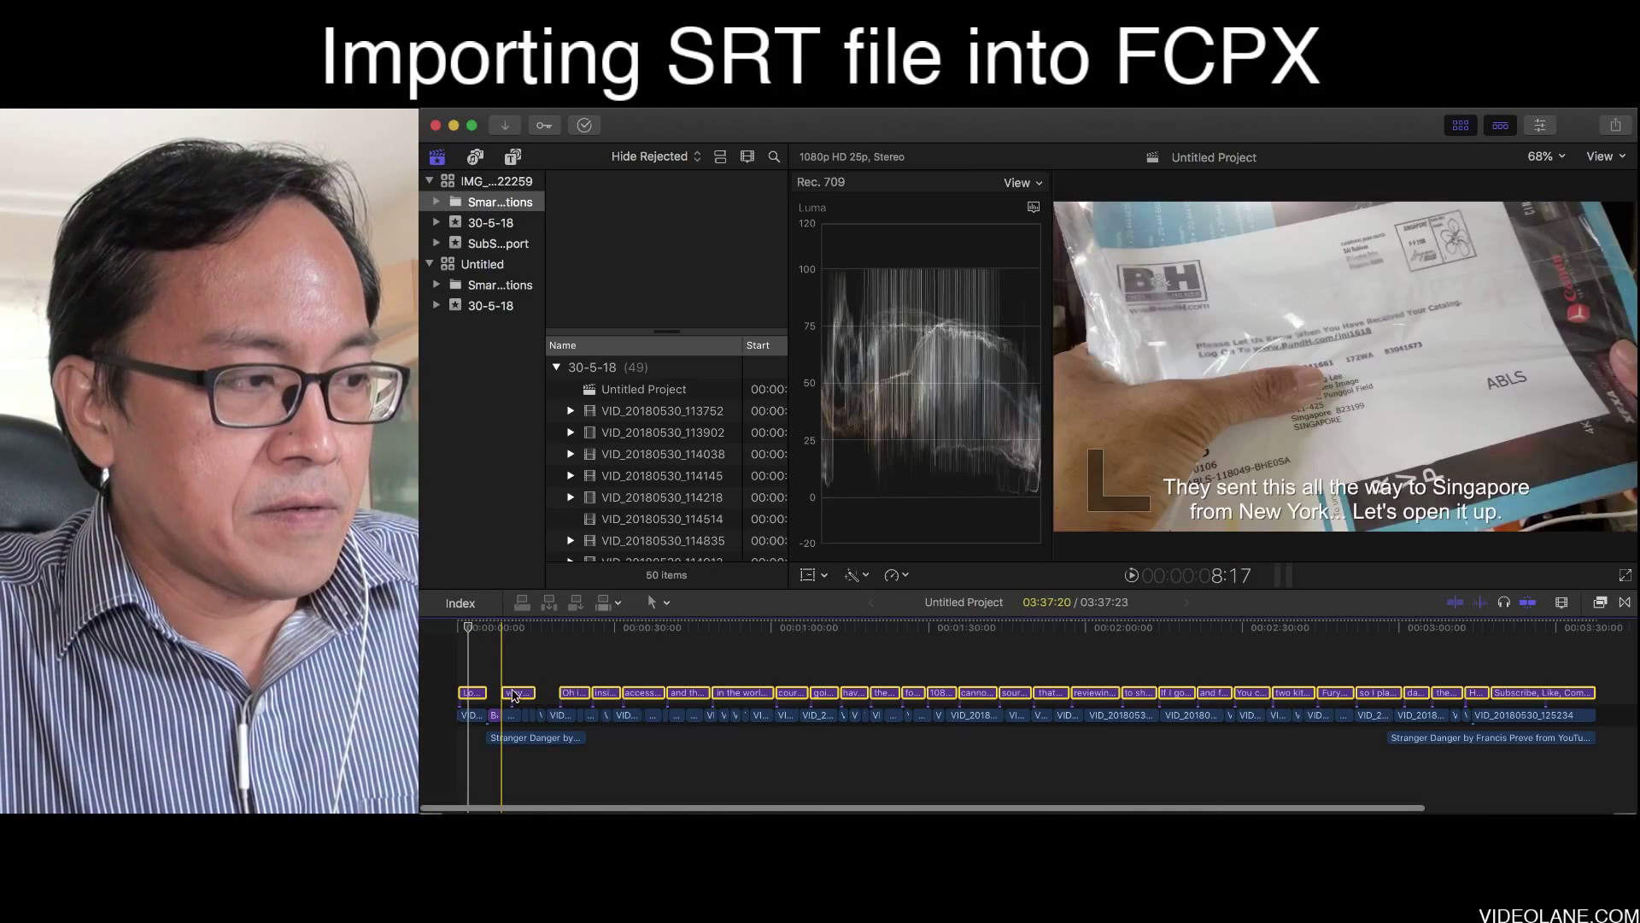
Step: Delete the selected SRT caption clips from above the video
{"action": "right_click", "coordinate": [514, 696]}
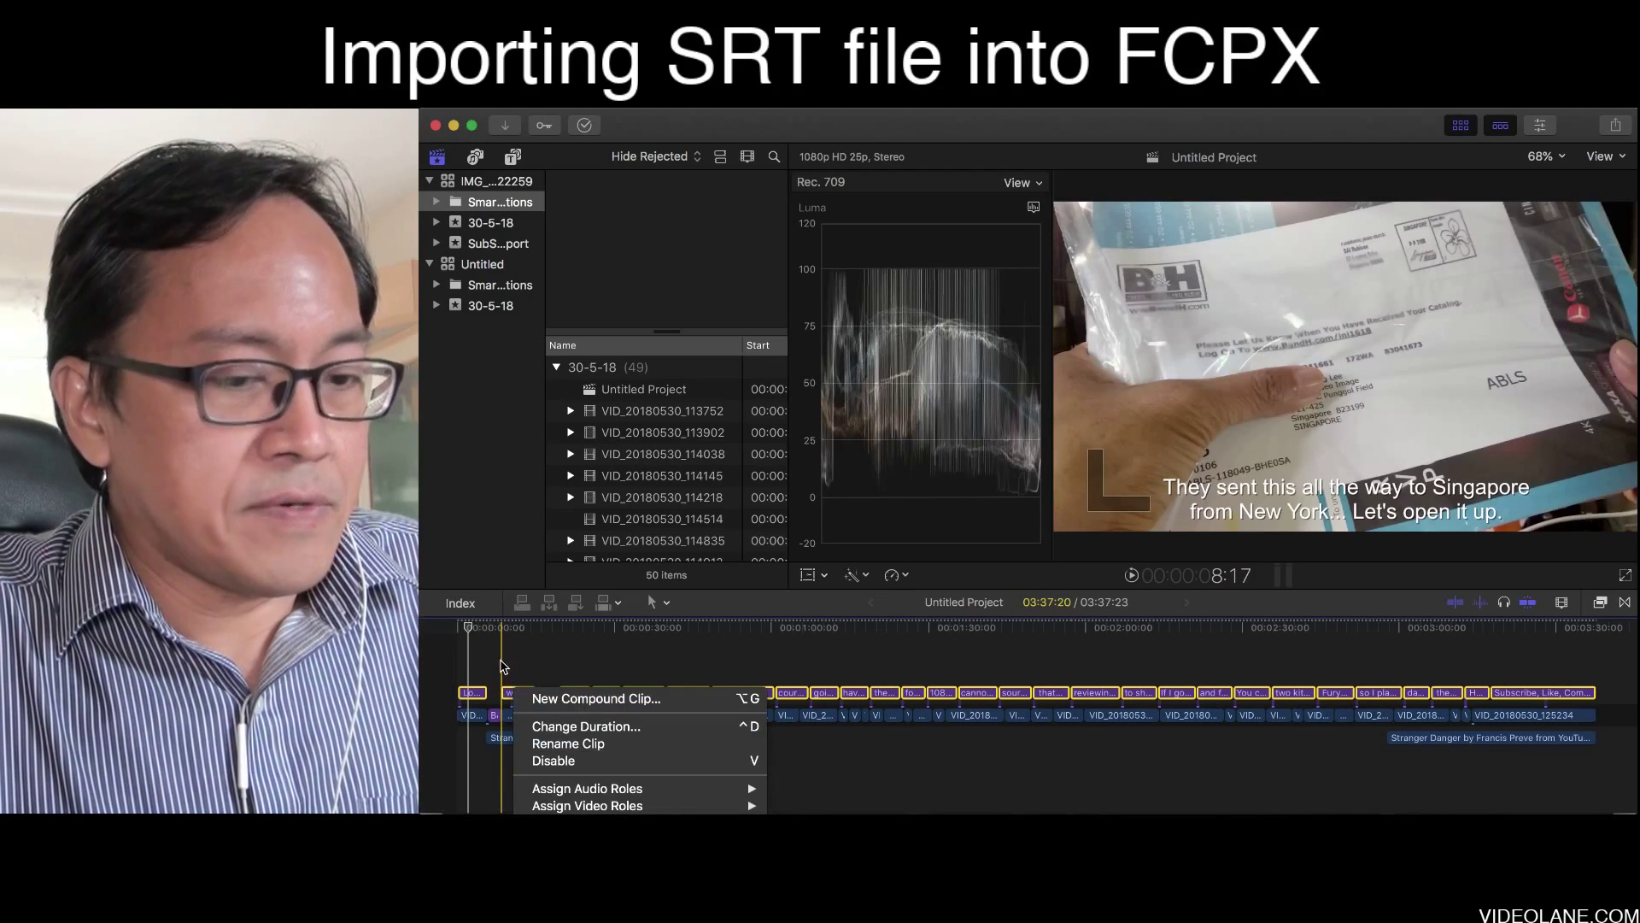
{"action": "left_click", "coordinate": [502, 666]}
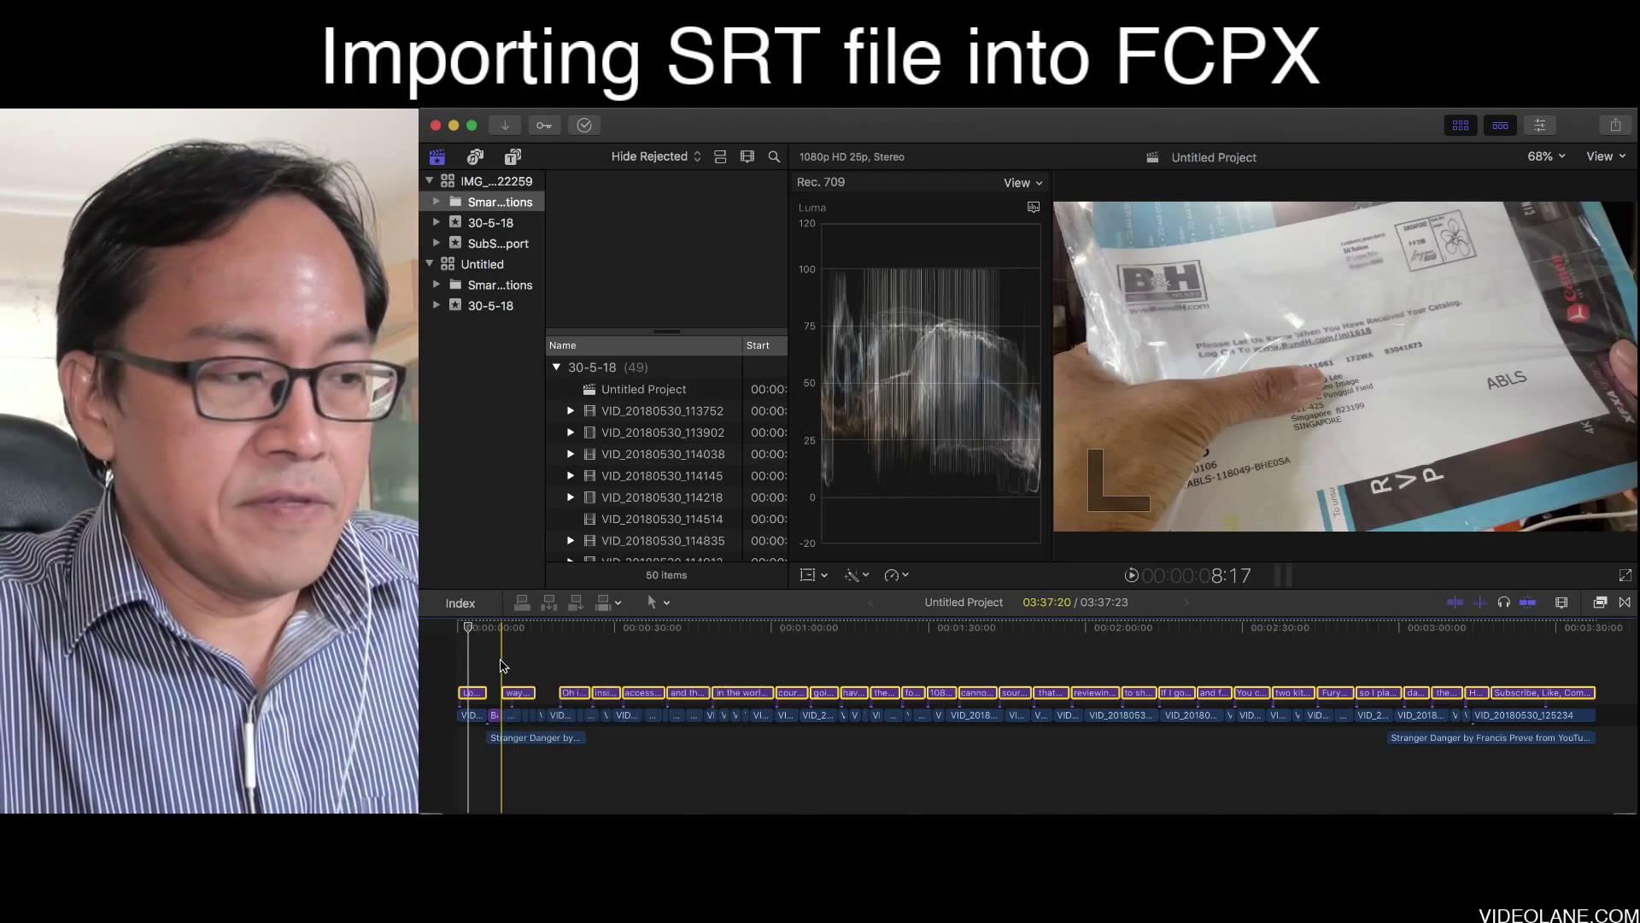
{"action": "key", "text": "Delete"}
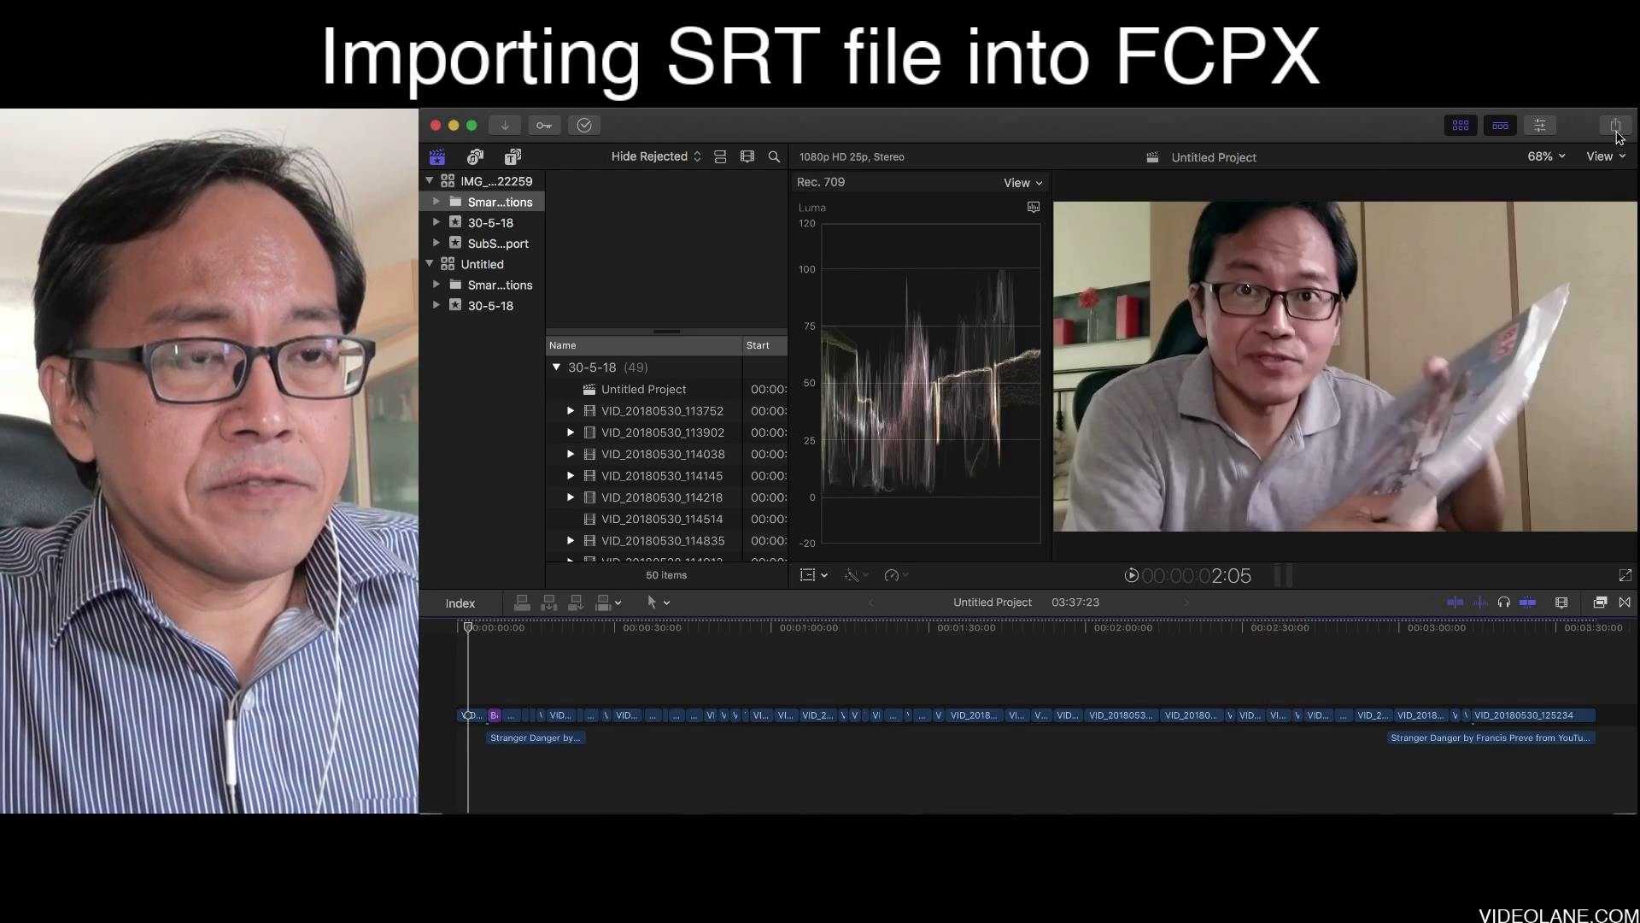
Step: Review the Share menu's export destinations and close it without exporting
{"action": "left_click", "coordinate": [1616, 126]}
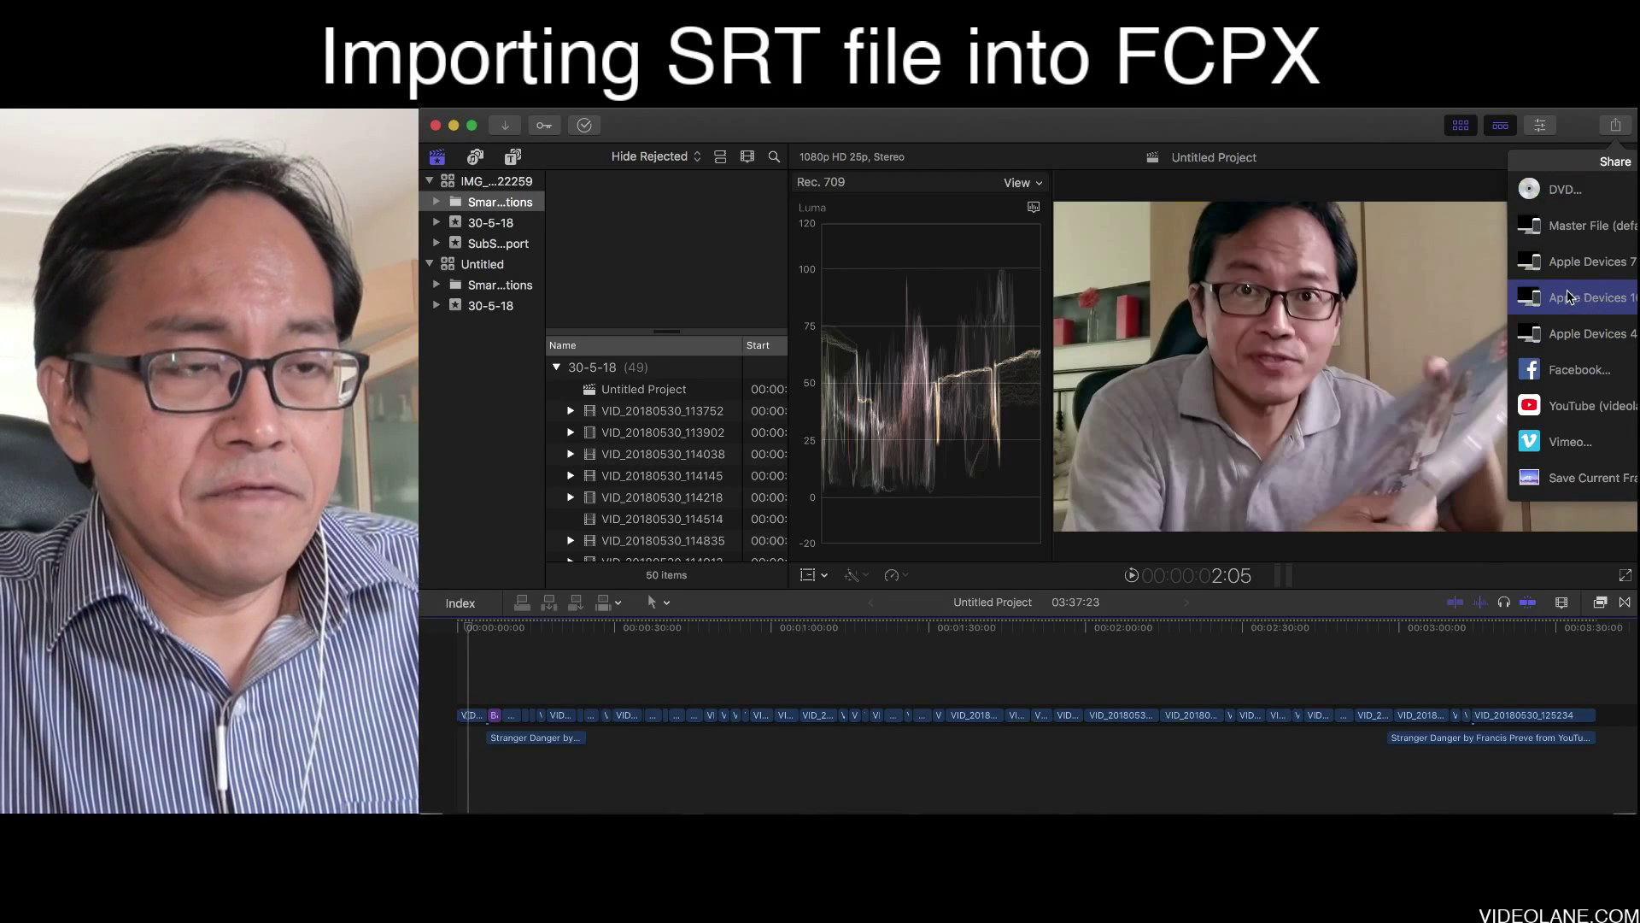
{"action": "left_click", "coordinate": [1355, 138]}
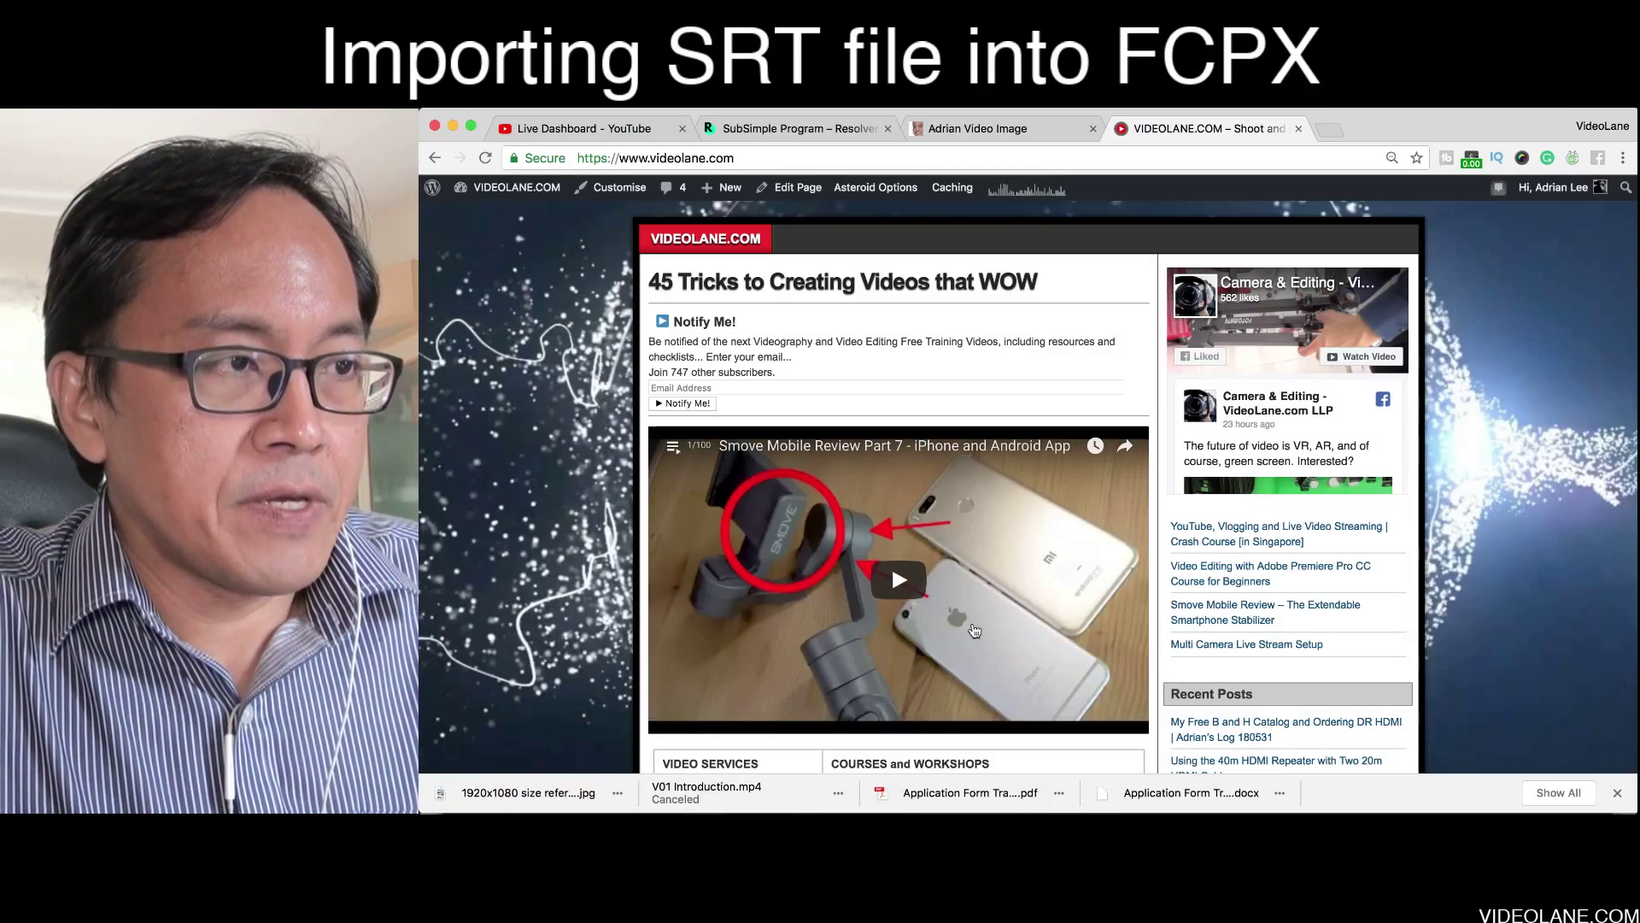
Step: Open youtube.com in a new browser tab
{"action": "left_click", "coordinate": [1329, 129]}
{"action": "type", "text": "youtube.com"}
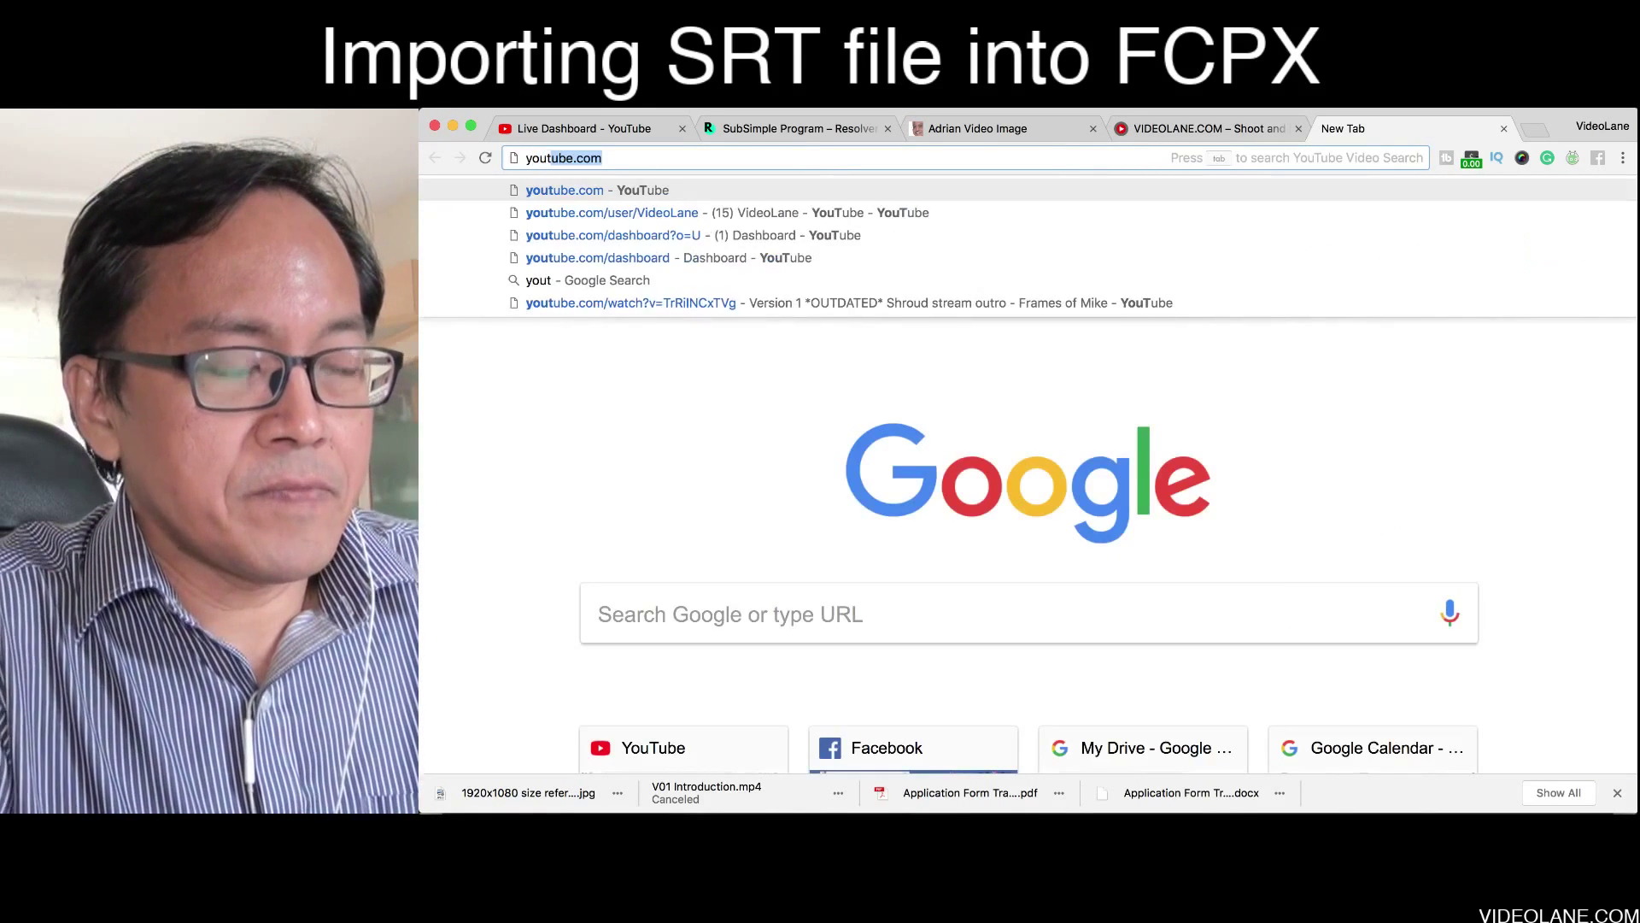
{"action": "key", "text": "Return"}
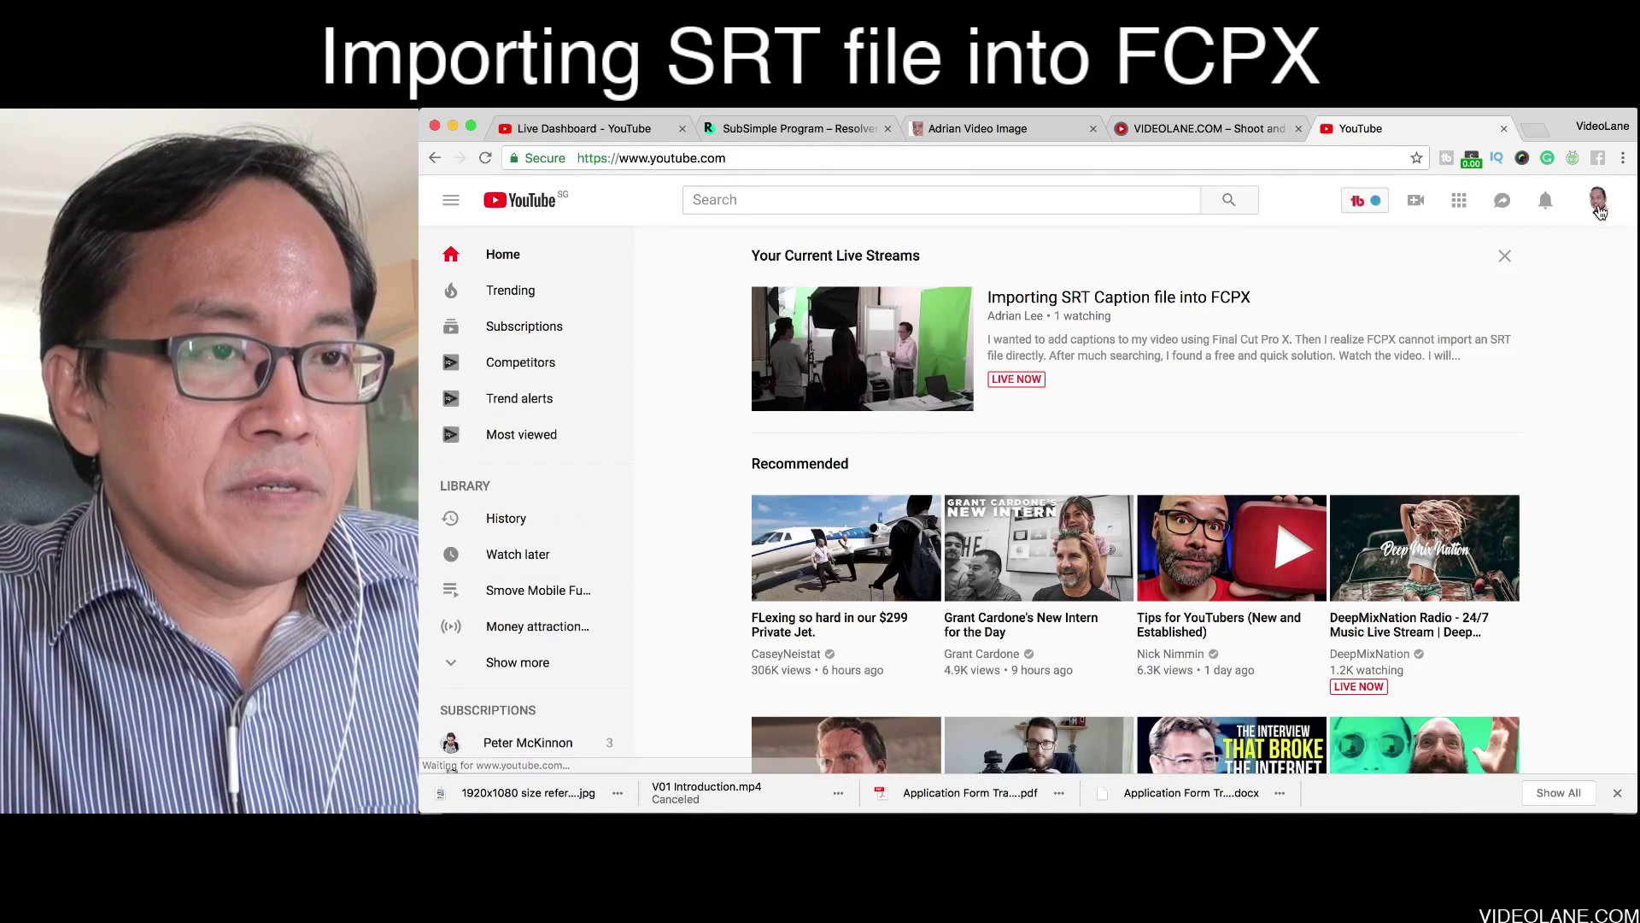
Step: Go to My channel and open the B and H catalog upload
{"action": "left_click", "coordinate": [1600, 205]}
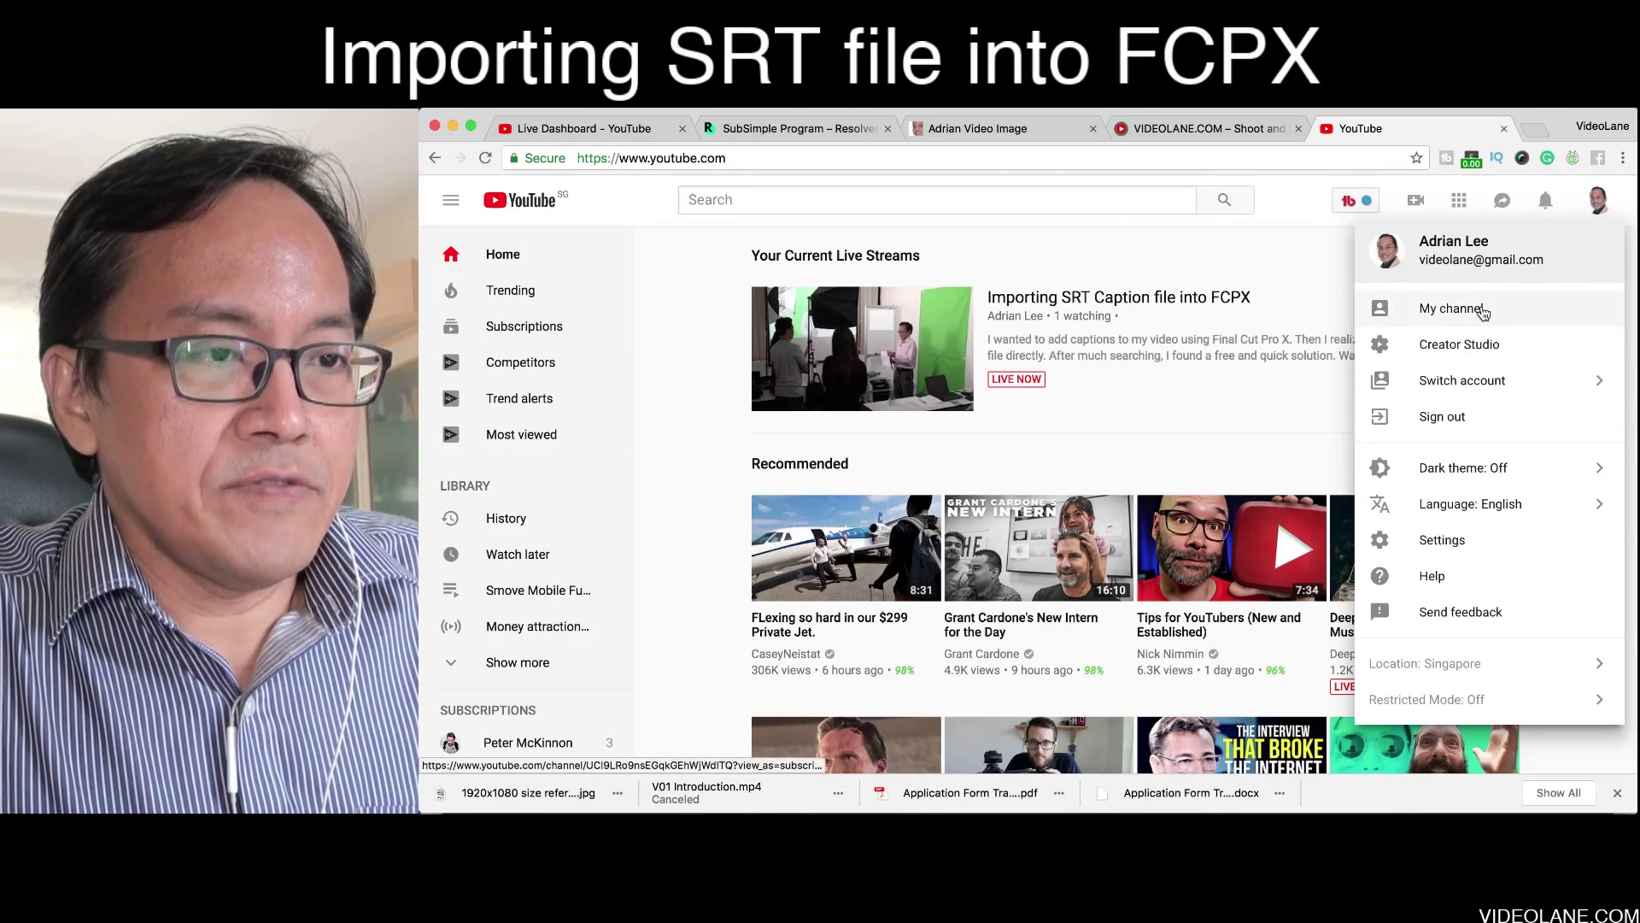
{"action": "left_click", "coordinate": [1484, 312]}
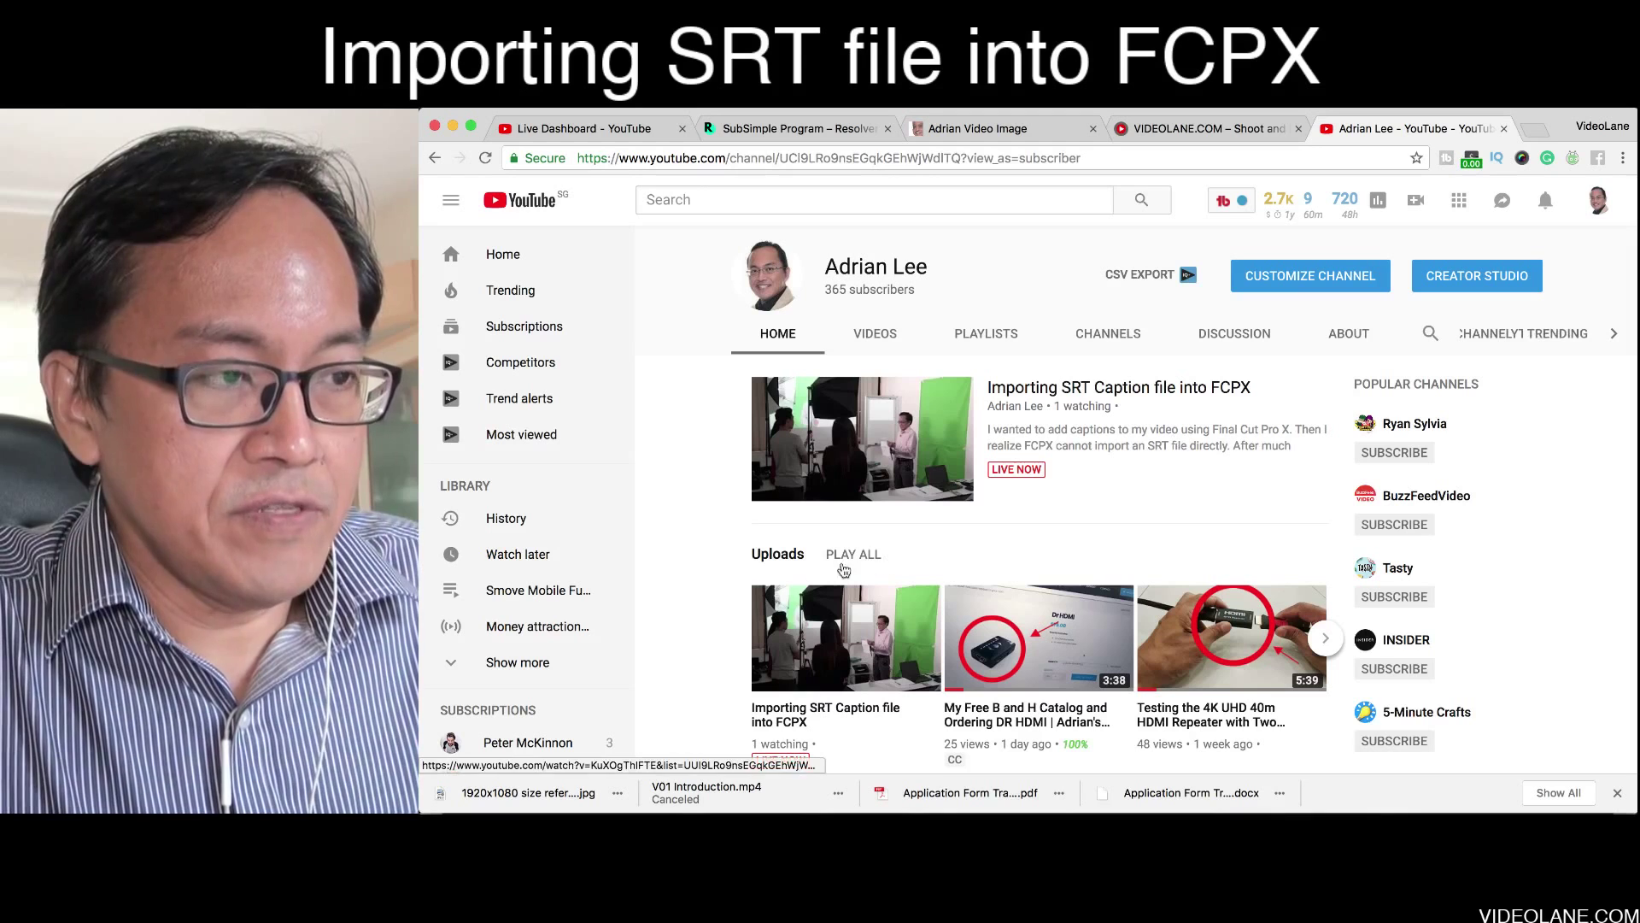
{"action": "scroll", "coordinate": [742, 624], "scroll_direction": "down", "scroll_amount": 2}
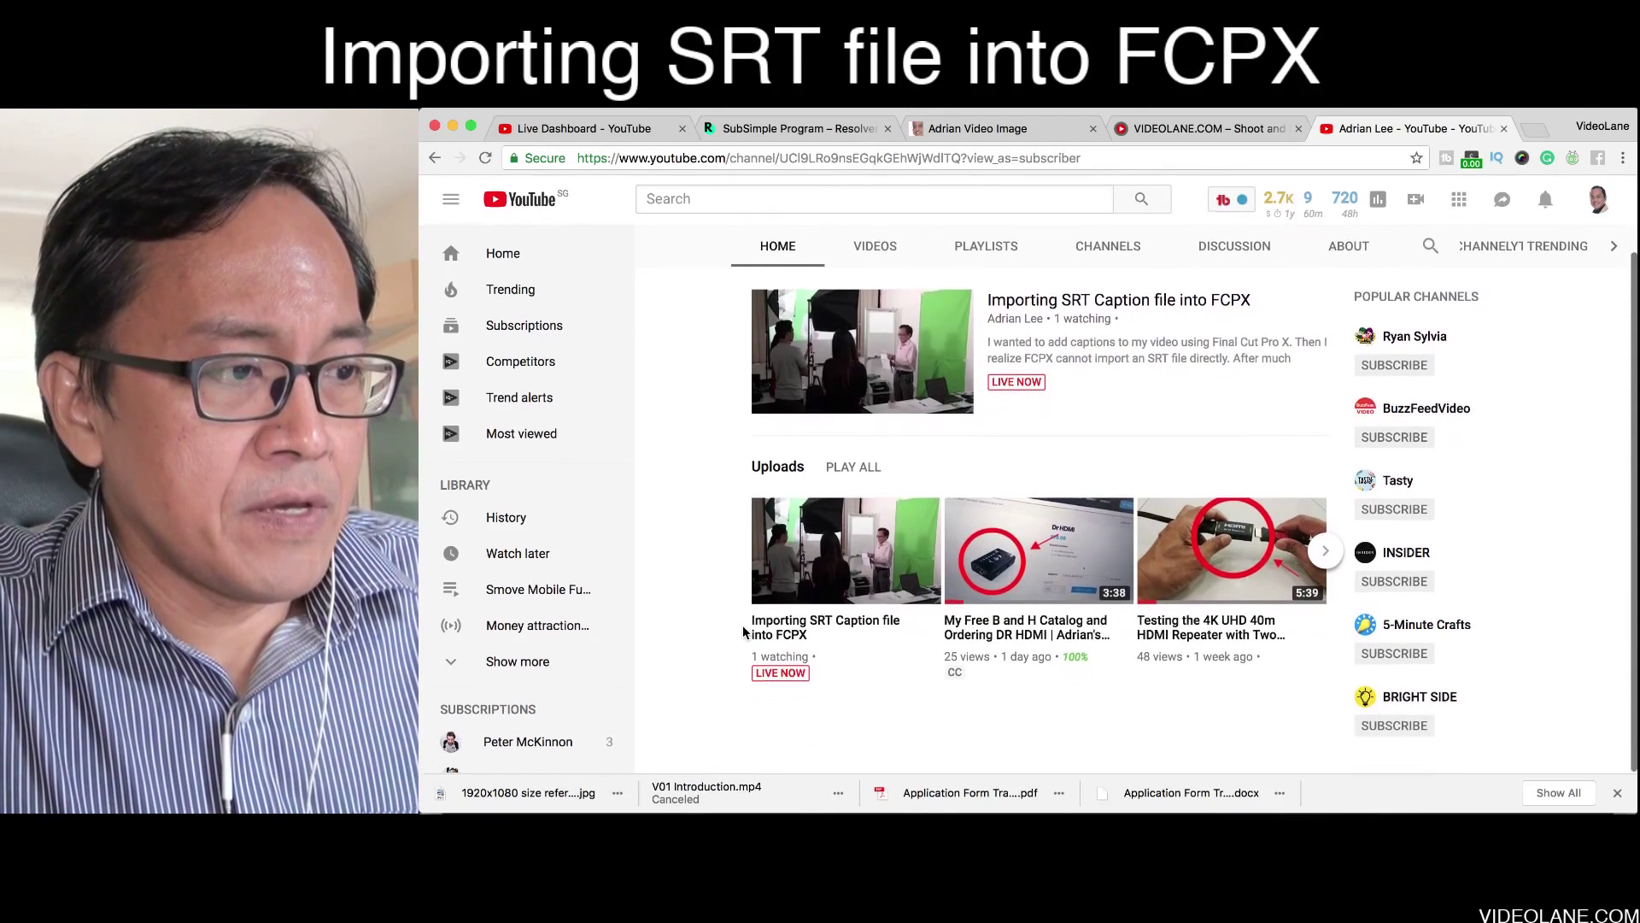
{"action": "left_click", "coordinate": [1041, 579]}
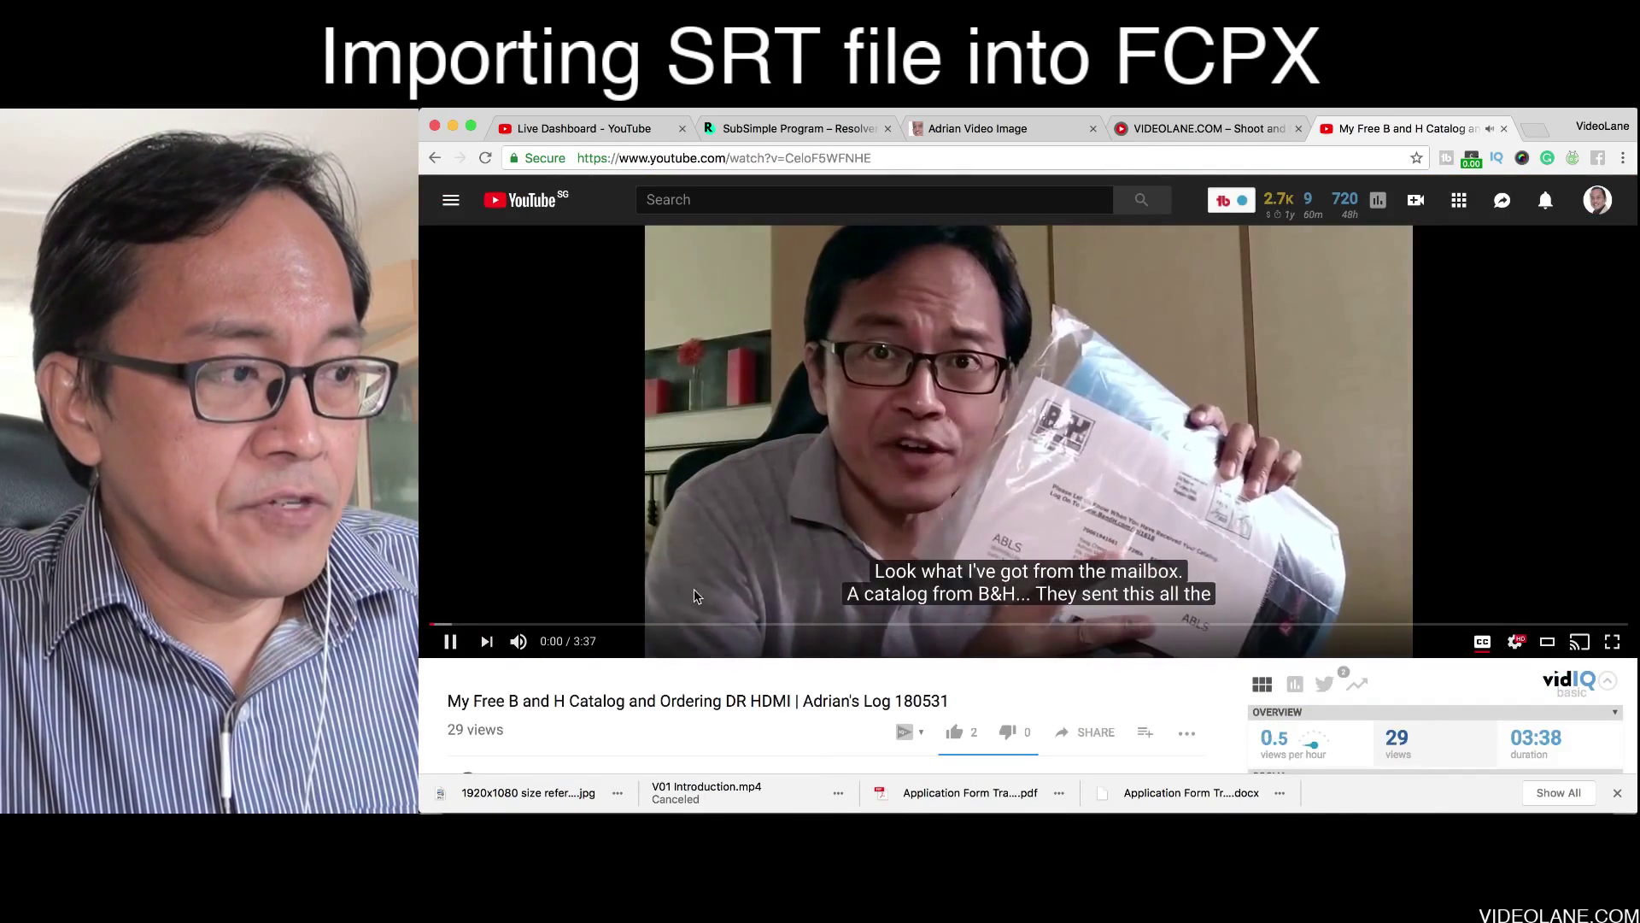
Step: Pause the catalog video and scroll to show the channel info and EDIT VIDEO button
{"action": "left_click", "coordinate": [452, 645]}
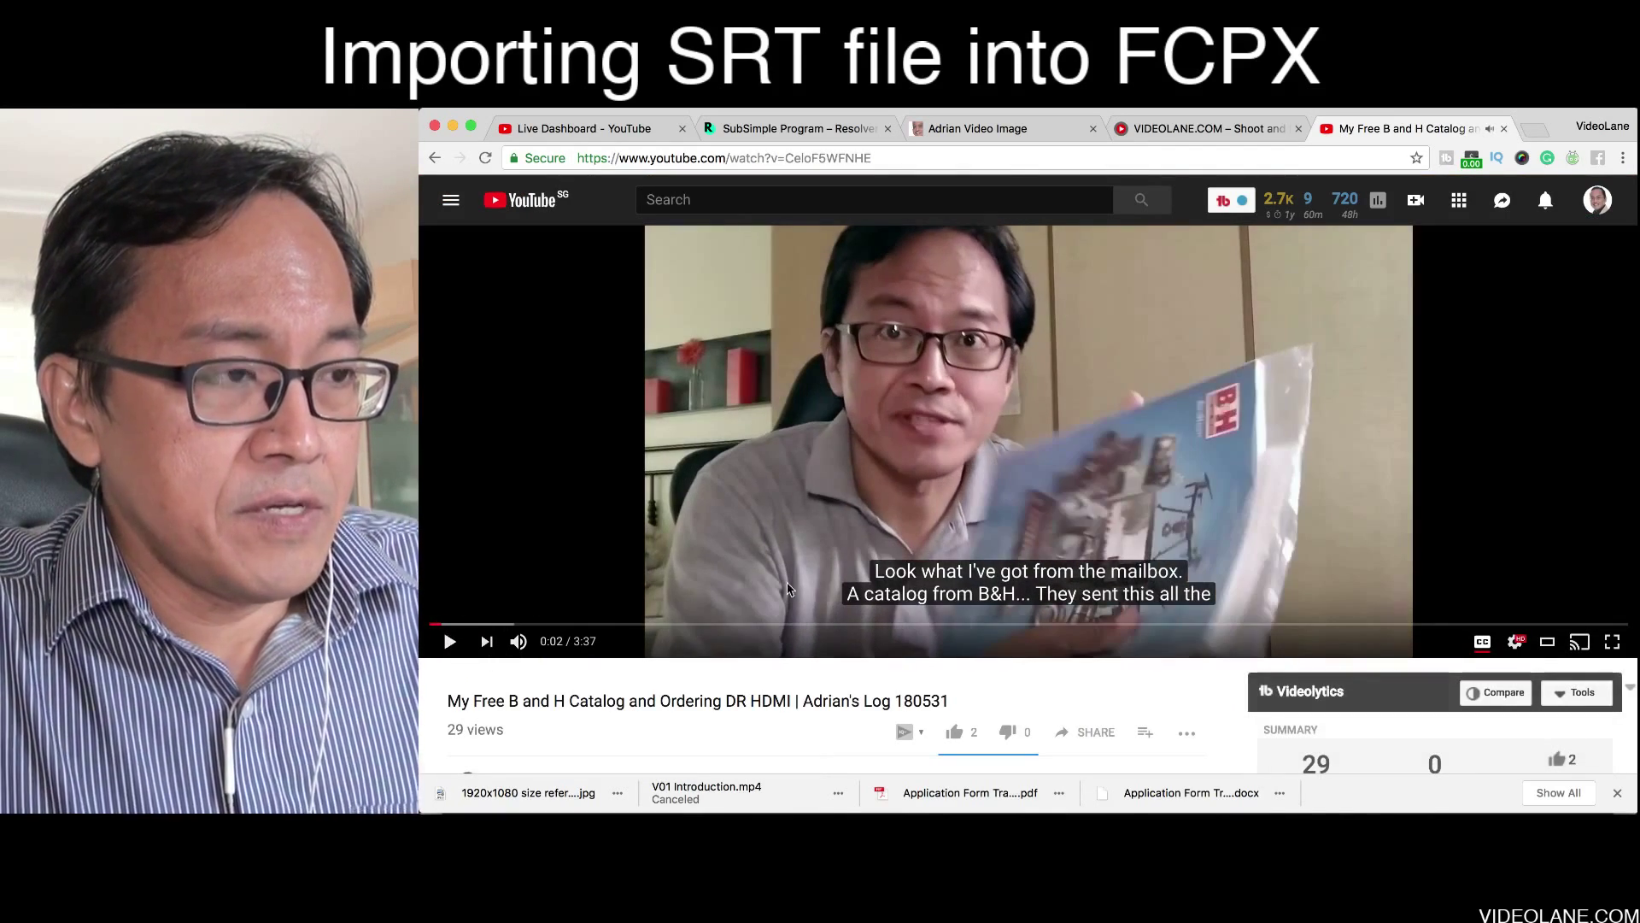
{"action": "scroll", "coordinate": [871, 651], "scroll_direction": "down", "scroll_amount": 1}
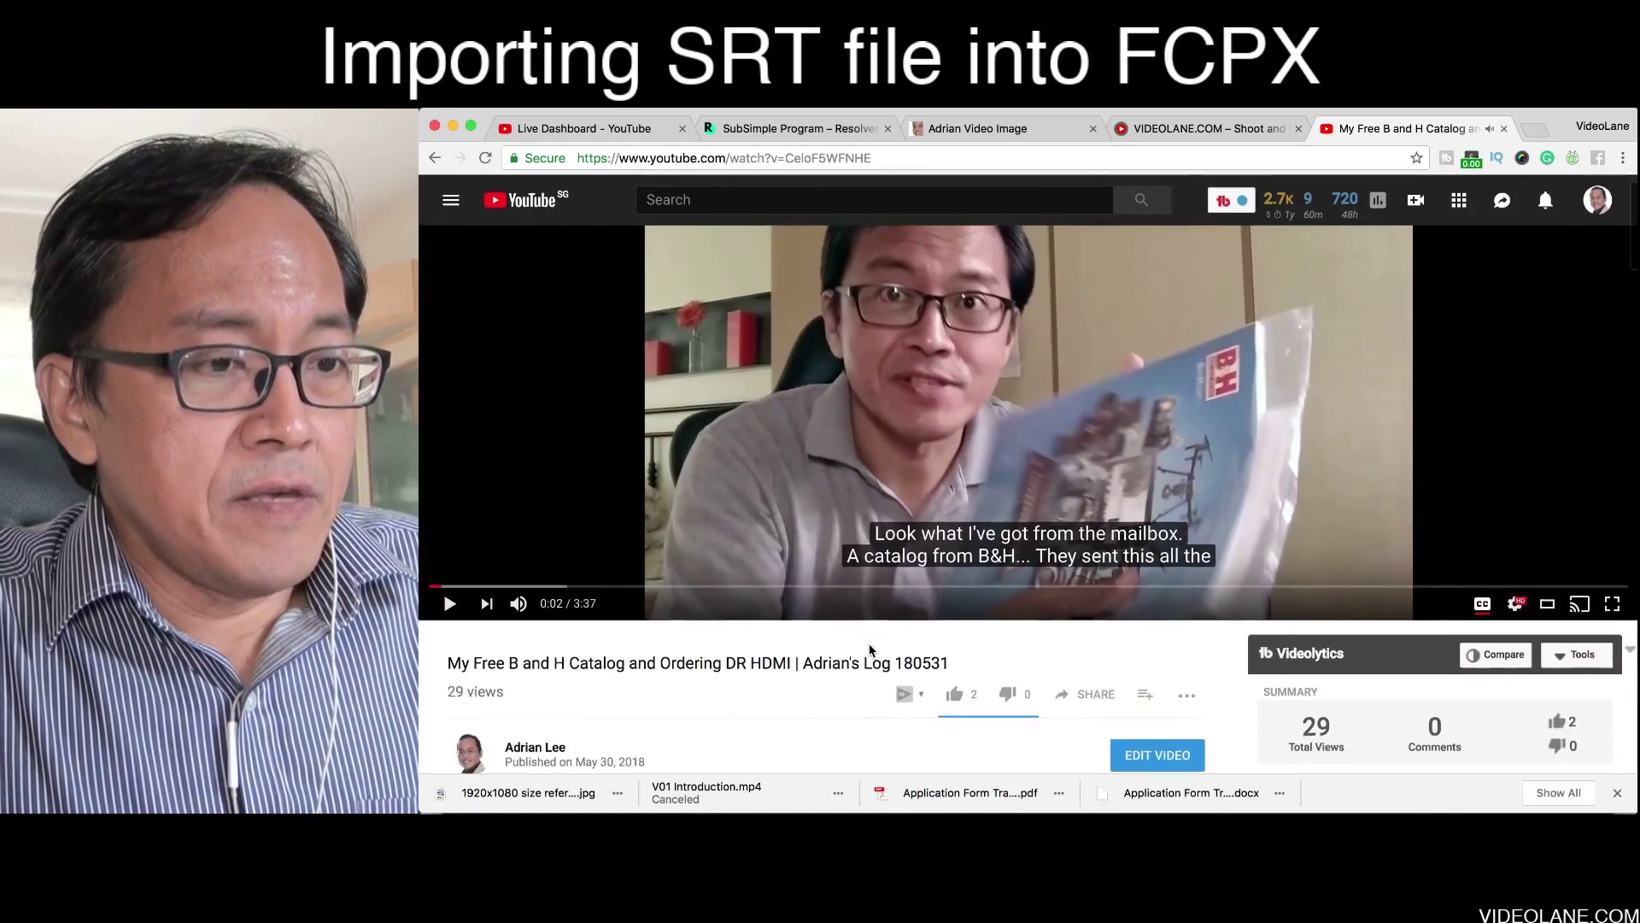
{"action": "scroll", "coordinate": [870, 648], "scroll_direction": "down", "scroll_amount": 1}
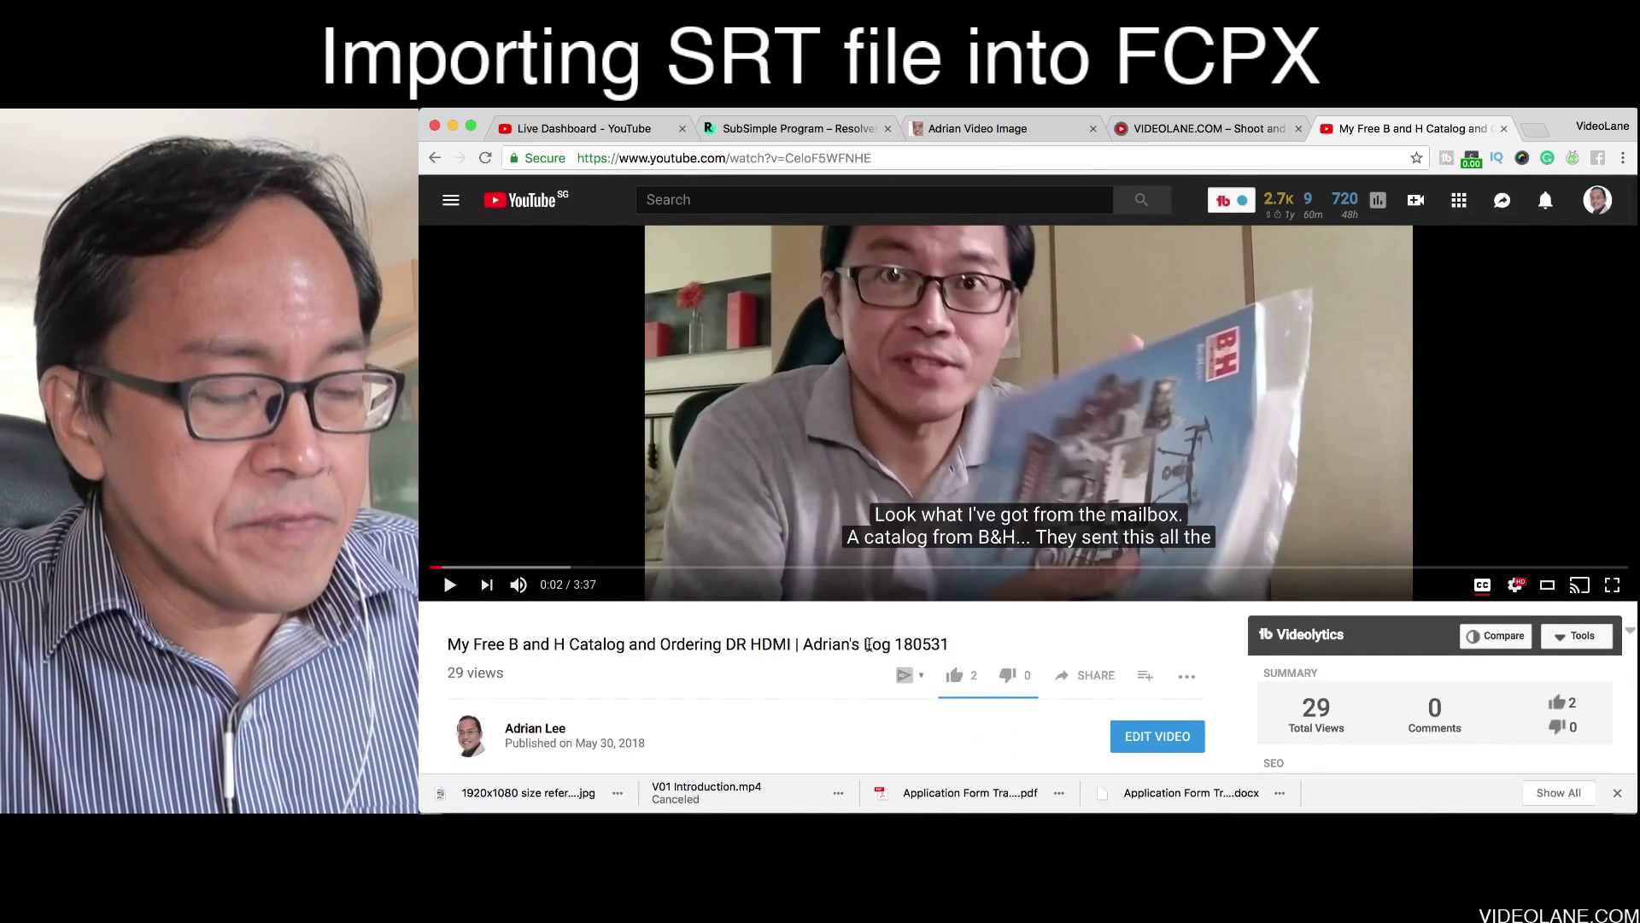
{"action": "scroll", "coordinate": [869, 645], "scroll_direction": "down", "scroll_amount": 1}
{"action": "scroll", "coordinate": [869, 645], "scroll_direction": "up", "scroll_amount": 3}
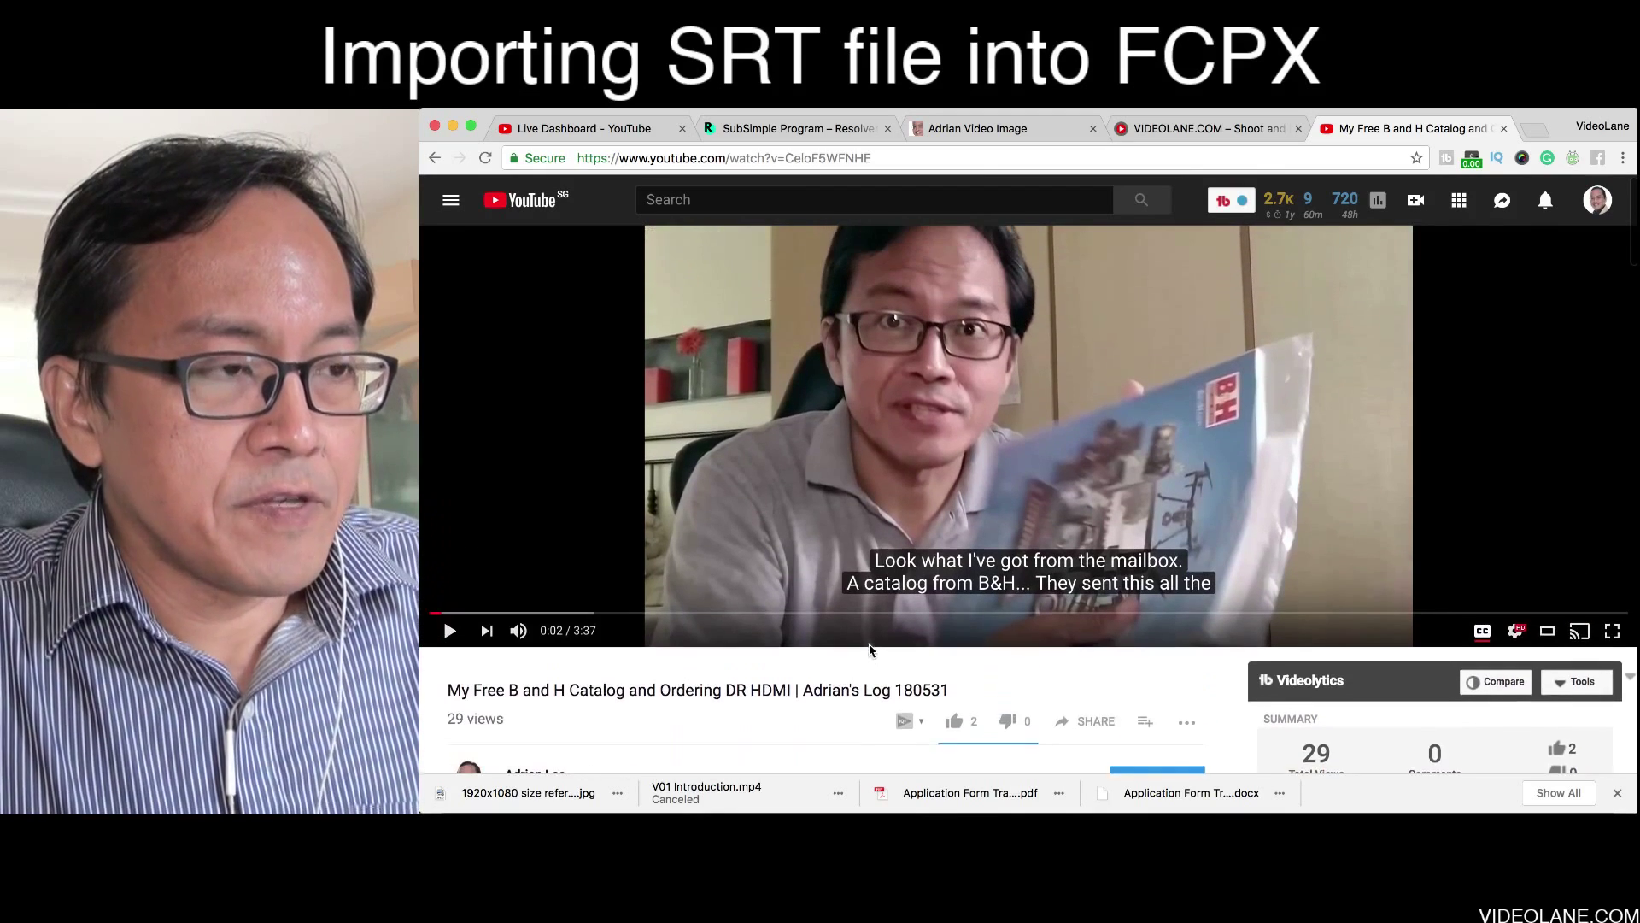
{"action": "scroll", "coordinate": [870, 650], "scroll_direction": "up", "scroll_amount": 1}
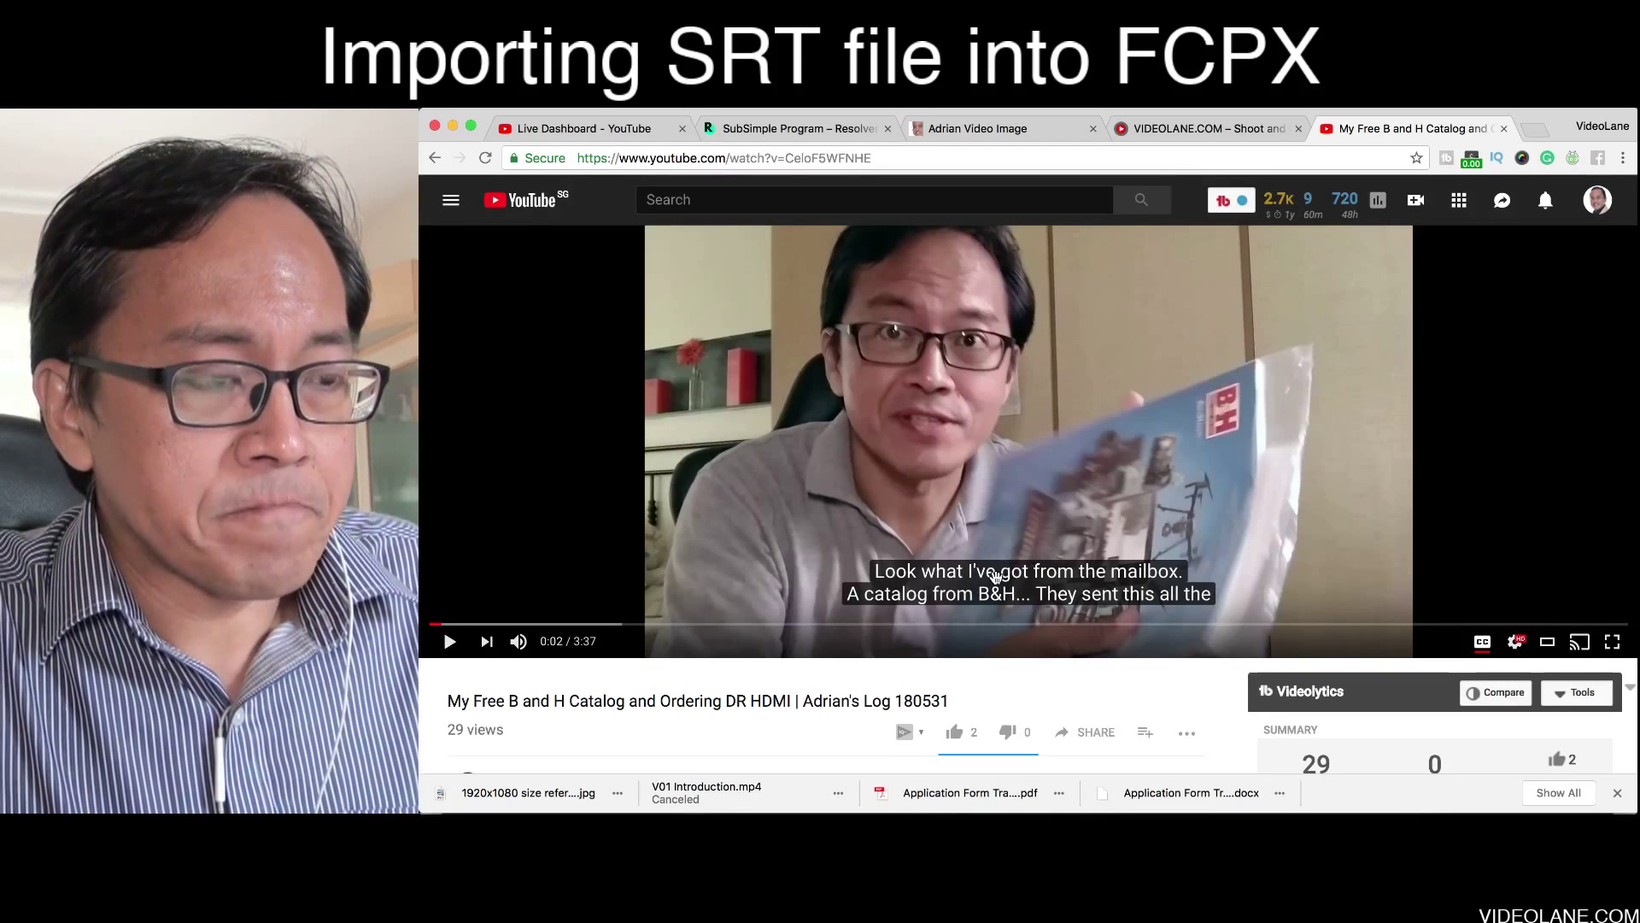
{"action": "scroll", "coordinate": [1051, 645], "scroll_direction": "down", "scroll_amount": 3}
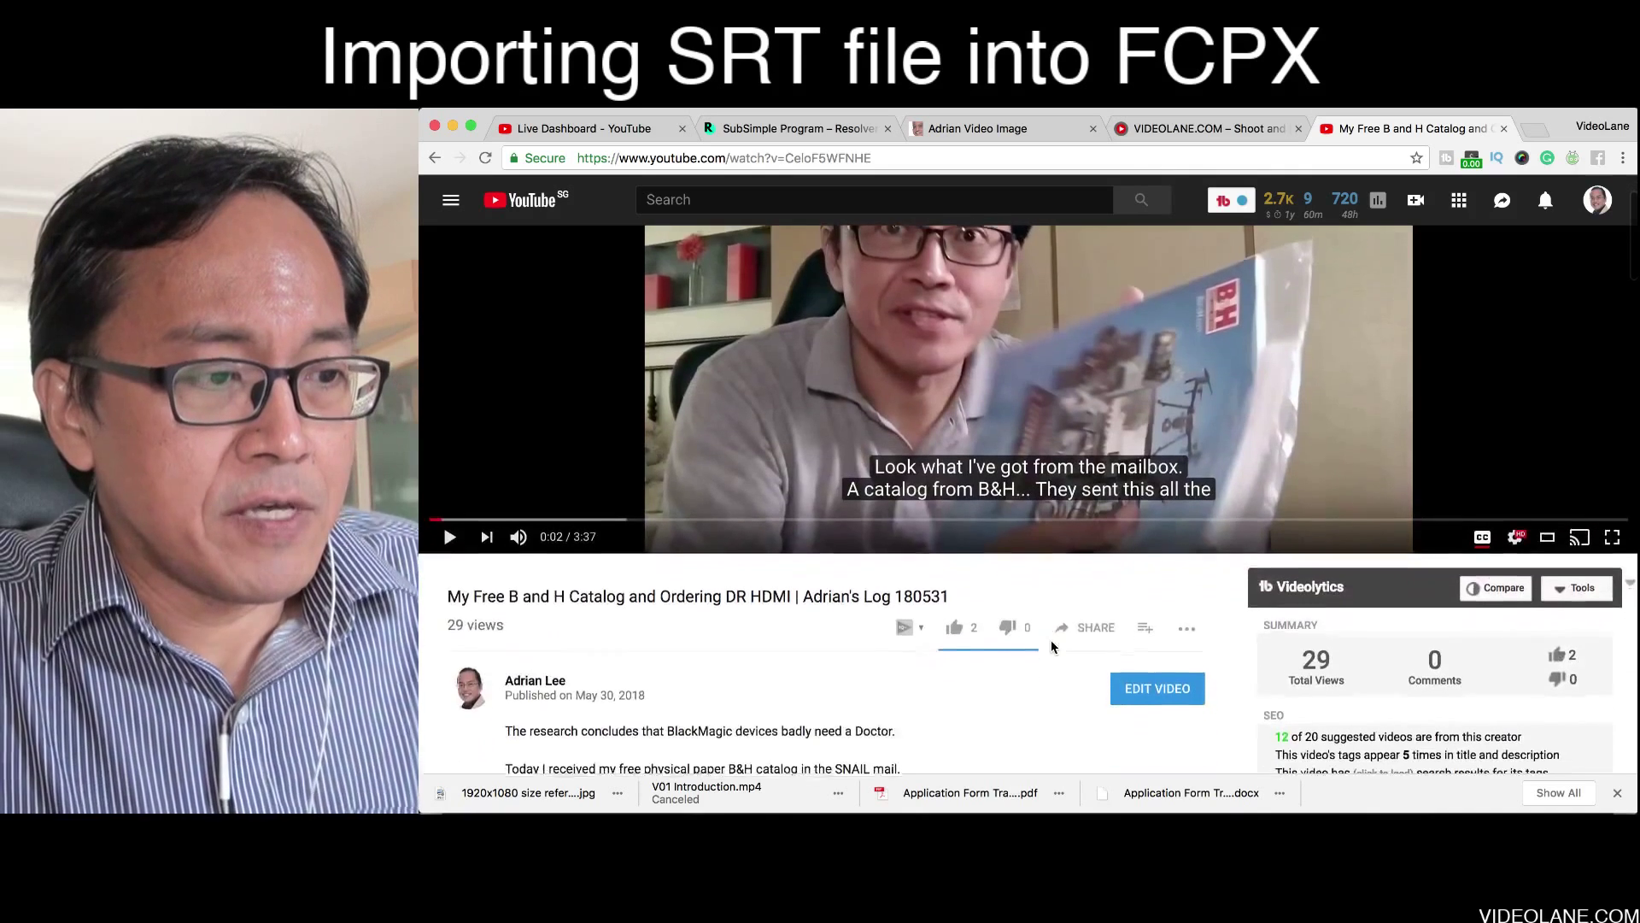
{"action": "scroll", "coordinate": [1092, 662], "scroll_direction": "up", "scroll_amount": 3}
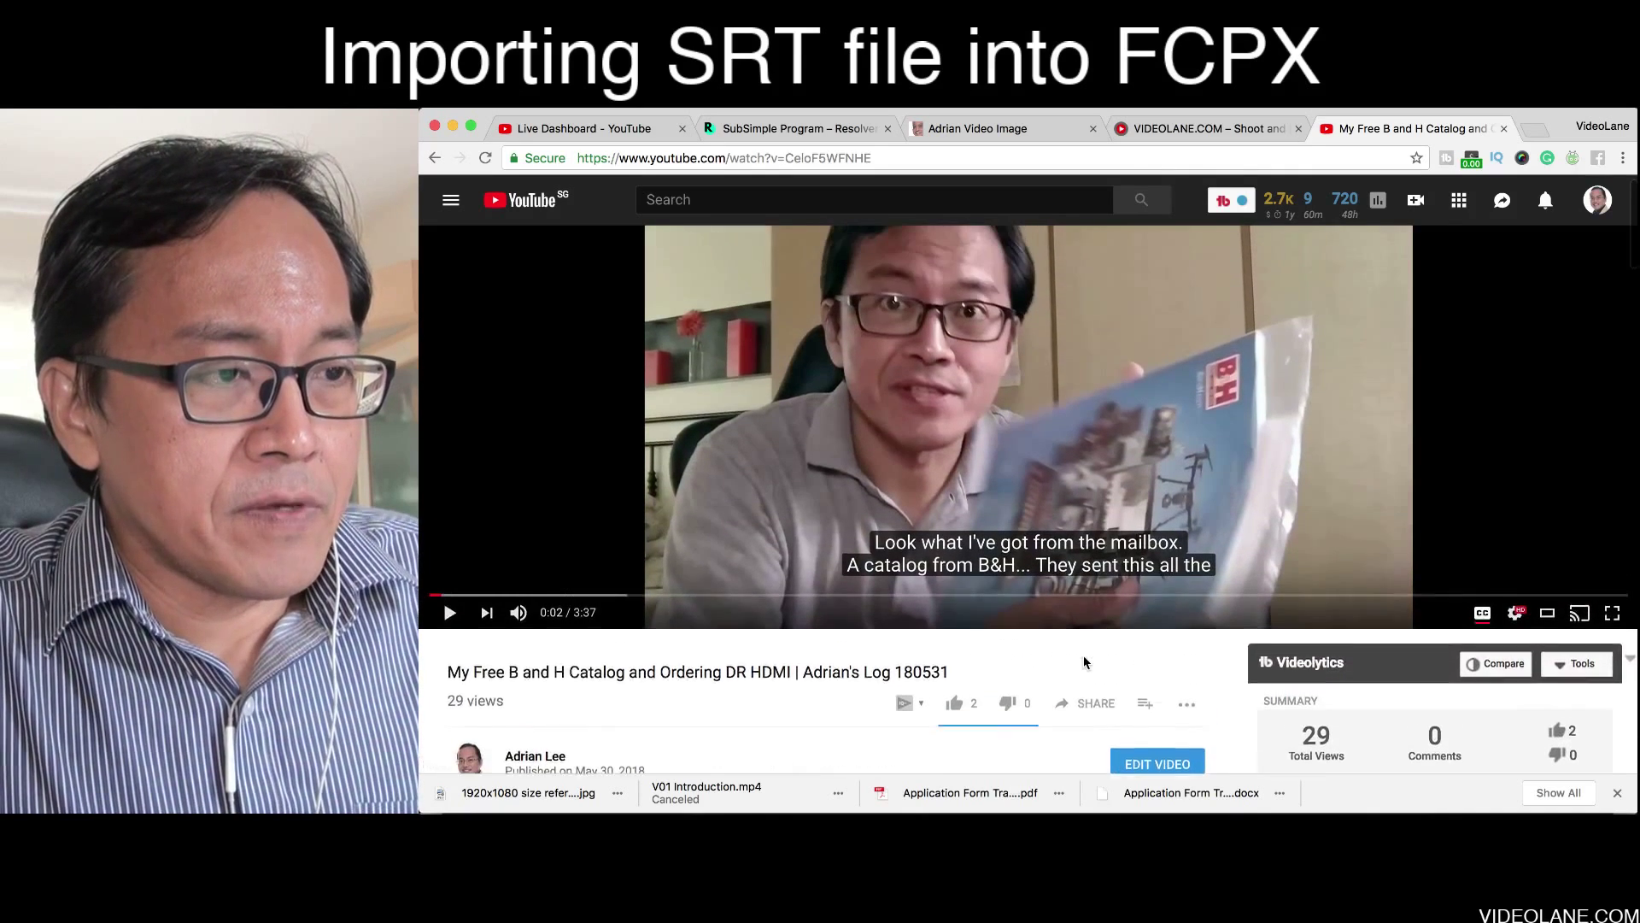
{"action": "scroll", "coordinate": [1154, 599], "scroll_direction": "down", "scroll_amount": 3}
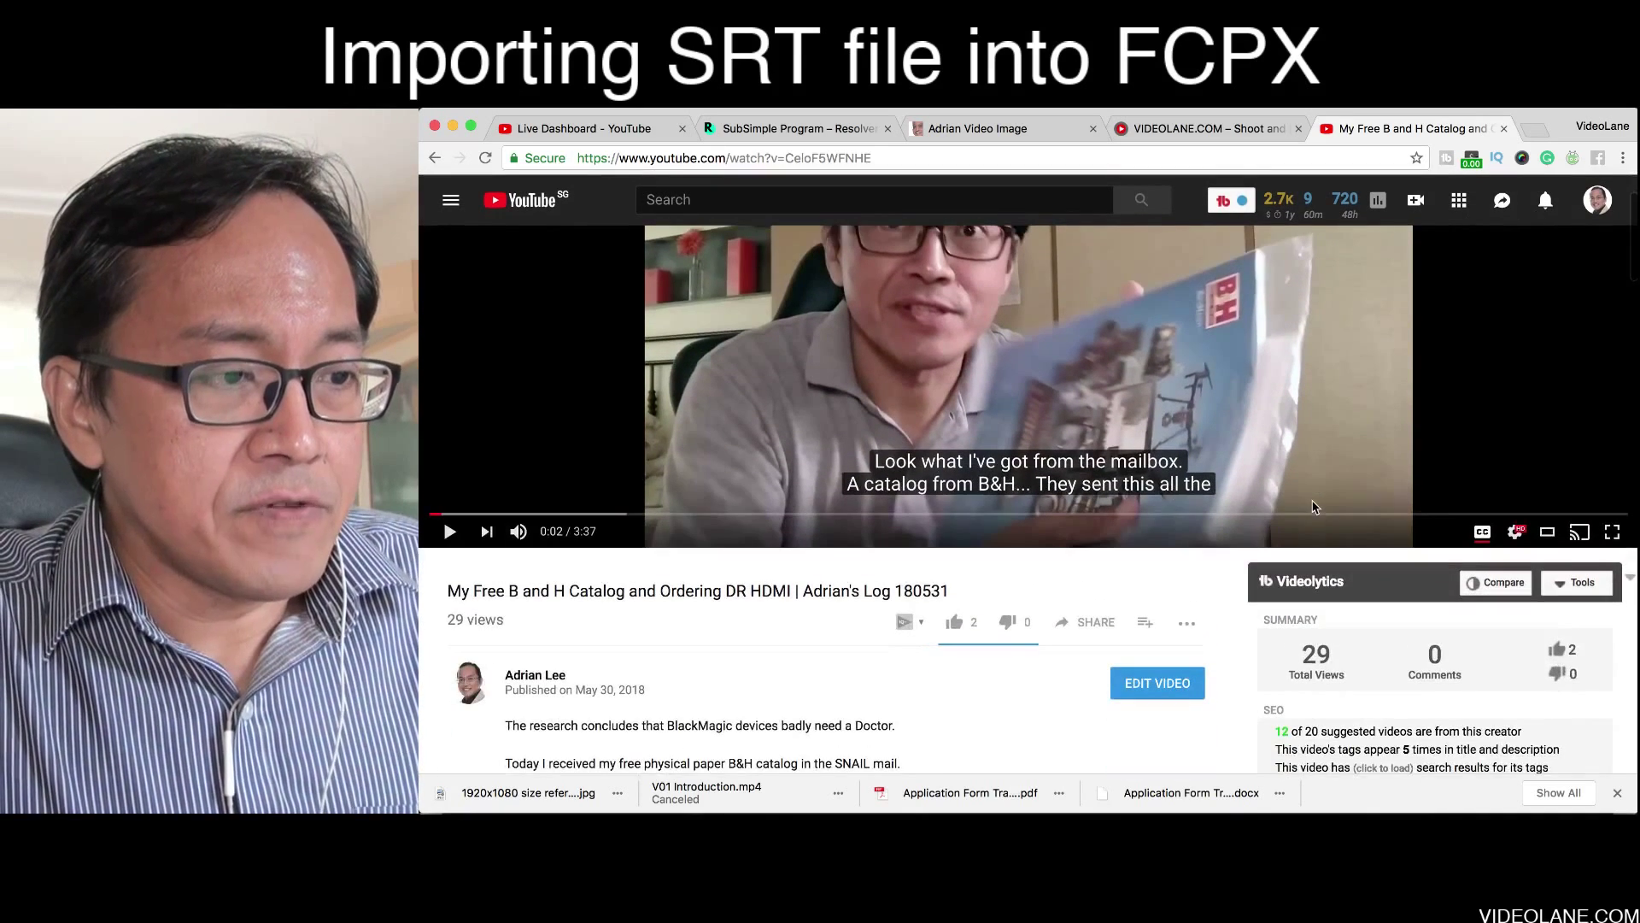
Step: Open the video's Subtitles/CC page and view the published English (Automatic) track
{"action": "left_click", "coordinate": [1151, 691]}
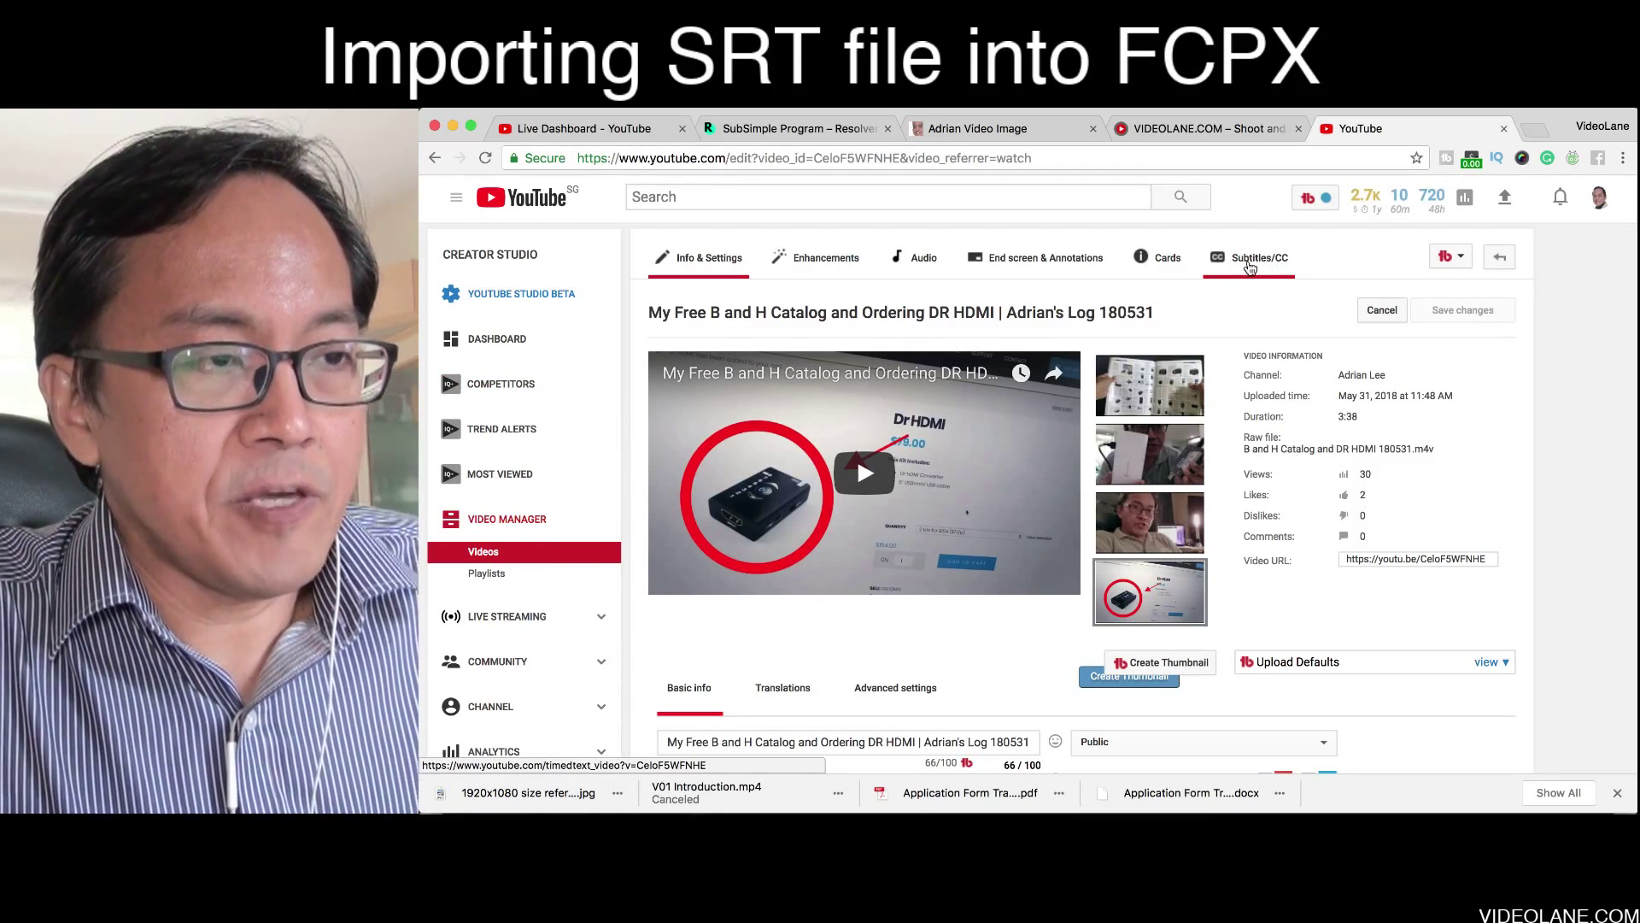
{"action": "left_click", "coordinate": [1250, 267]}
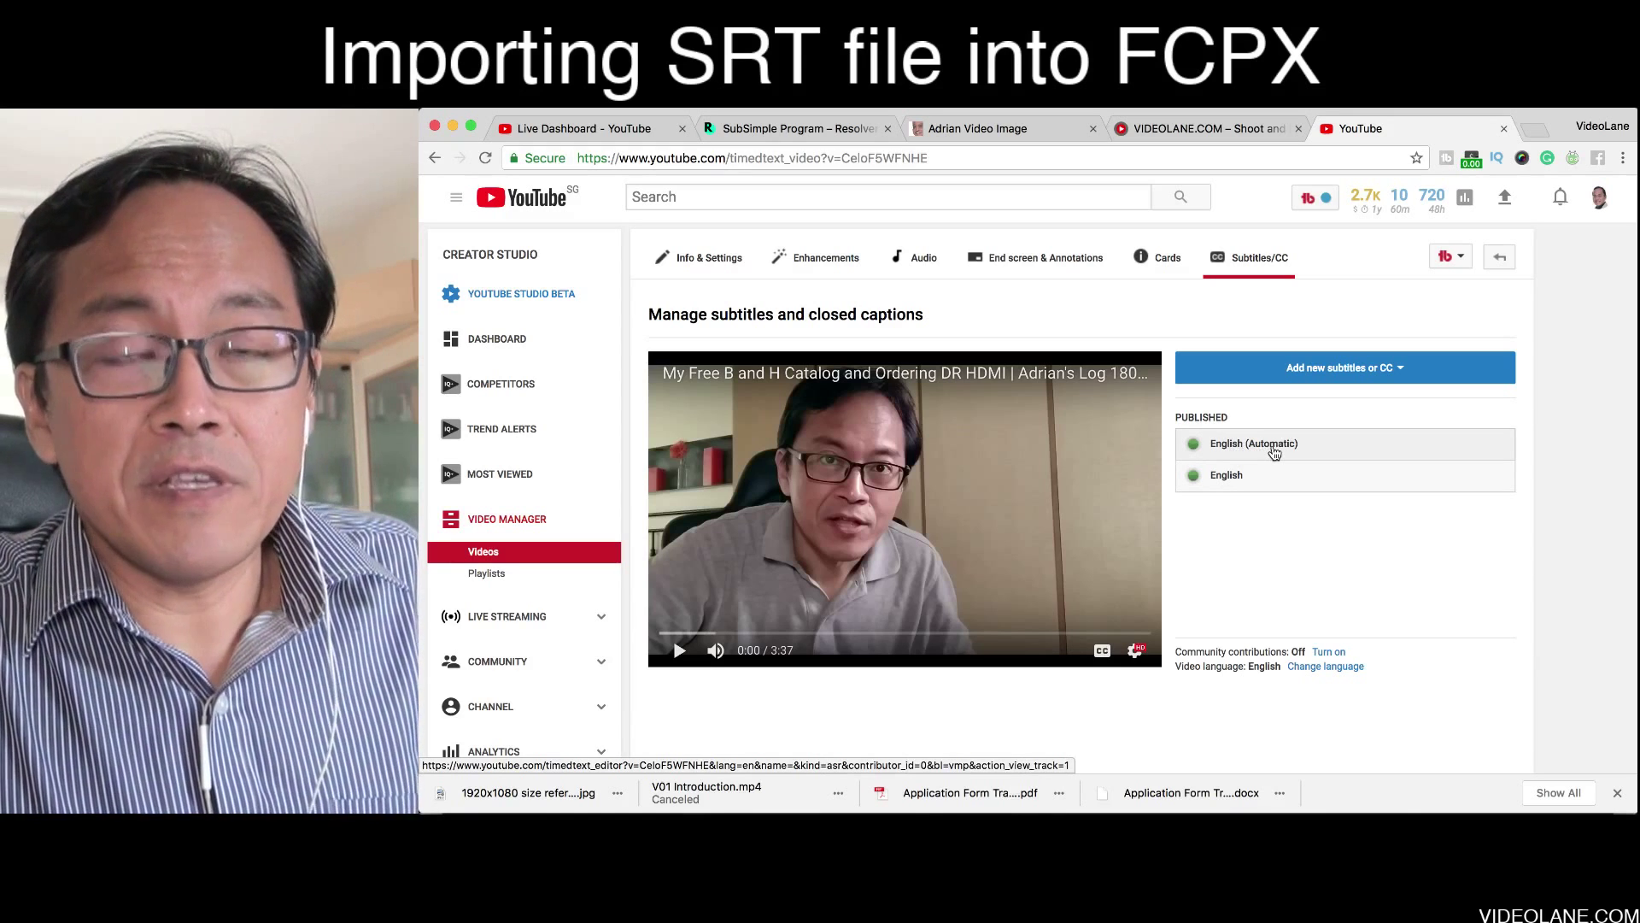
{"action": "left_click", "coordinate": [1274, 452]}
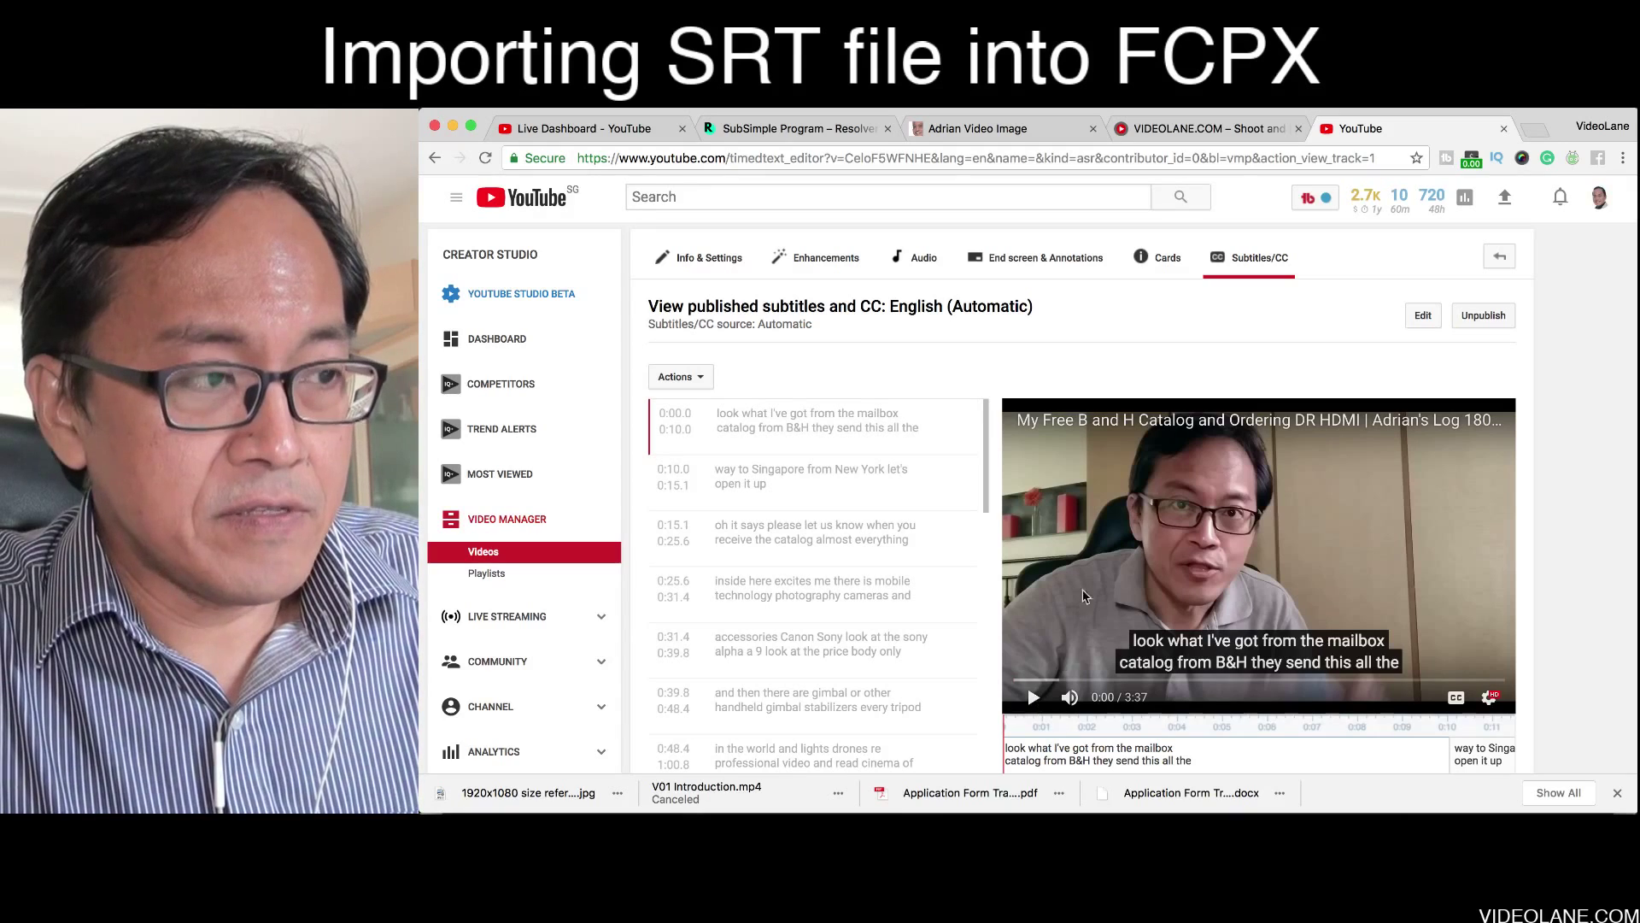
Step: Play the automatic subtitles, jump to 0:27 and 0:32, and scroll the subtitle list
{"action": "left_click", "coordinate": [1035, 699]}
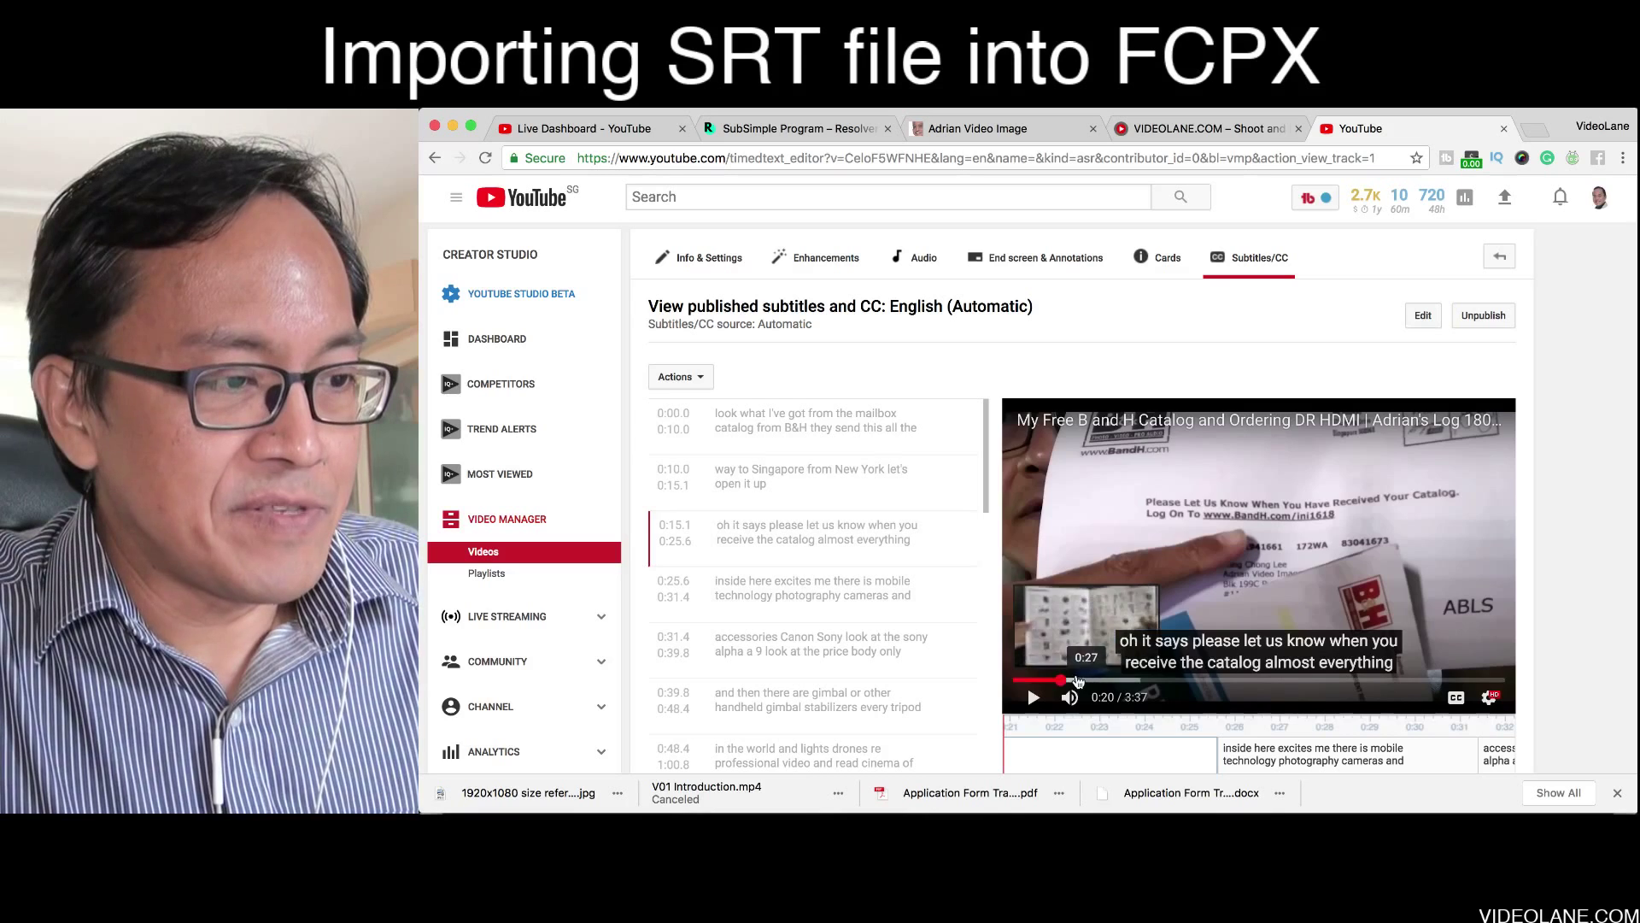
{"action": "left_click", "coordinate": [1078, 680]}
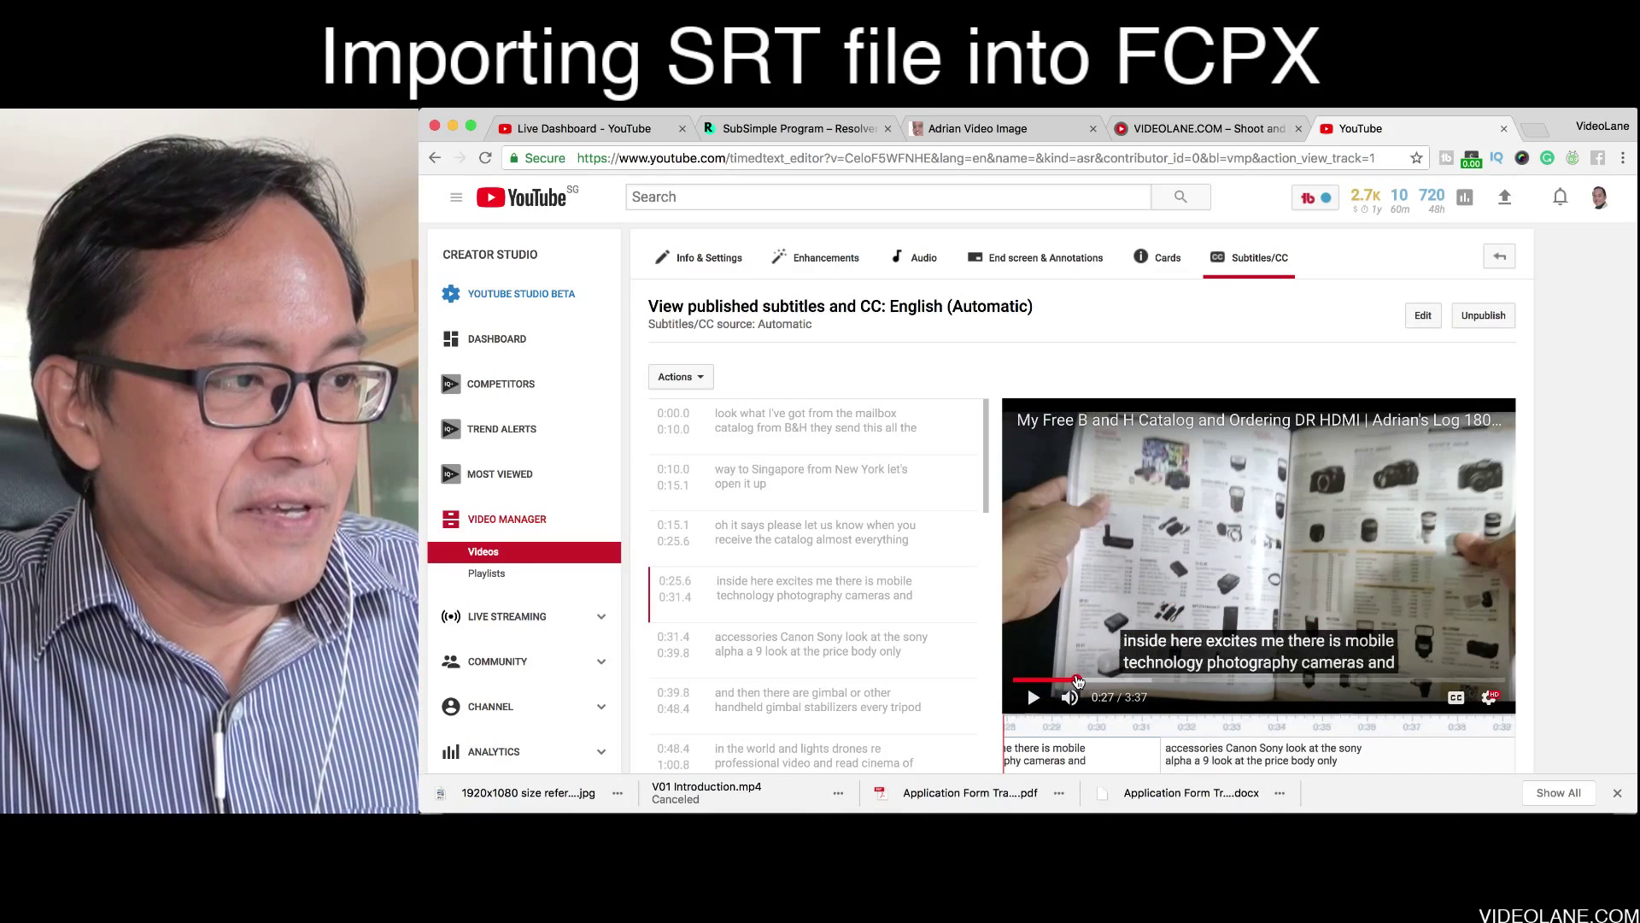
{"action": "left_click", "coordinate": [1088, 681]}
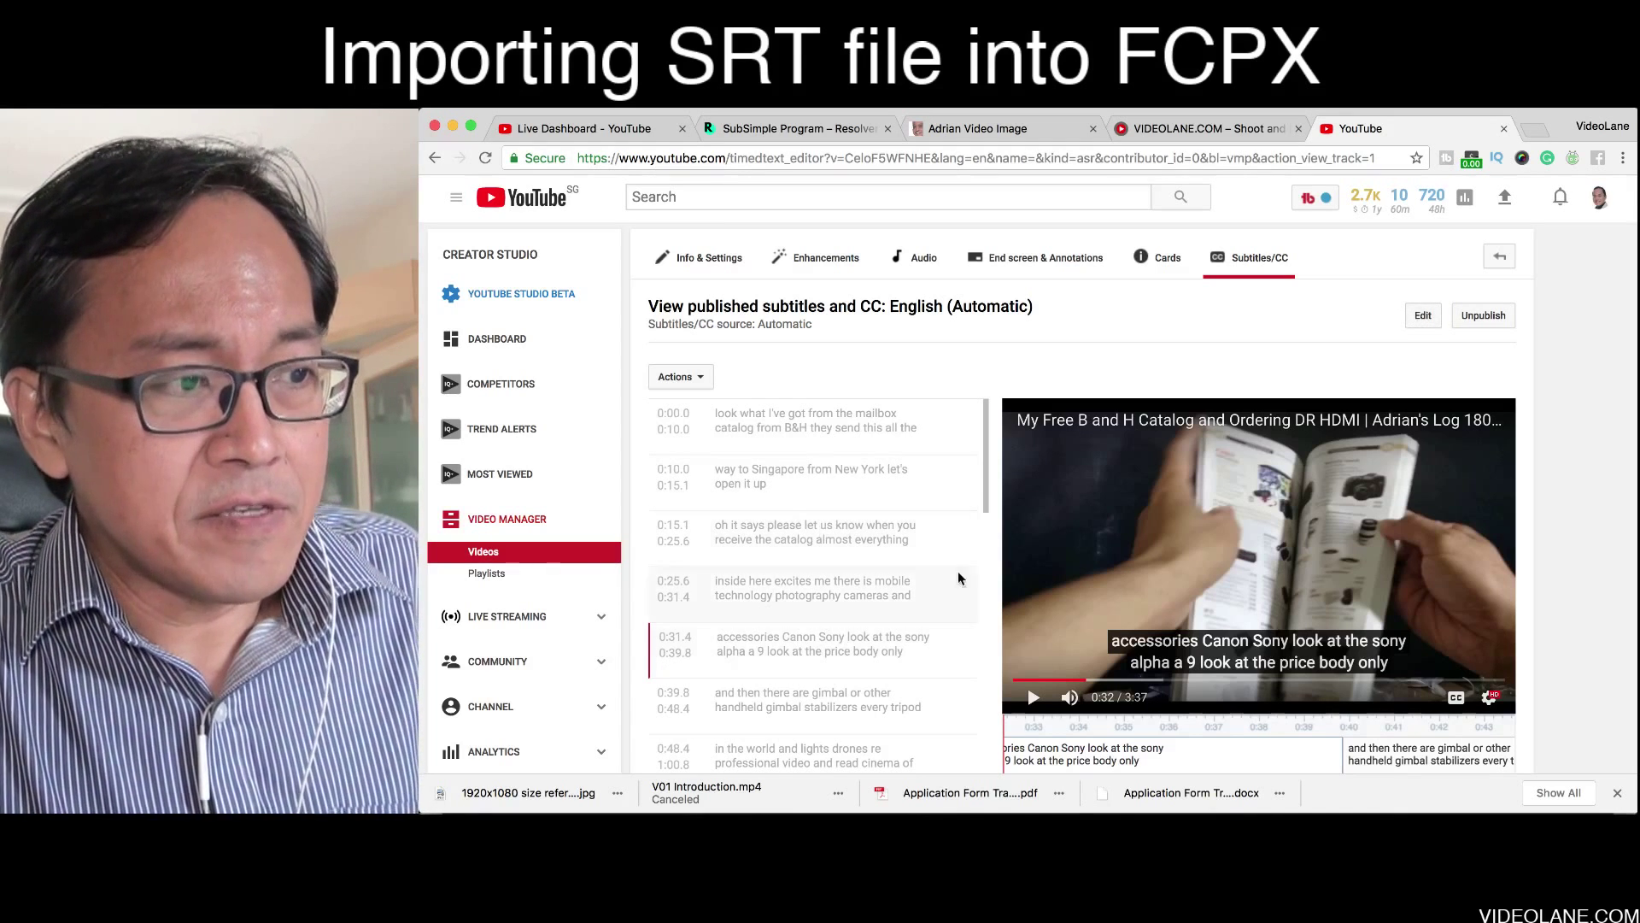
{"action": "scroll", "coordinate": [982, 547], "scroll_direction": "down", "scroll_amount": 5}
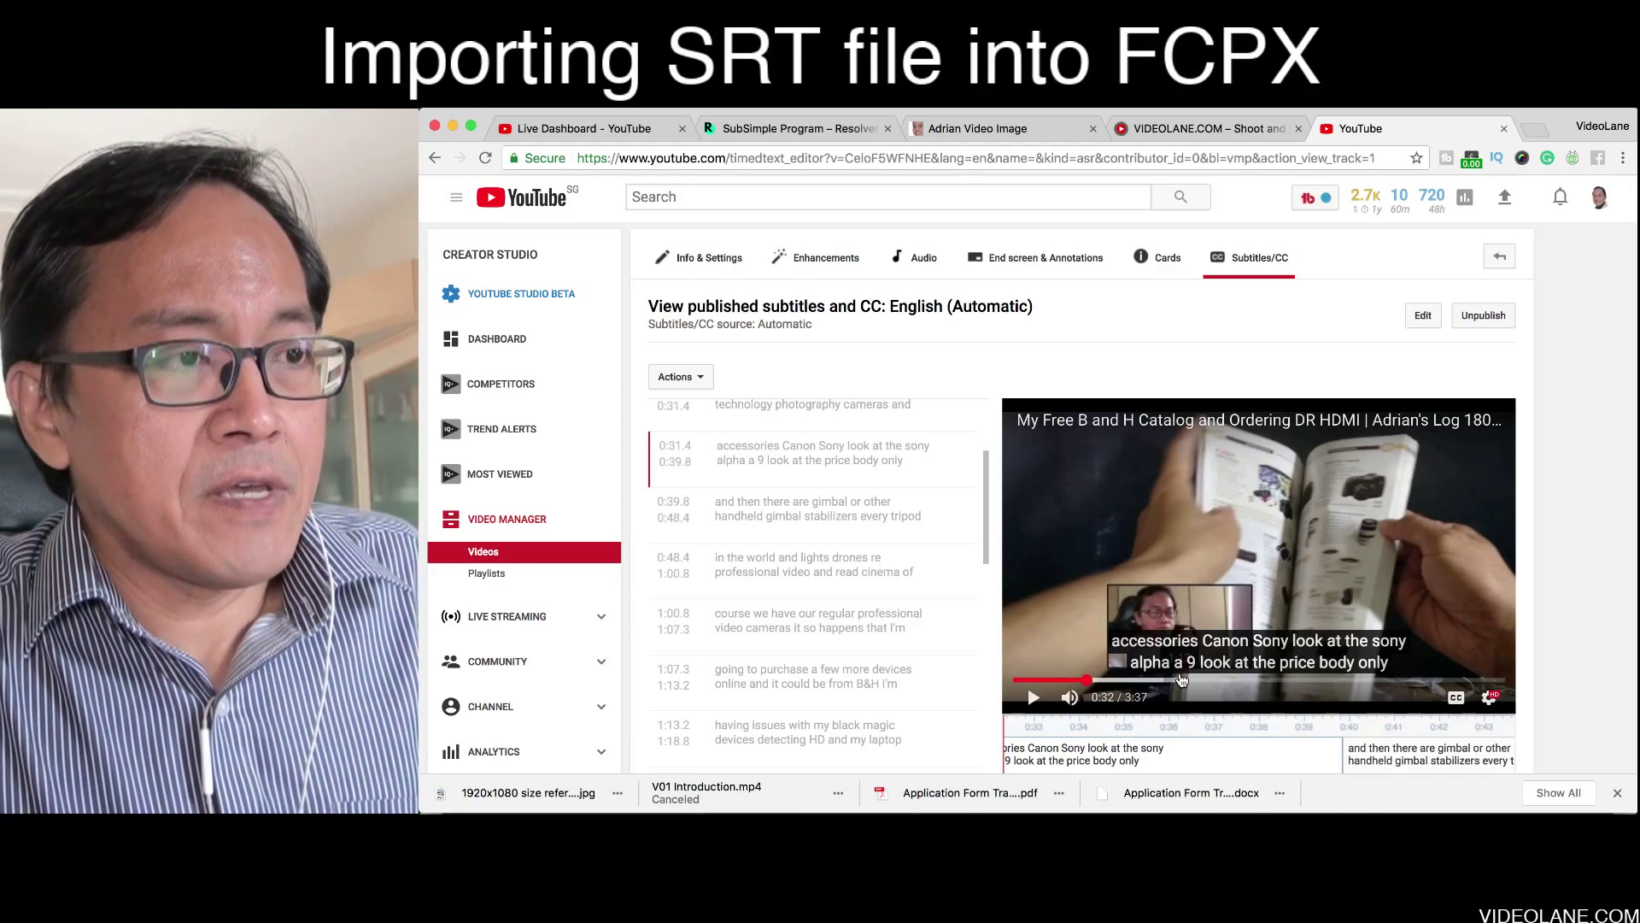
Step: Return to Manage subtitles and closed captions and open the English track
{"action": "left_click", "coordinate": [435, 159]}
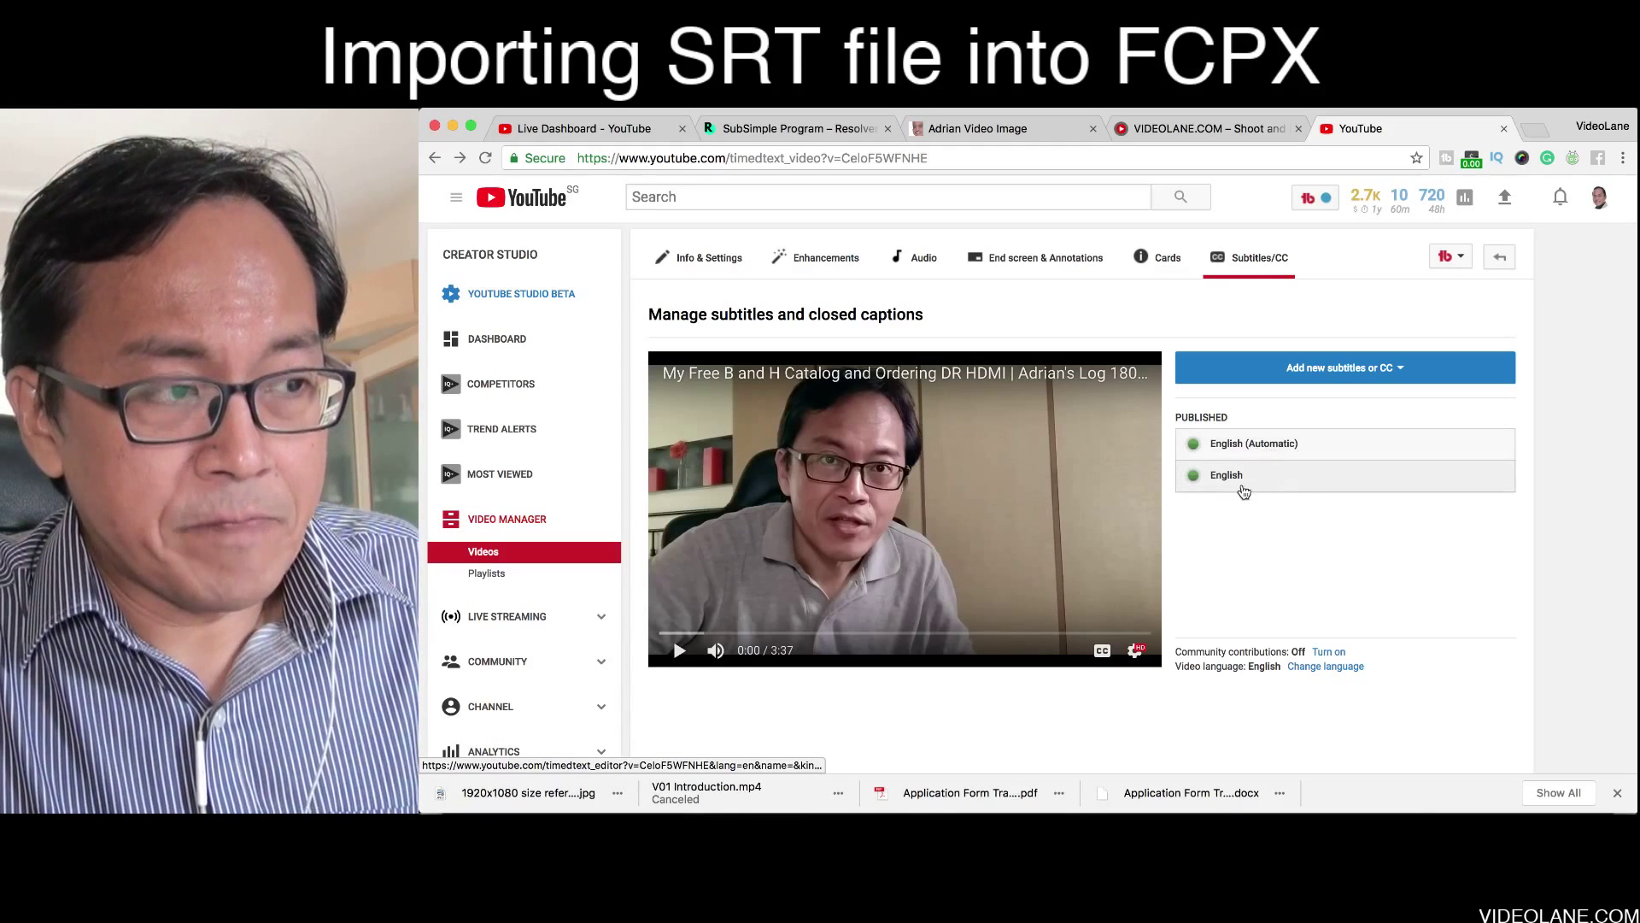
{"action": "left_click", "coordinate": [1271, 487]}
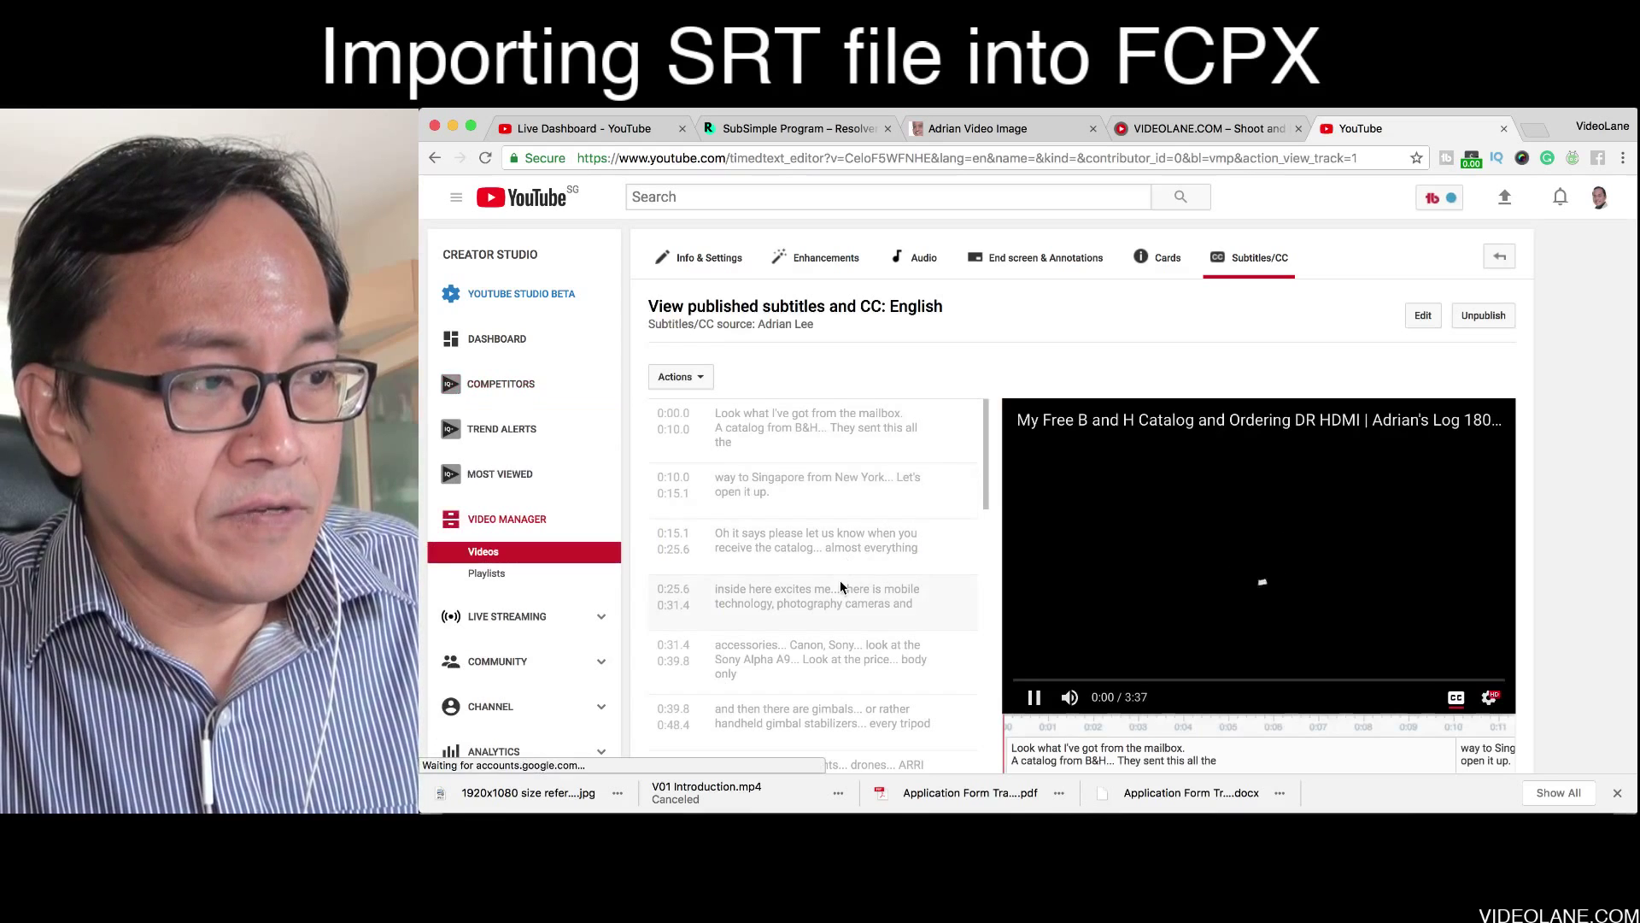
Step: Jump the English subtitle preview to 0:34 and scroll the caption rows to the 'accessories... Canon, Sony' caption
{"action": "scroll", "coordinate": [839, 581], "scroll_direction": "down", "scroll_amount": 1}
{"action": "scroll", "coordinate": [839, 581], "scroll_direction": "down", "scroll_amount": 1}
{"action": "scroll", "coordinate": [839, 581], "scroll_direction": "down", "scroll_amount": 2}
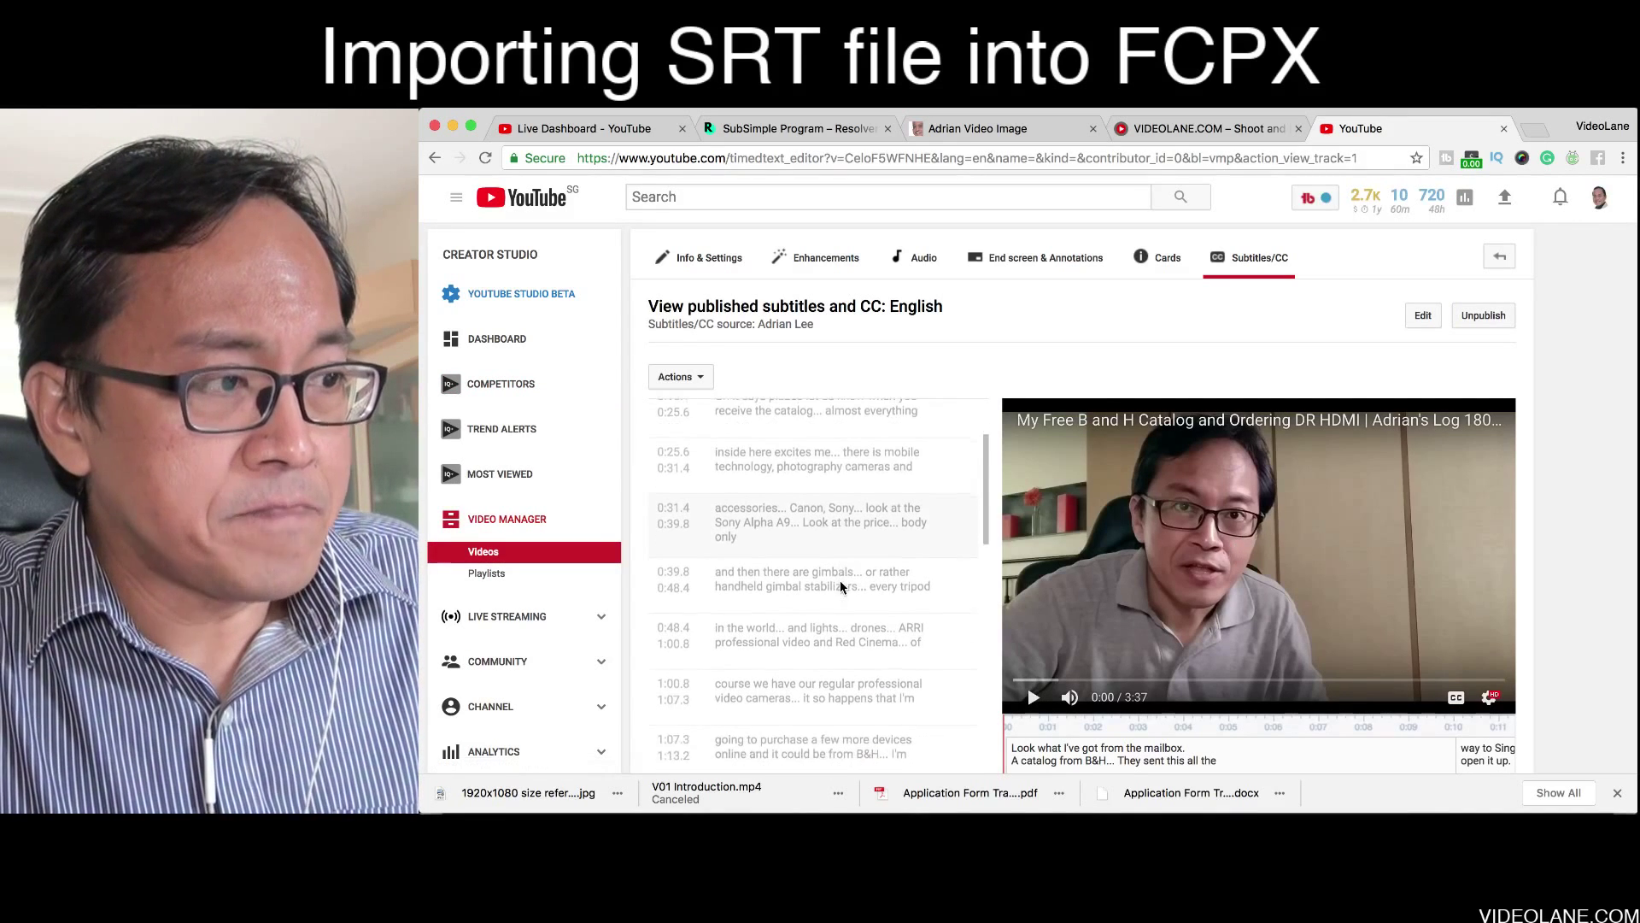
{"action": "left_click", "coordinate": [1093, 681]}
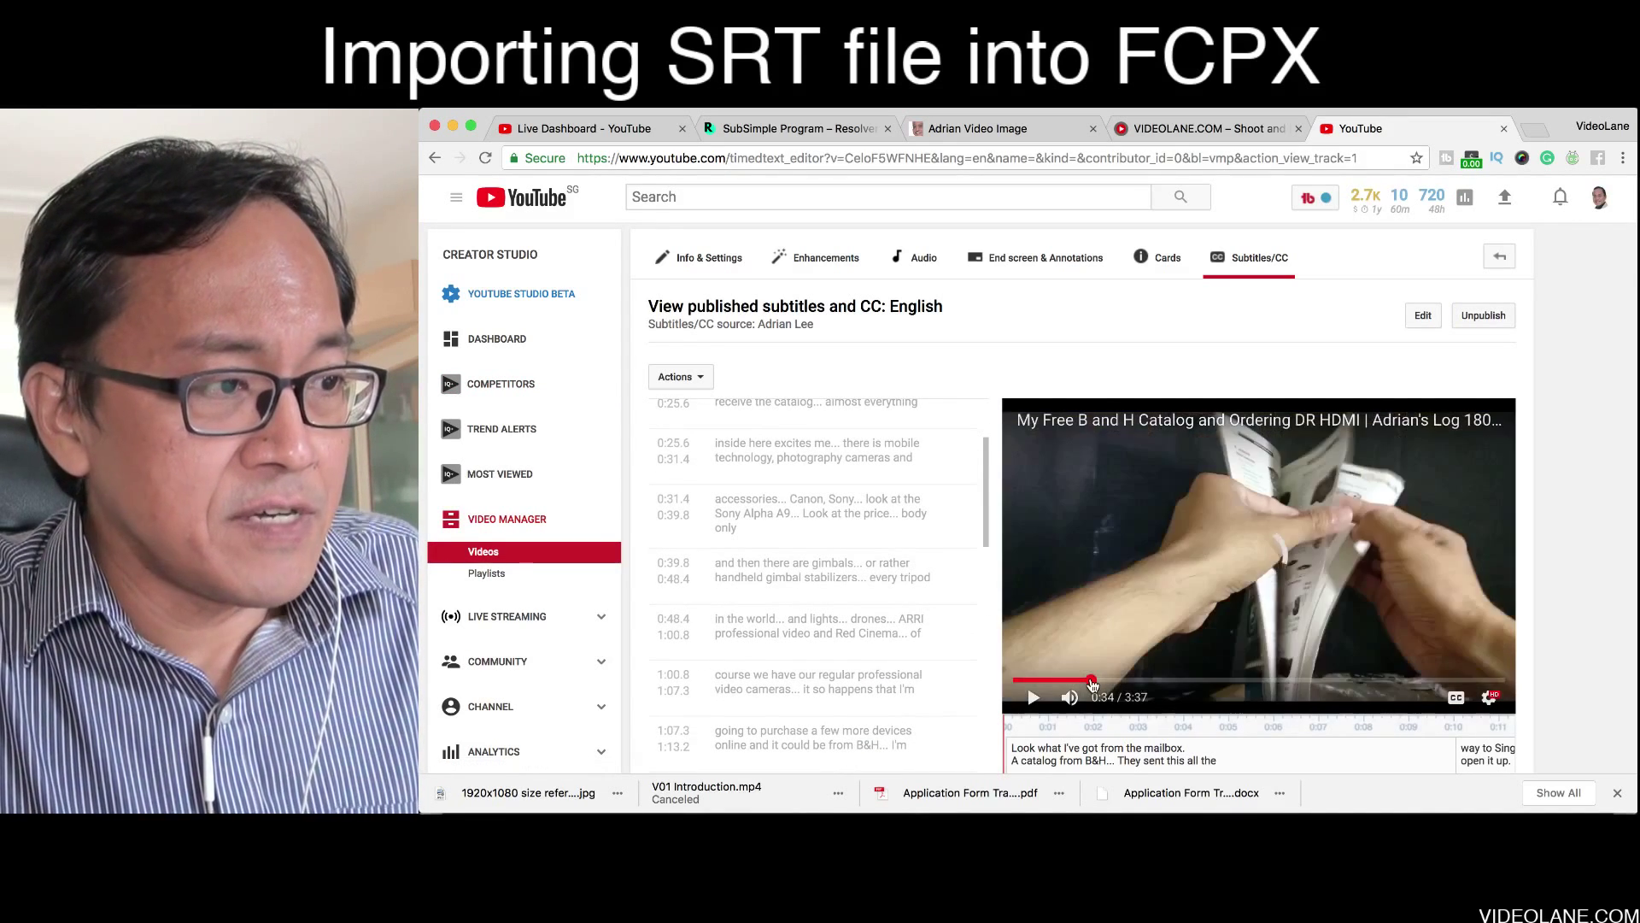
{"action": "mouse_move", "coordinate": [1067, 698]}
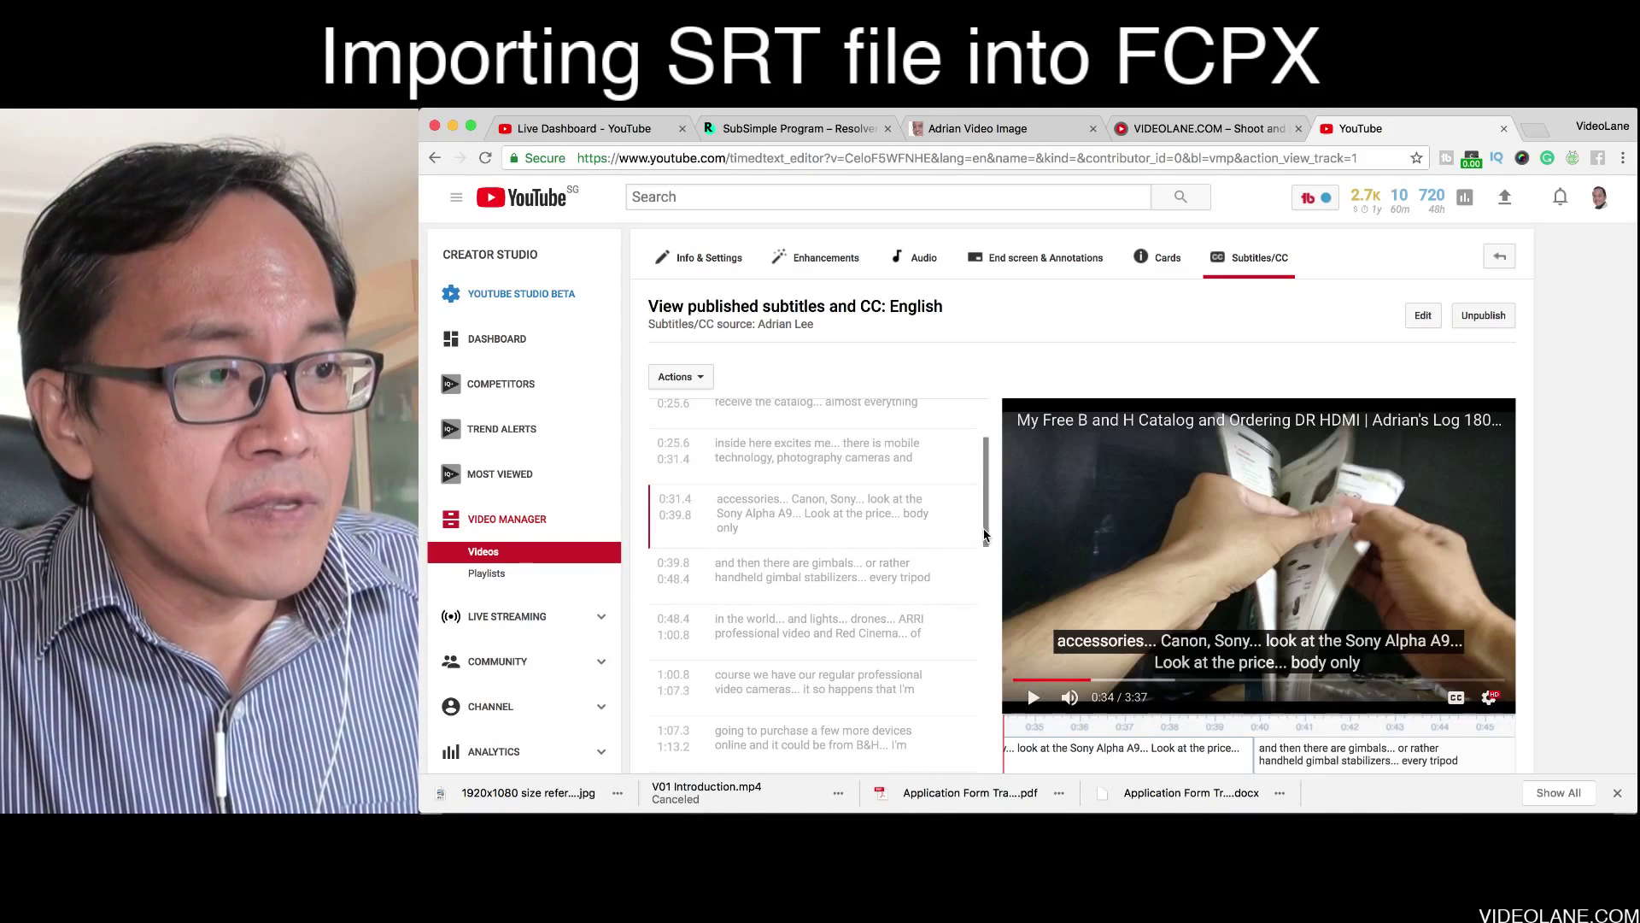
{"action": "scroll", "coordinate": [985, 534], "scroll_direction": "down", "scroll_amount": 2}
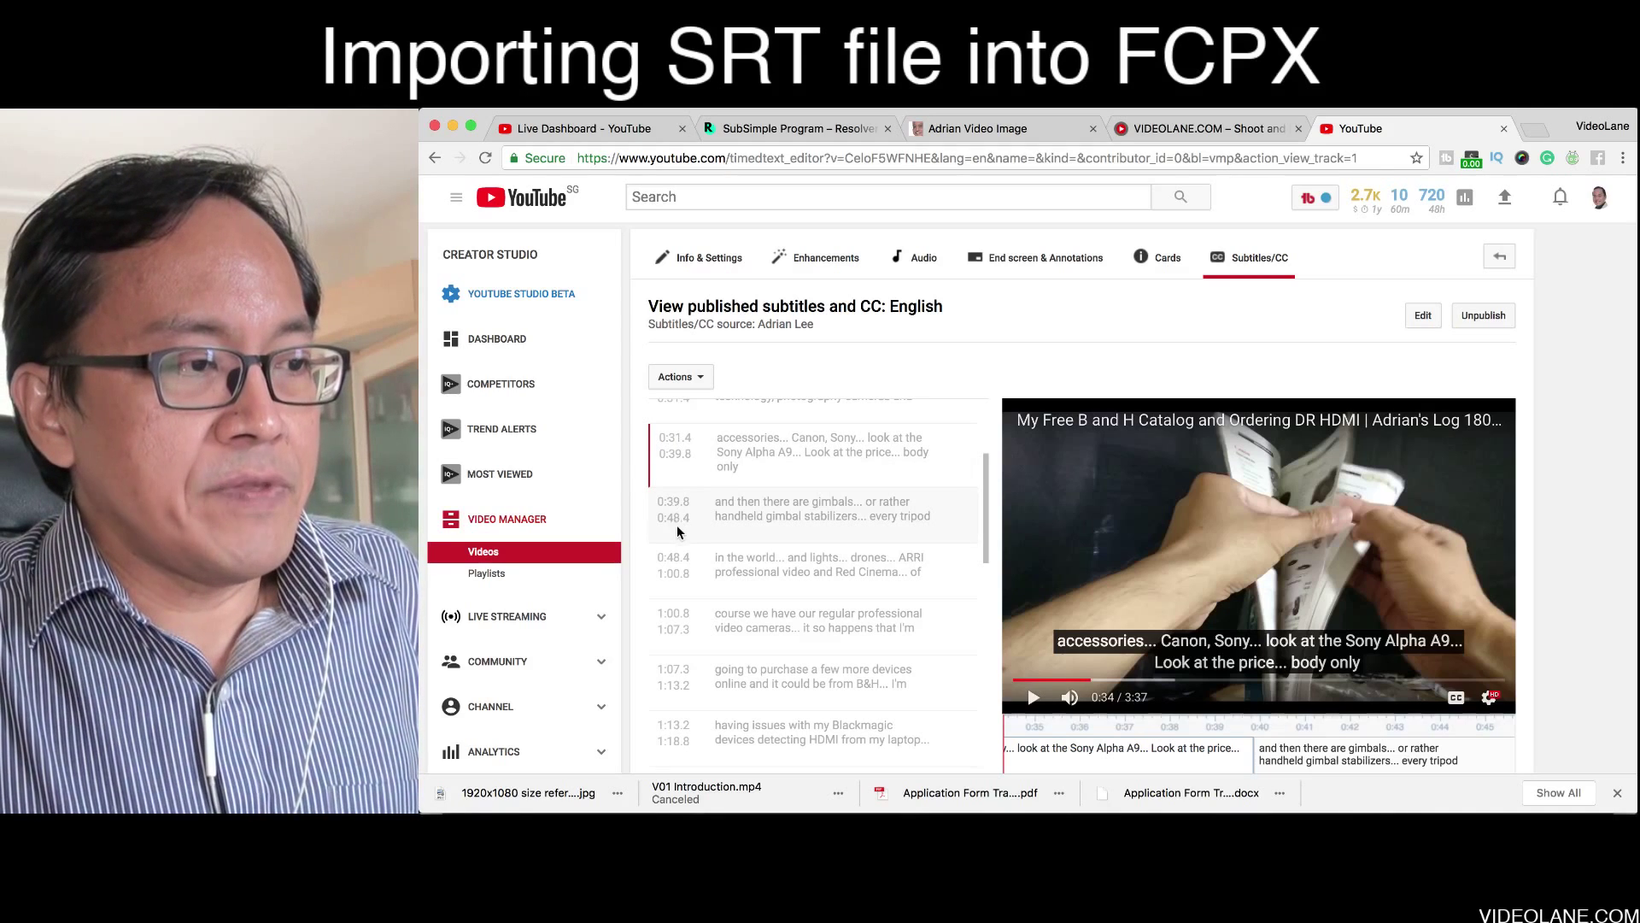
{"action": "left_click_drag", "start_coordinate": [988, 523], "coordinate": [975, 491]}
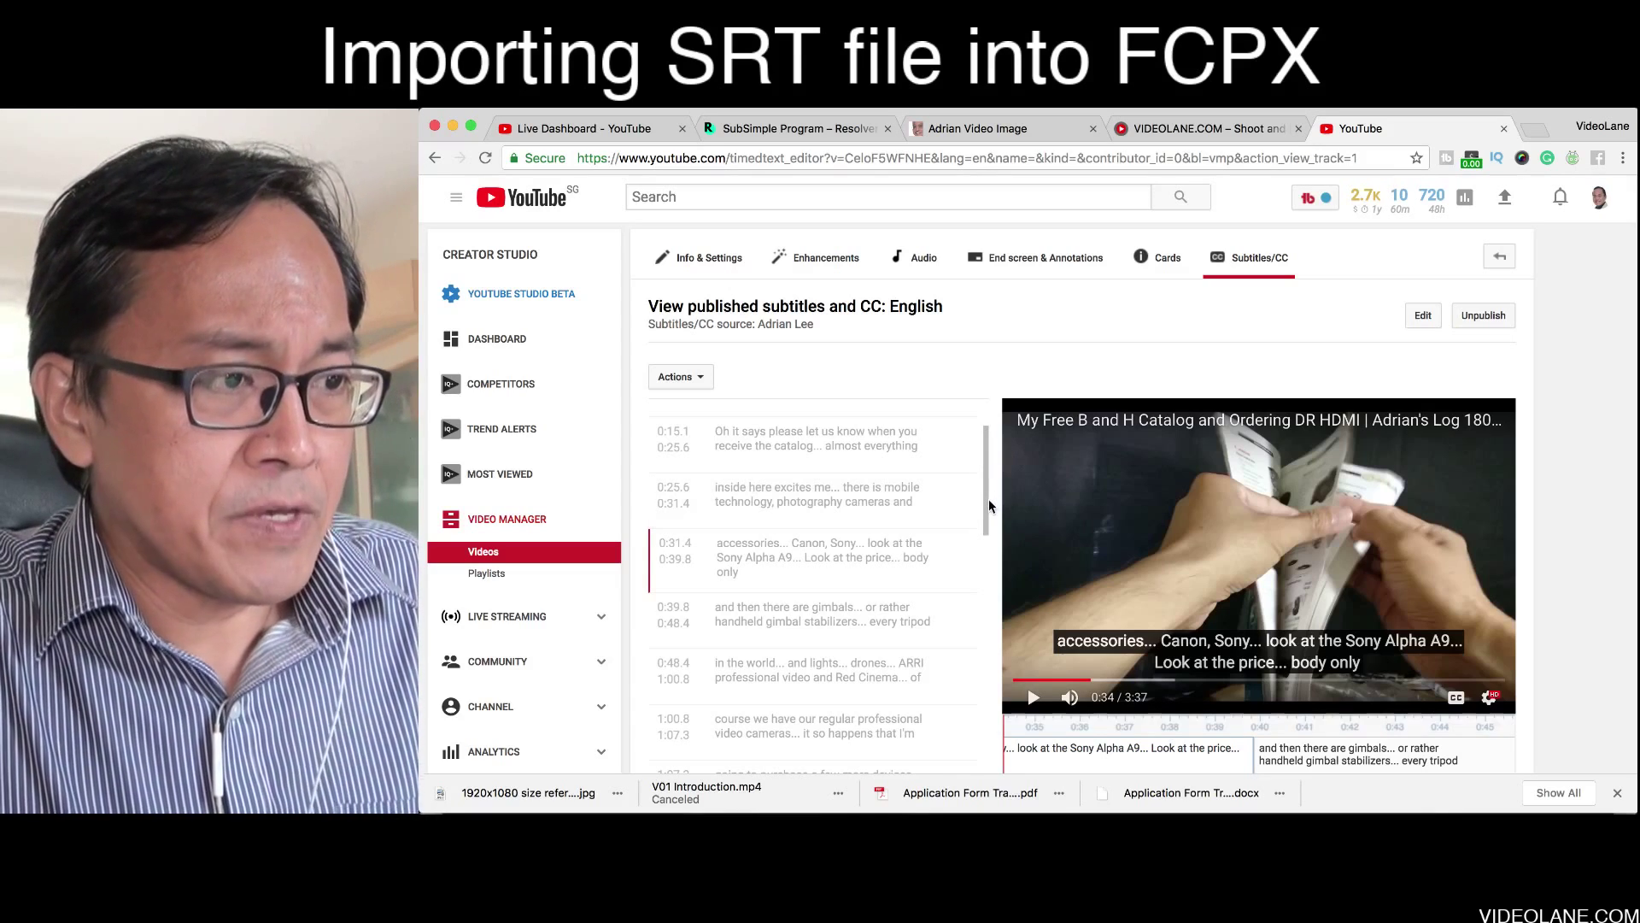
{"action": "scroll", "coordinate": [987, 511], "scroll_direction": "down", "scroll_amount": 1}
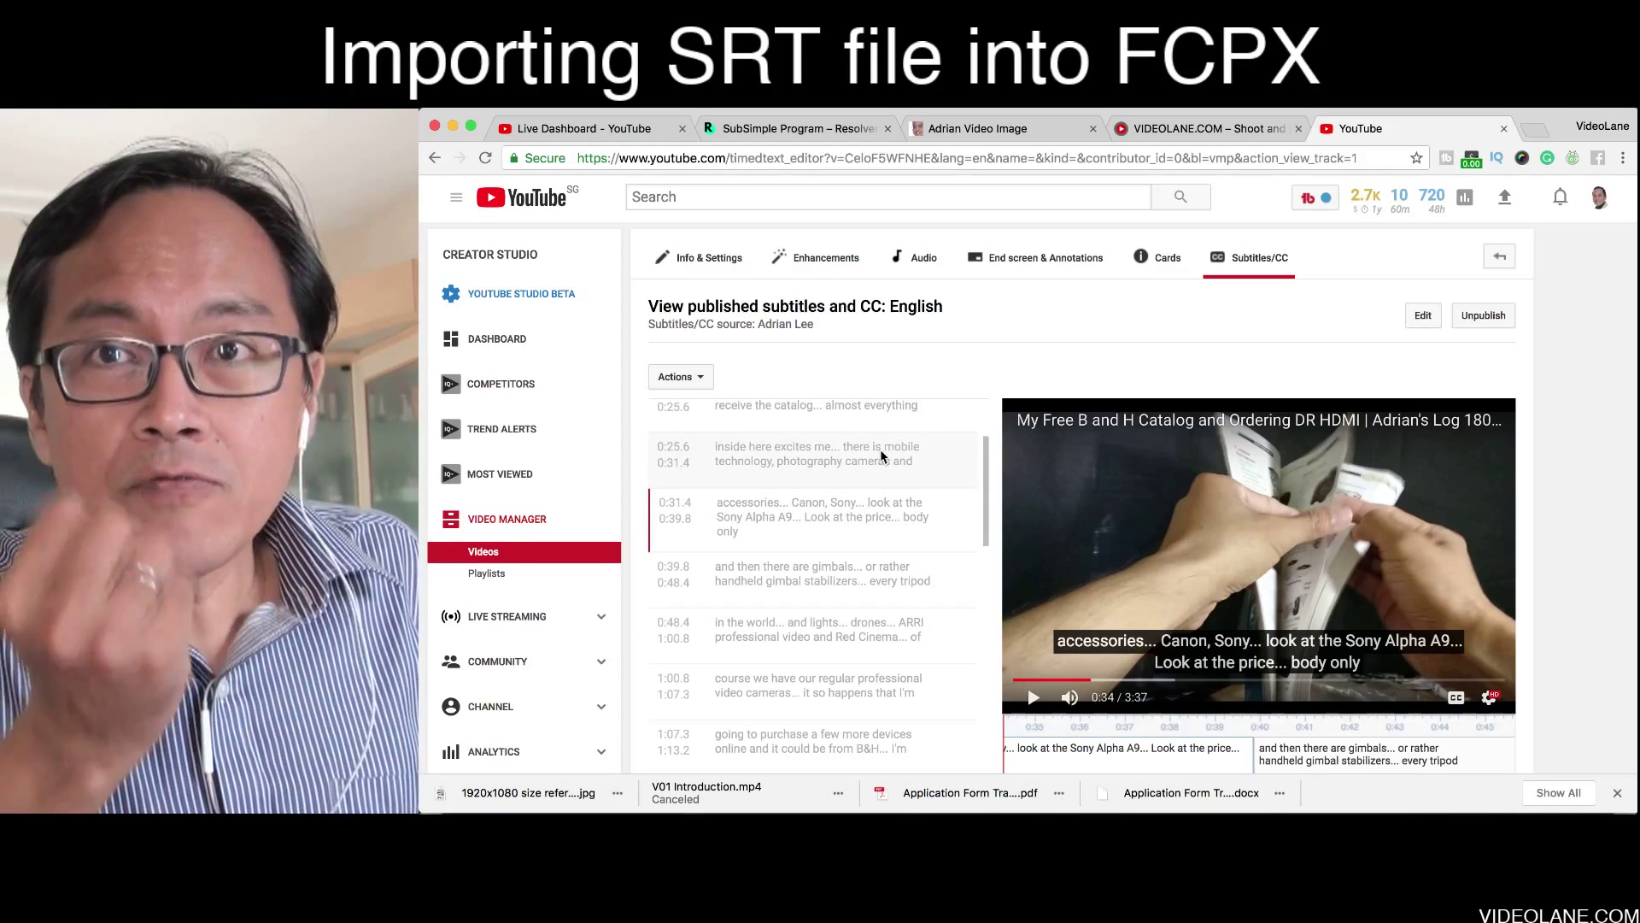
Step: Download the English subtitles as an .srt file and close the VLC window showing them
{"action": "left_click", "coordinate": [700, 379]}
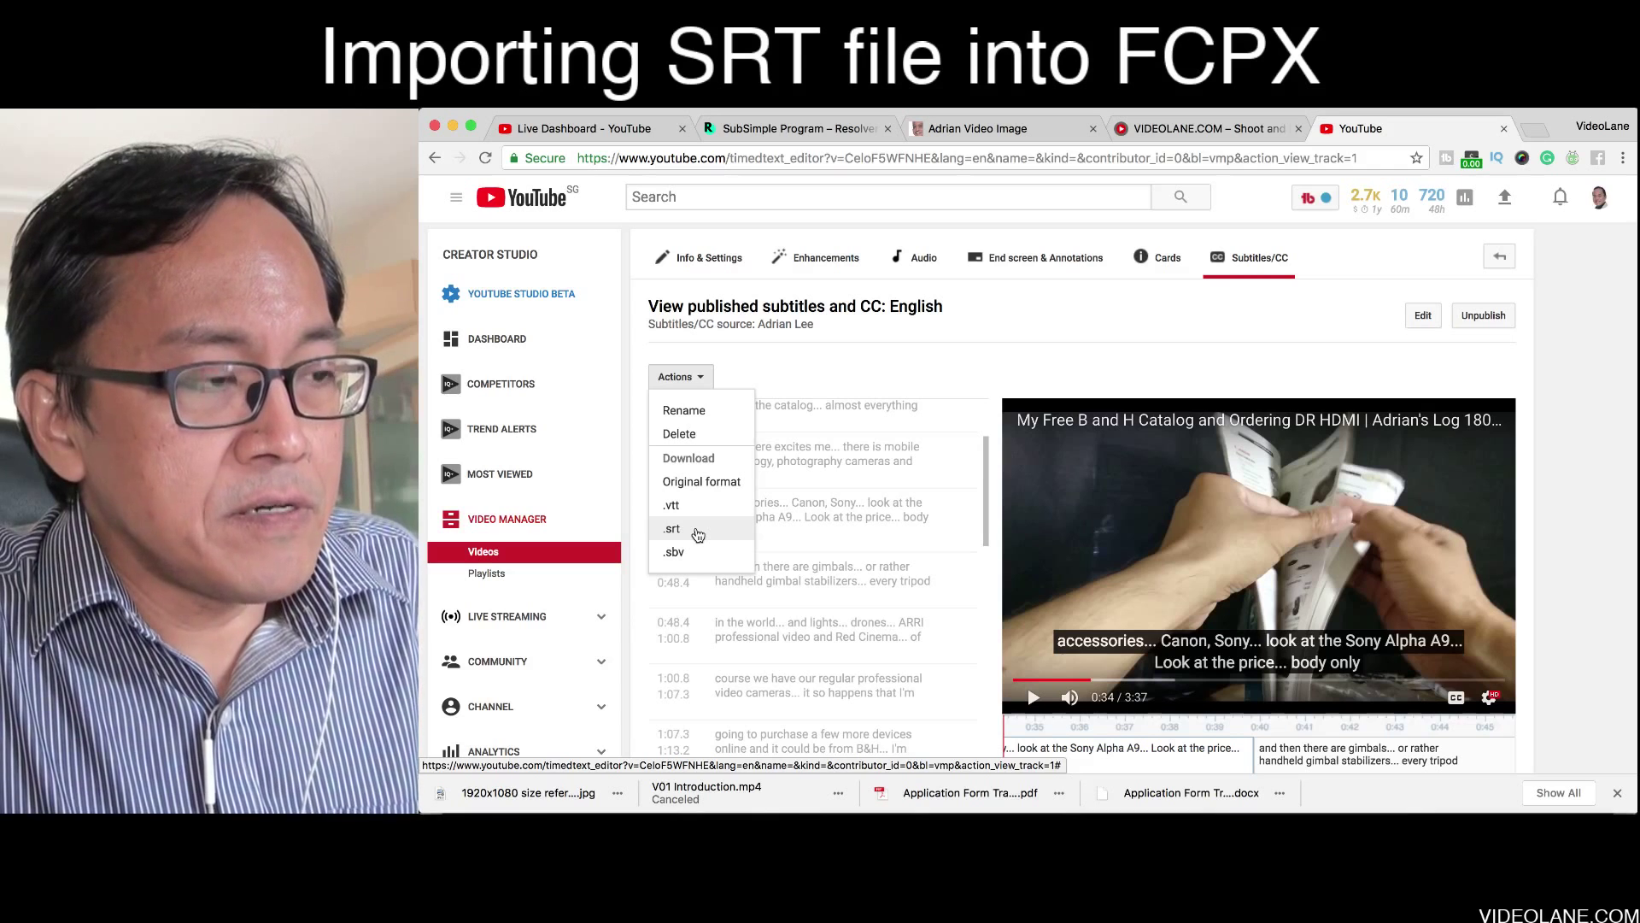
{"action": "left_click", "coordinate": [696, 530]}
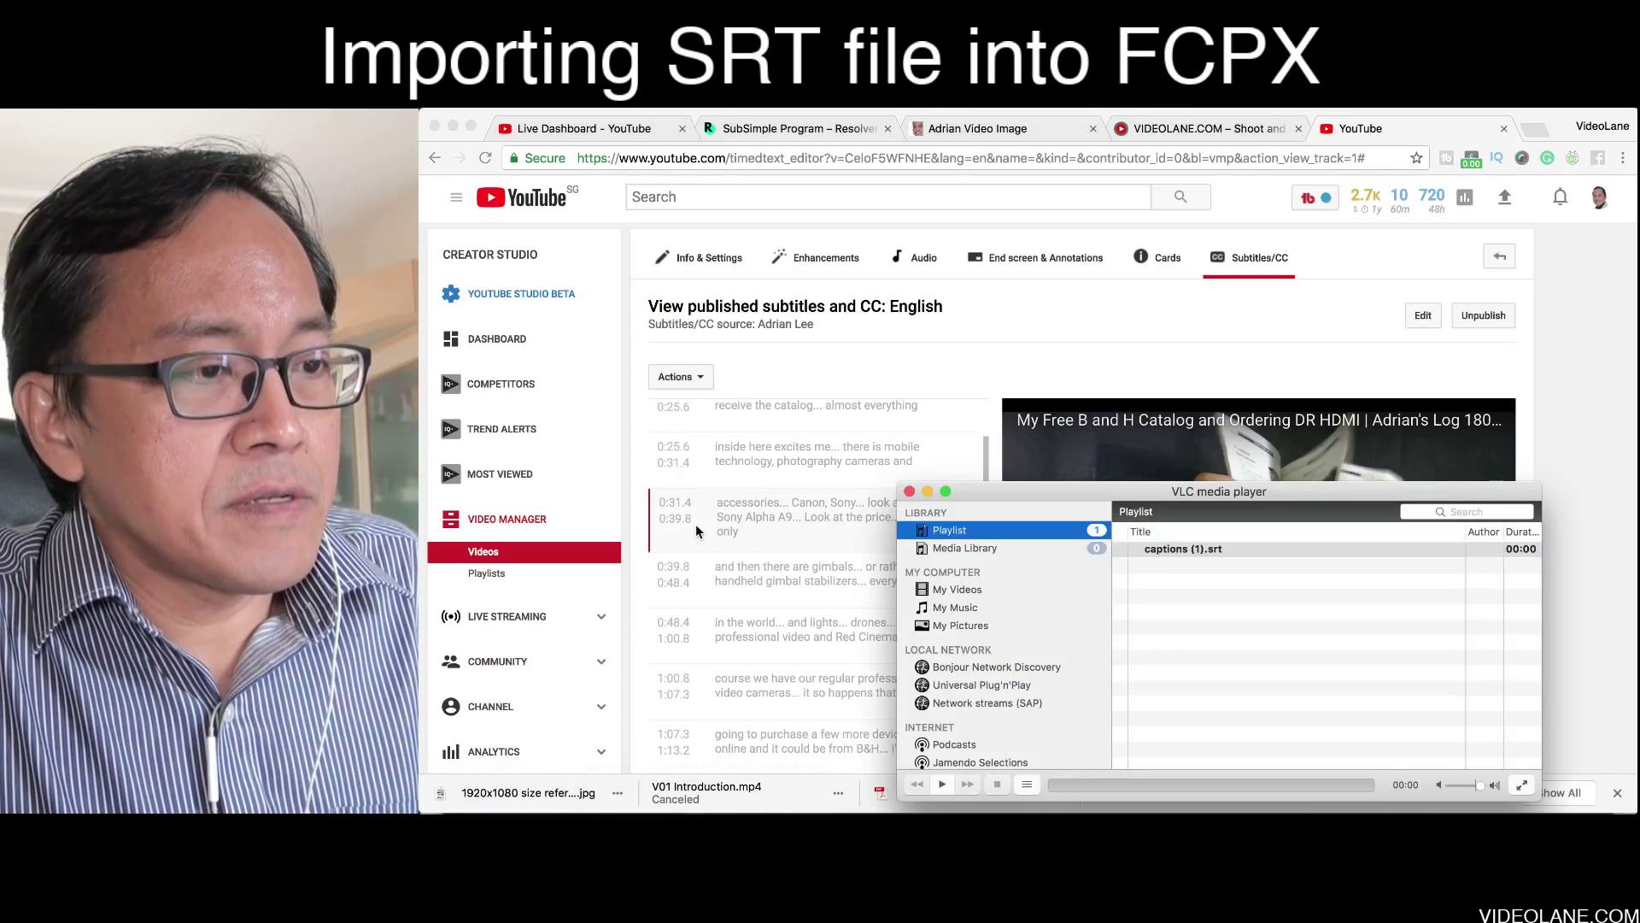
{"action": "left_click", "coordinate": [909, 490]}
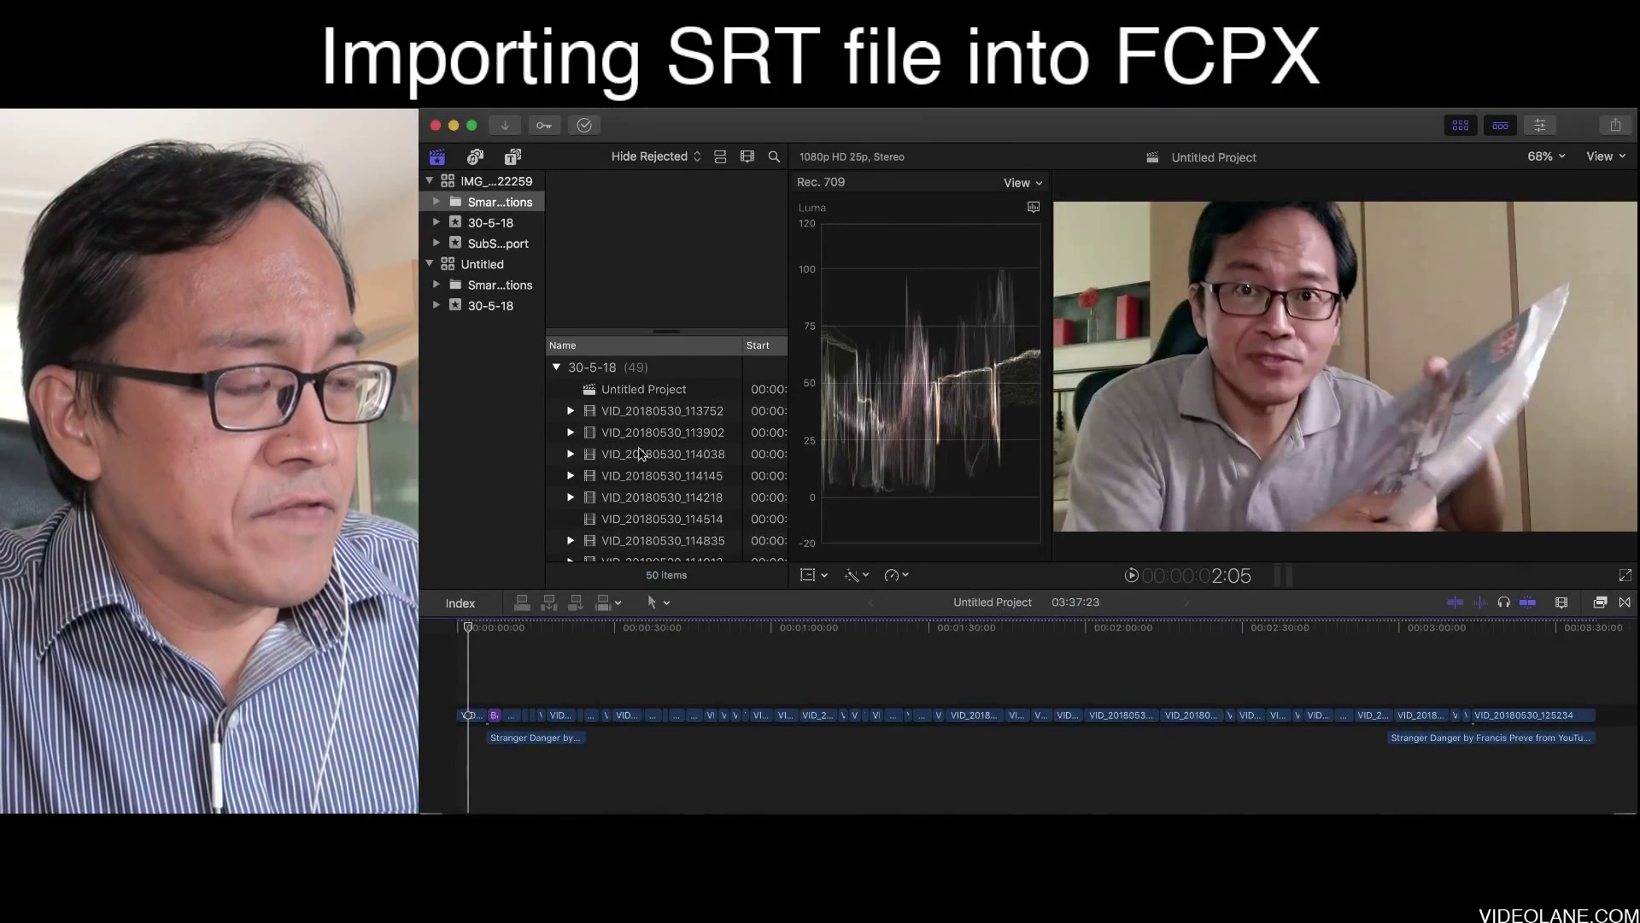
{"action": "scroll", "coordinate": [639, 454], "scroll_direction": "down", "scroll_amount": 10}
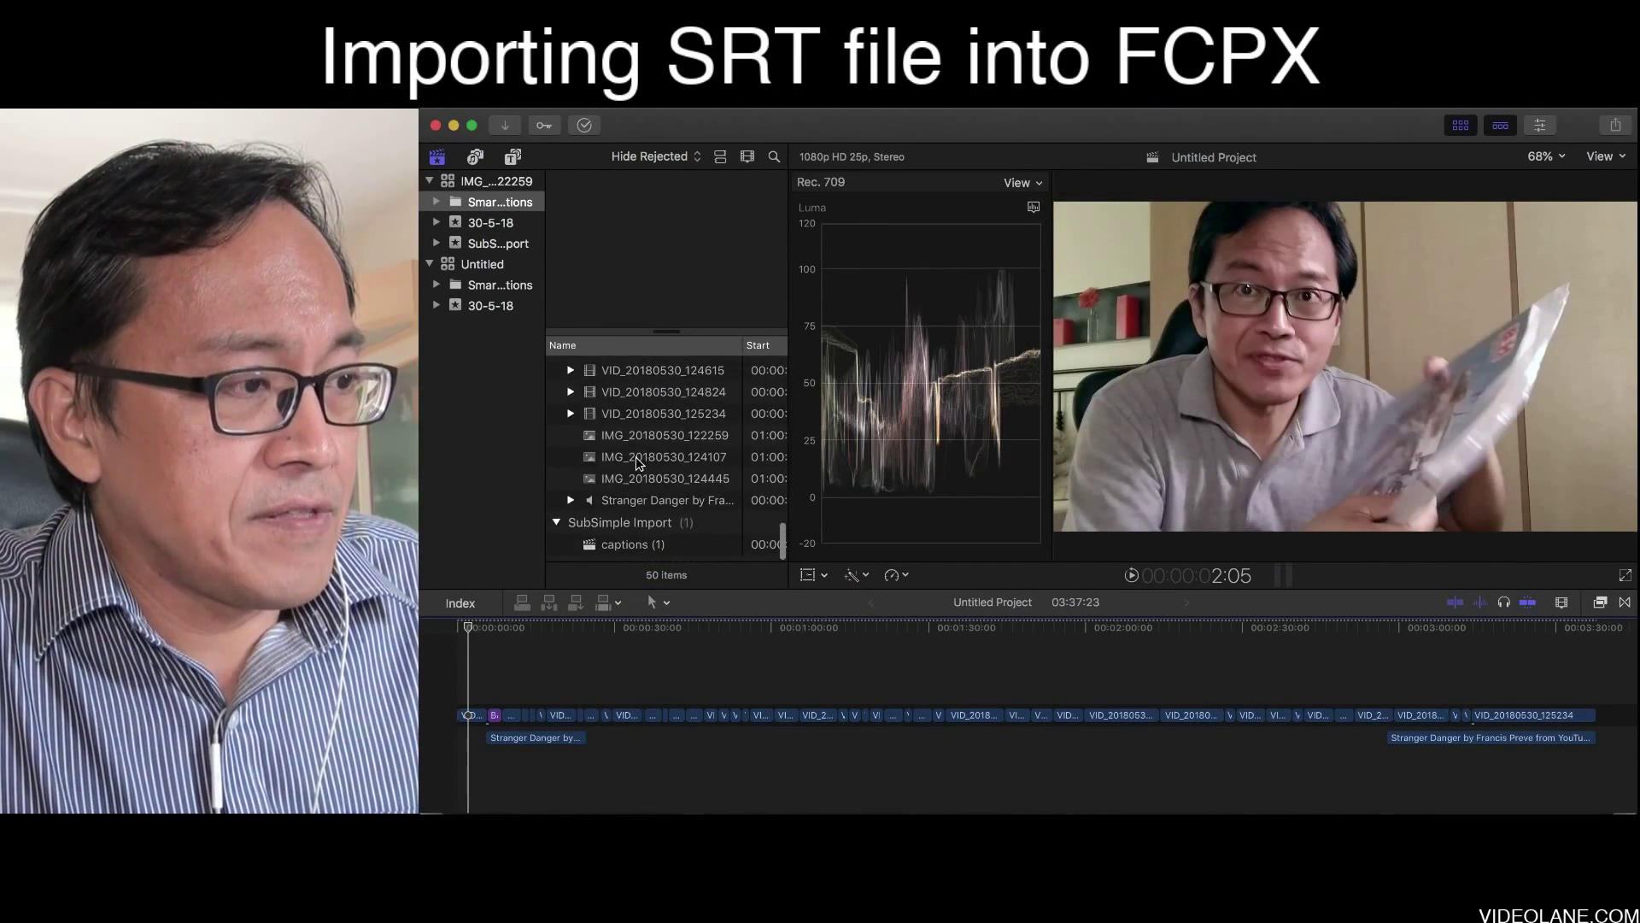
Step: Preview the captions (1) clip in the SubSimple Import event, then switch back to Untitled Project
{"action": "scroll", "coordinate": [649, 466], "scroll_direction": "right", "scroll_amount": 5}
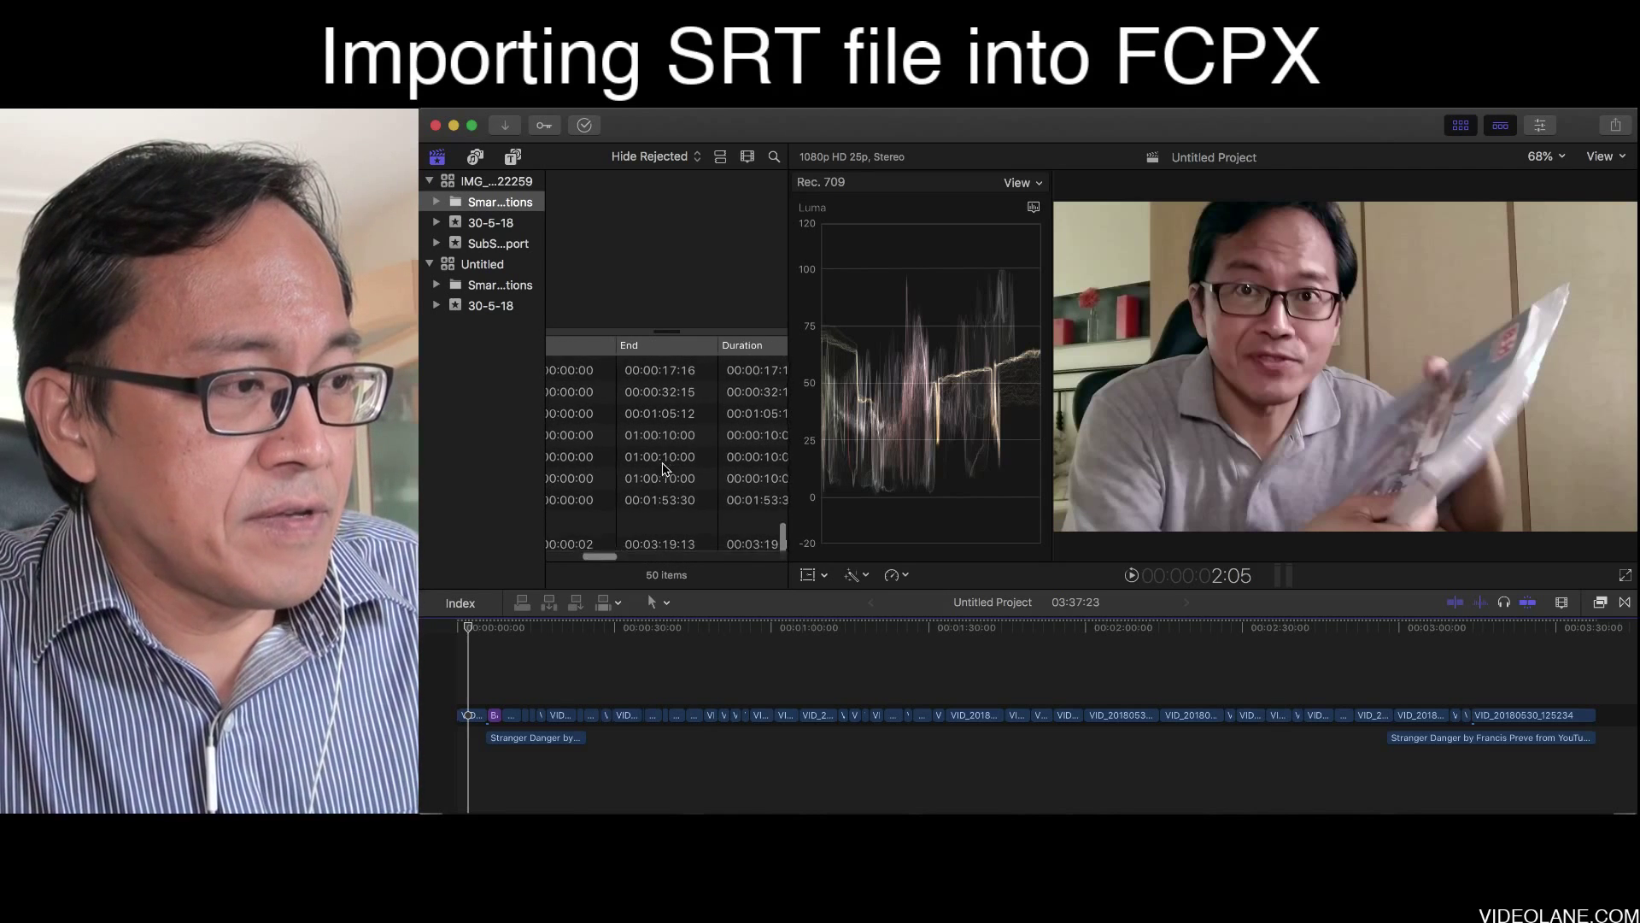
{"action": "scroll", "coordinate": [649, 478], "scroll_direction": "left", "scroll_amount": 5}
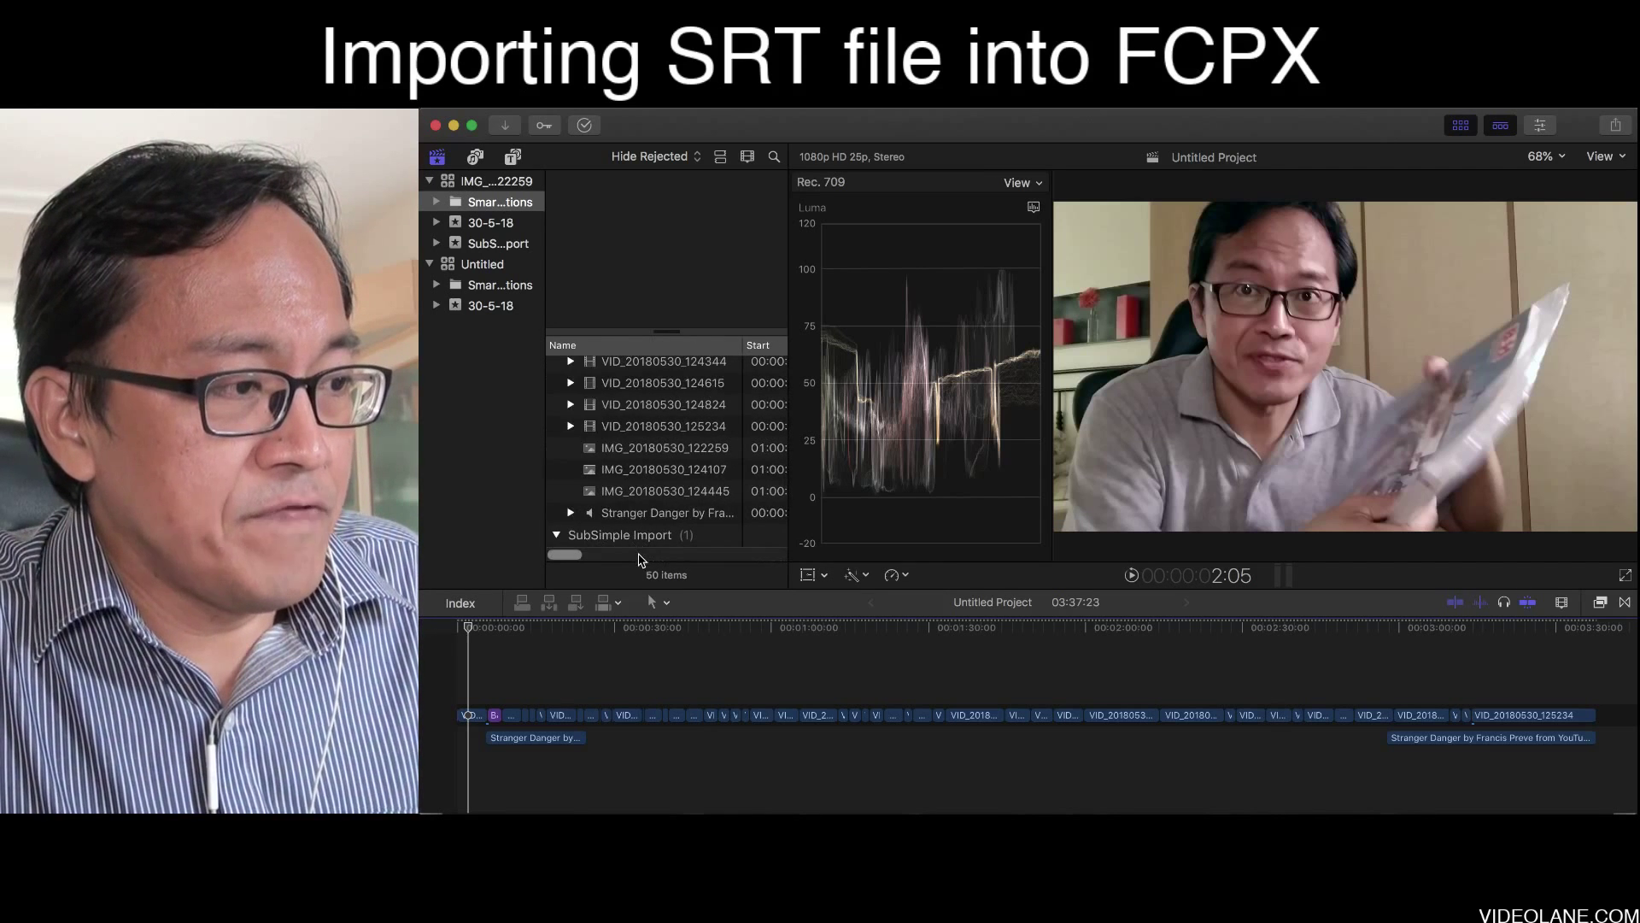
{"action": "scroll", "coordinate": [648, 555], "scroll_direction": "down", "scroll_amount": 2}
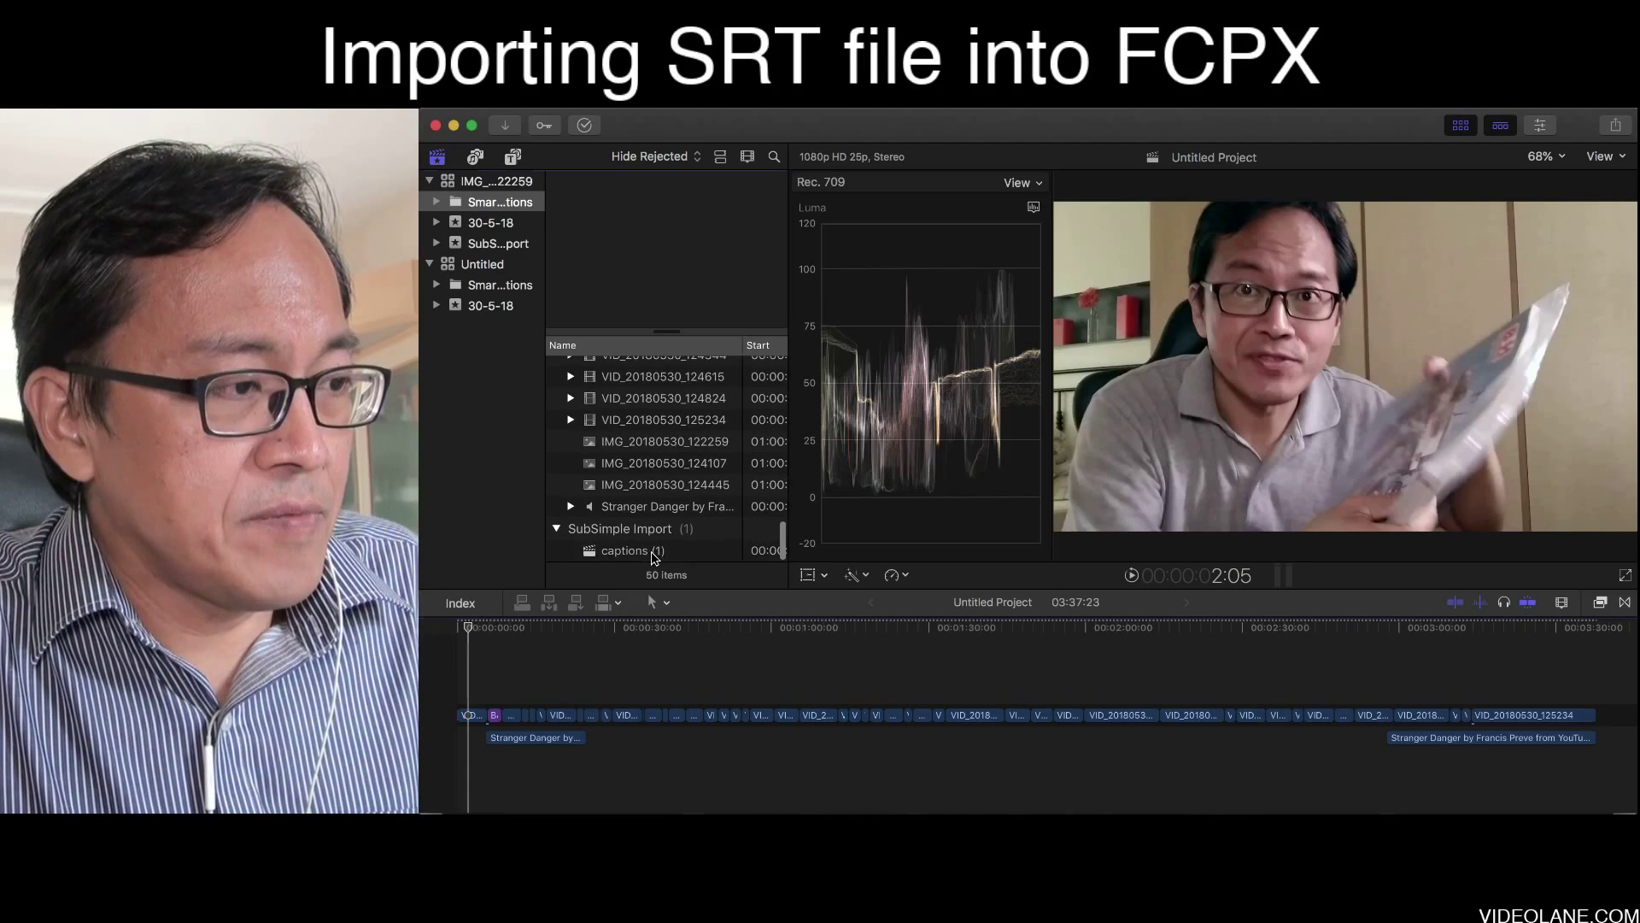
{"action": "left_click", "coordinate": [654, 551]}
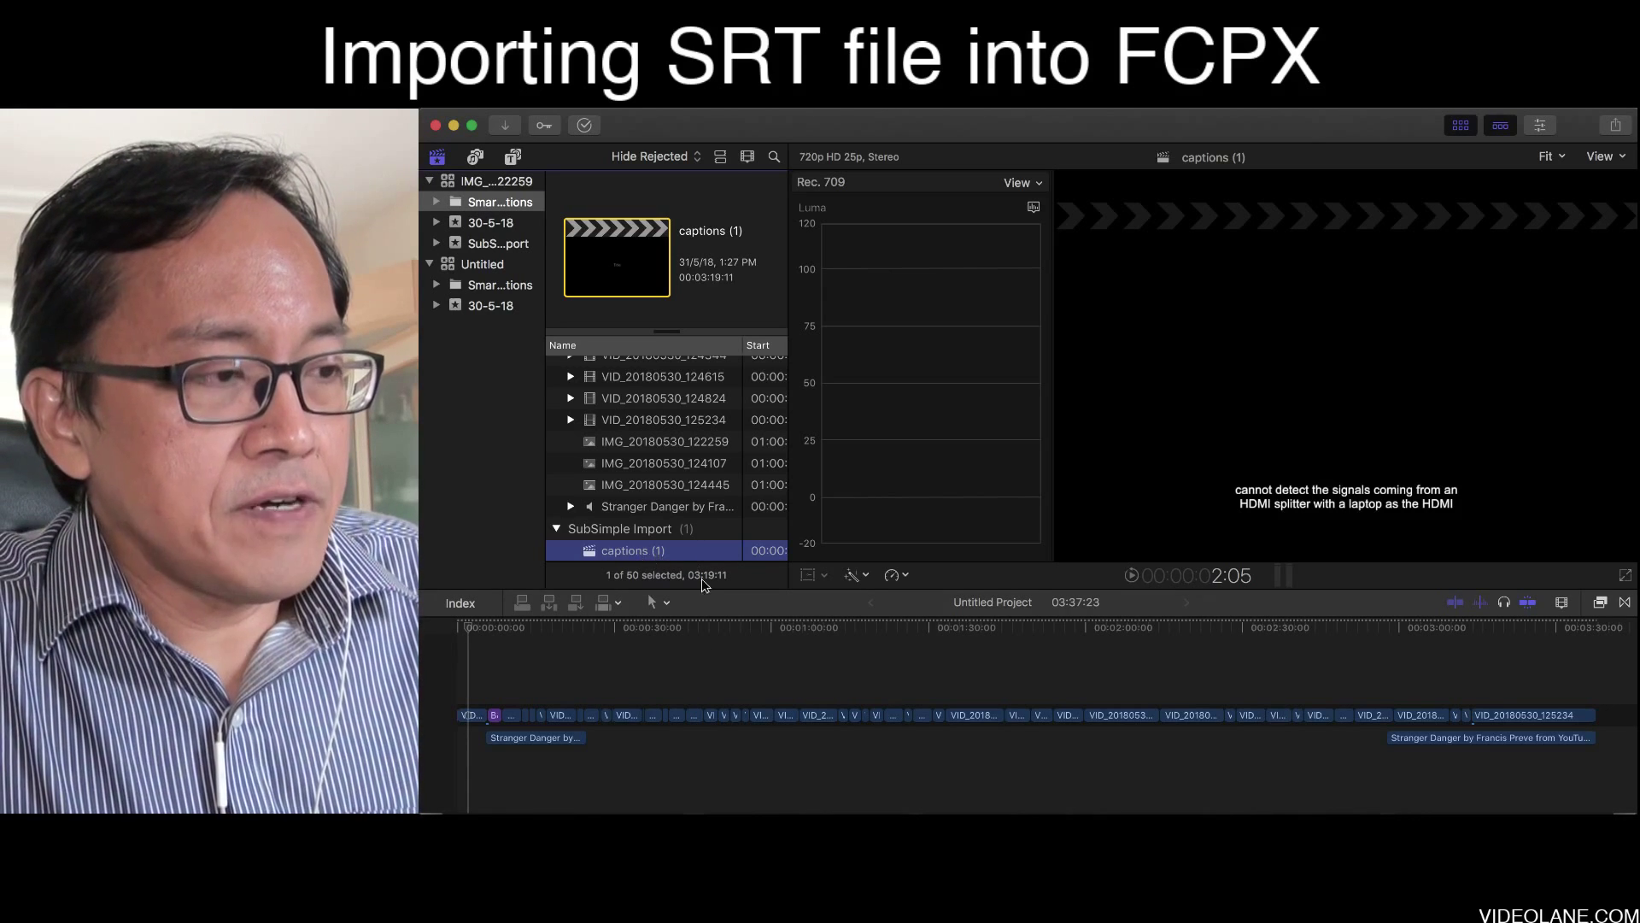
{"action": "left_click", "coordinate": [706, 649]}
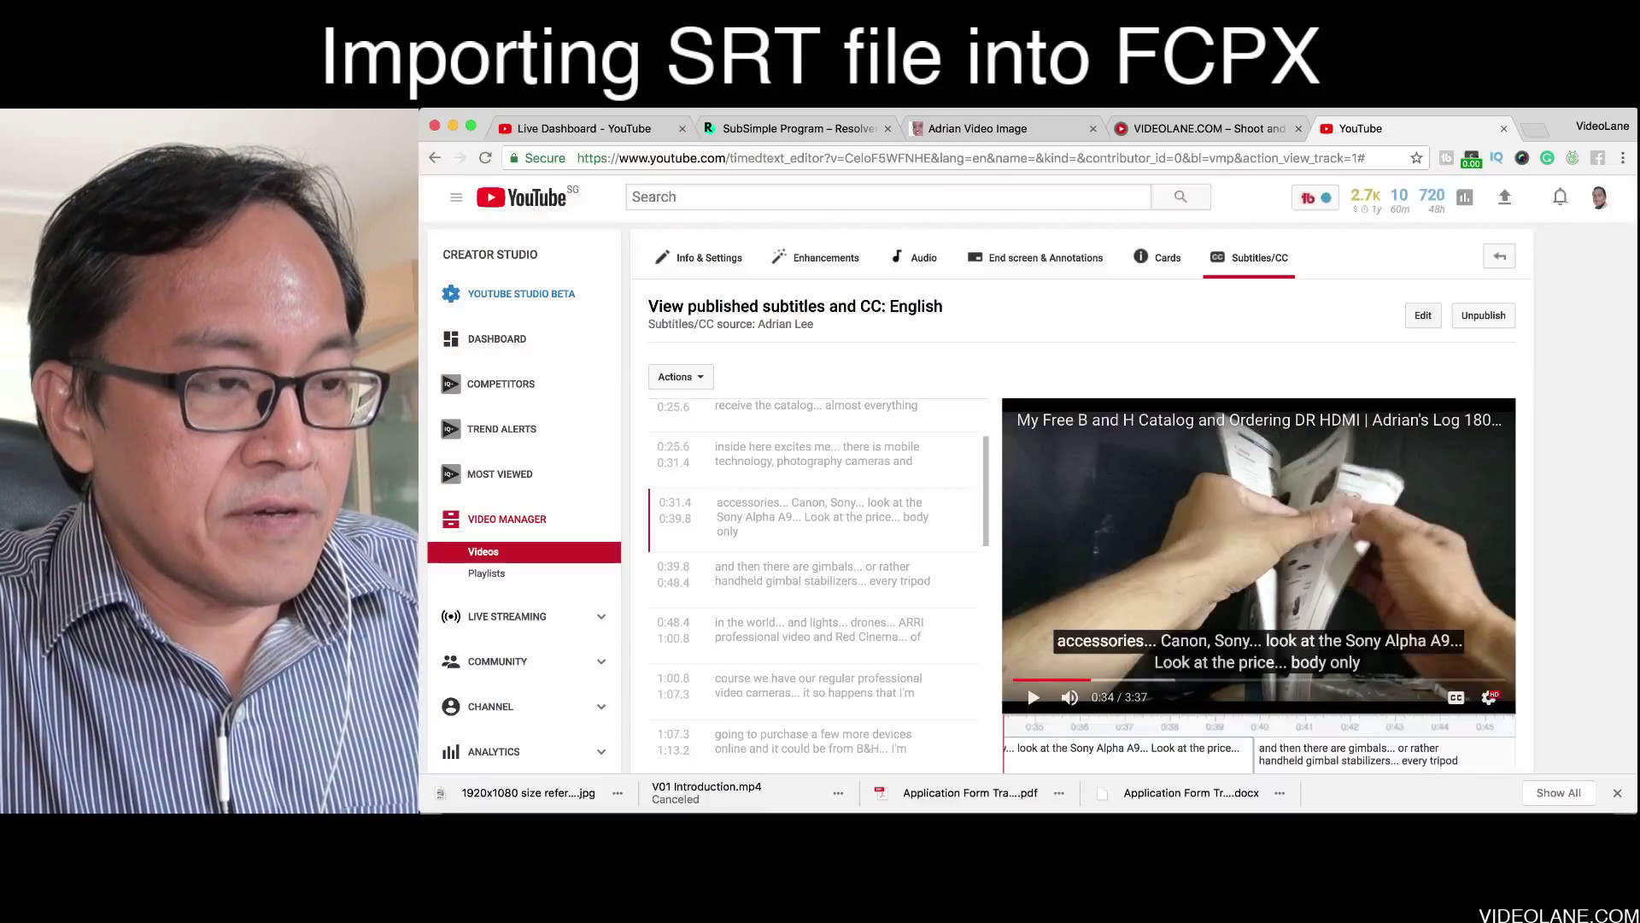
Step: Download the English subtitles as .srt from the track's Actions list
{"action": "scroll", "coordinate": [835, 615], "scroll_direction": "down", "scroll_amount": 1}
{"action": "scroll", "coordinate": [835, 615], "scroll_direction": "up", "scroll_amount": 1}
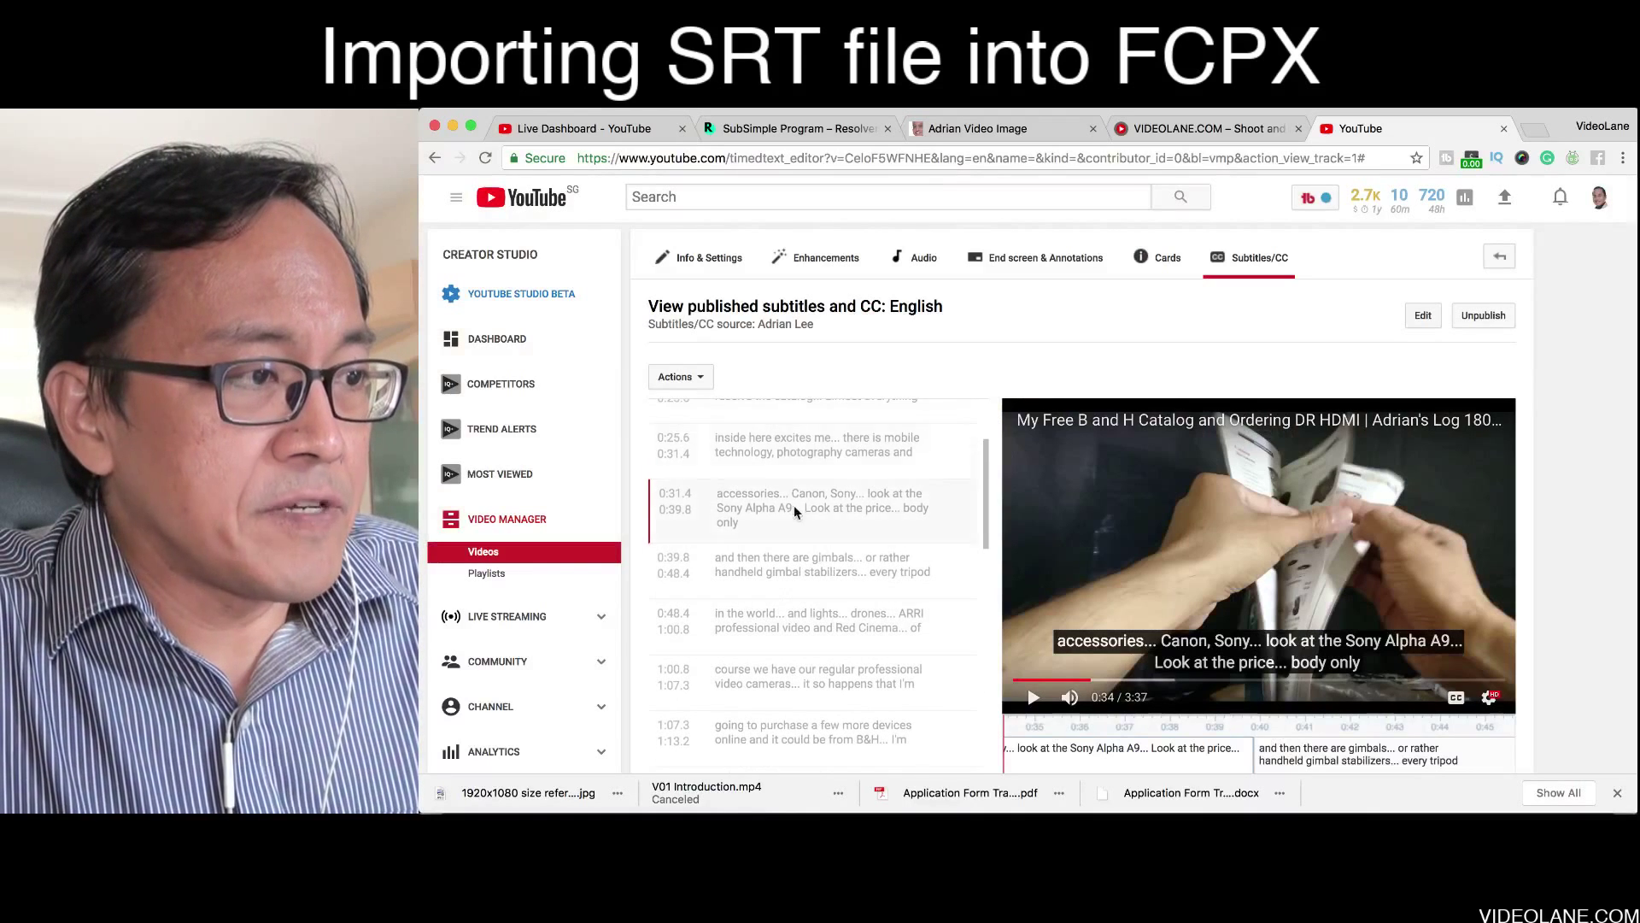
{"action": "left_click", "coordinate": [699, 378]}
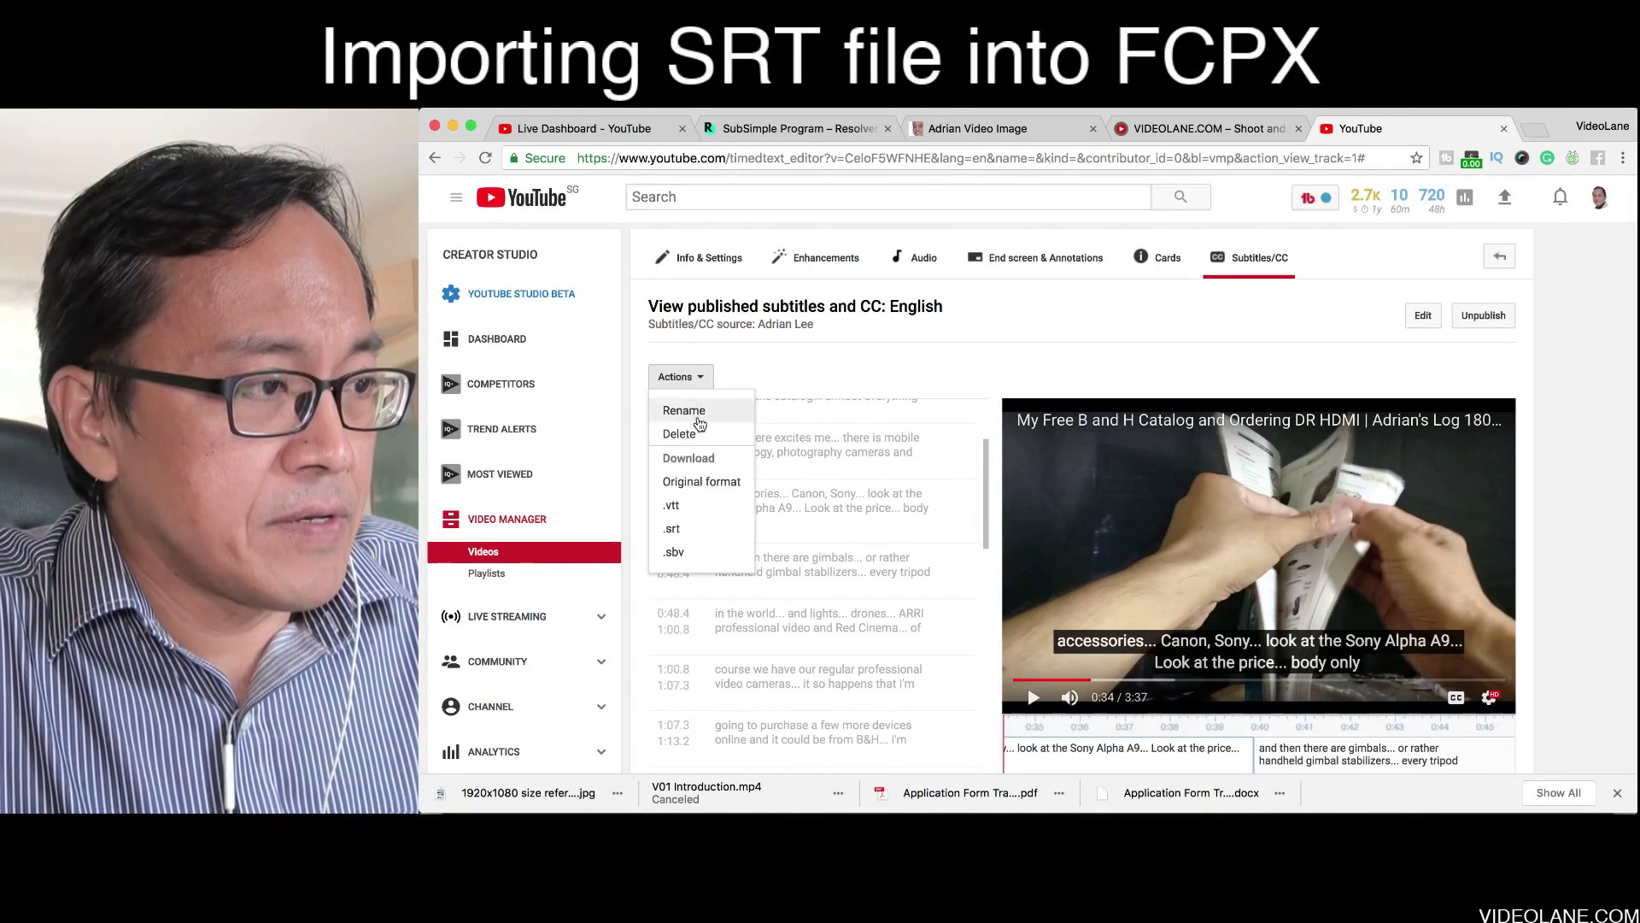
{"action": "left_click", "coordinate": [674, 529]}
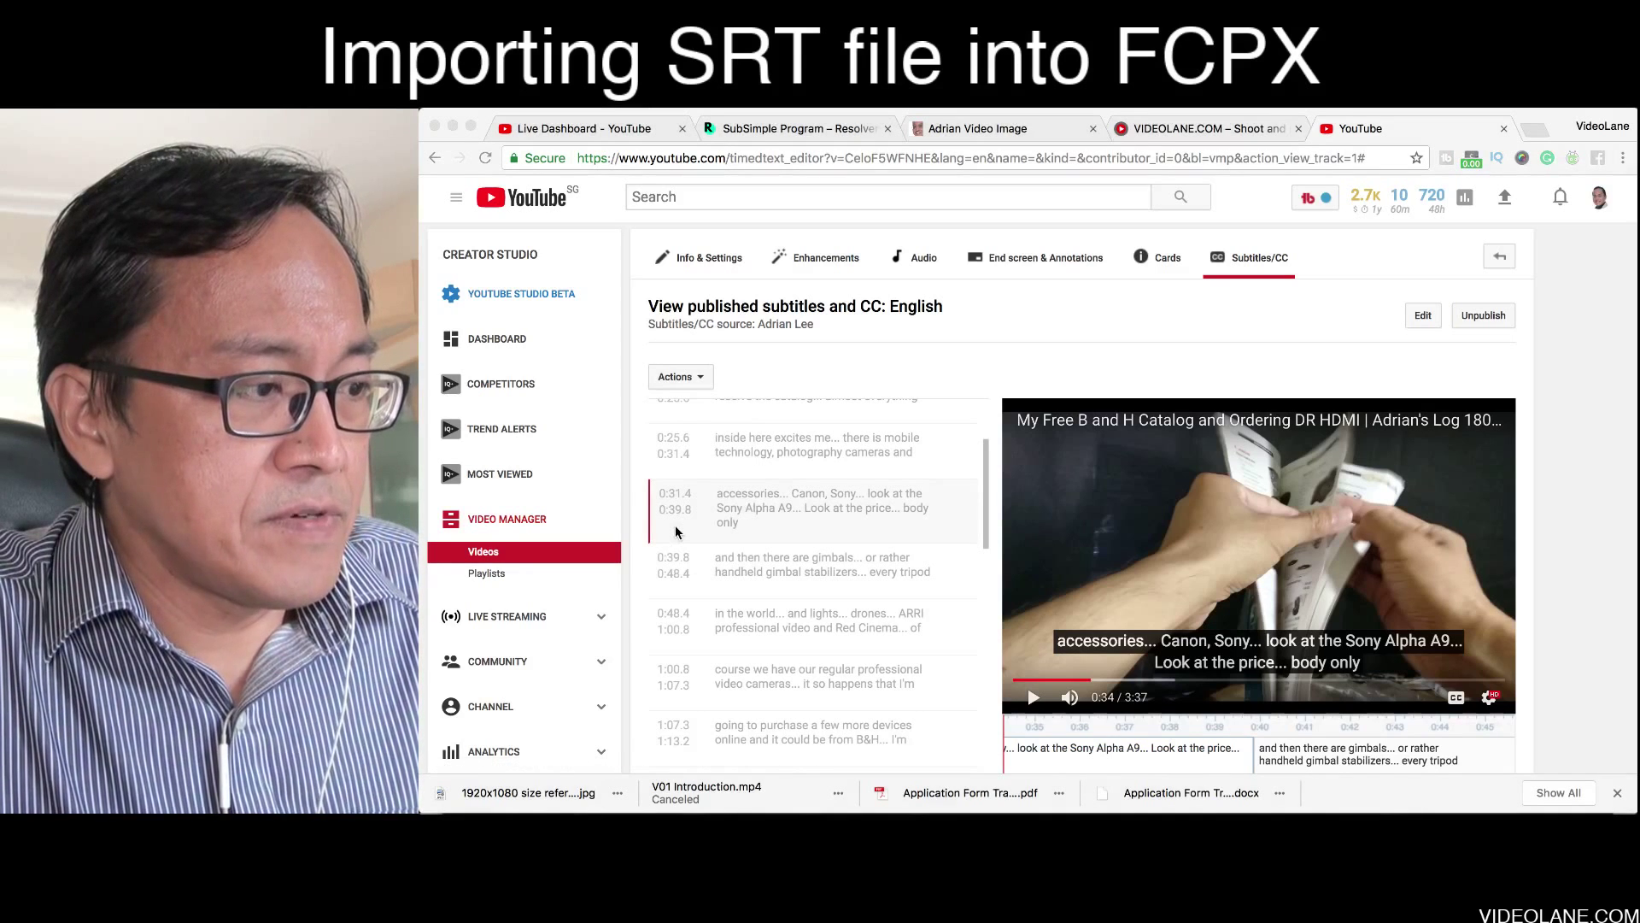
Step: Download the published subtitles as .srt again and show the downloaded file in its folder
{"action": "left_click", "coordinate": [700, 379]}
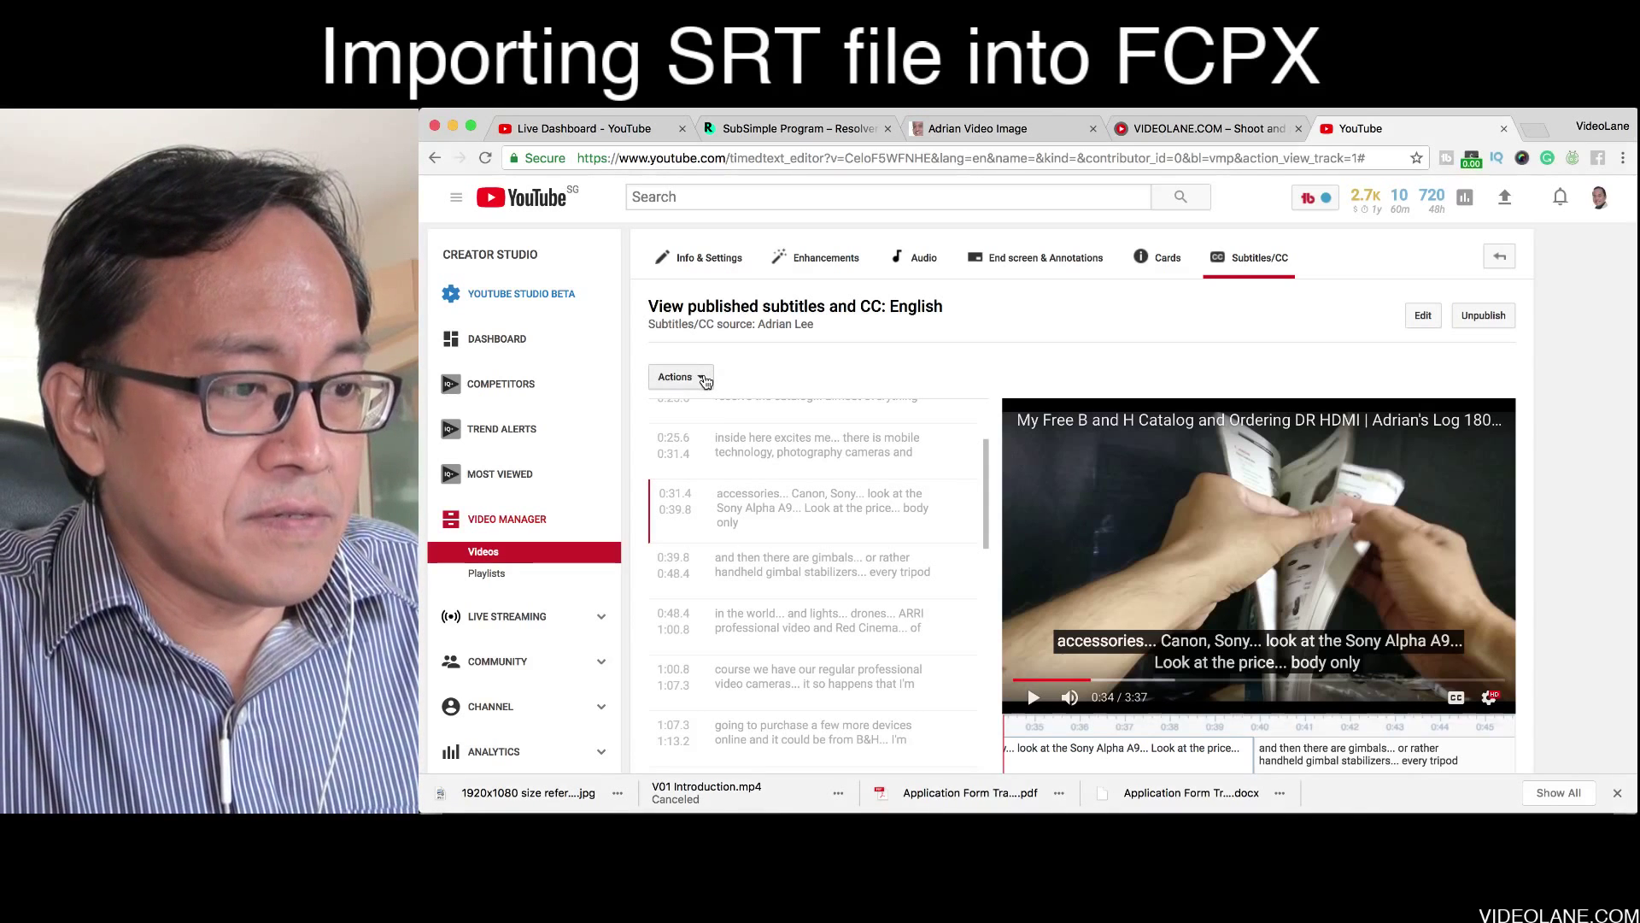
{"action": "left_click", "coordinate": [702, 379]}
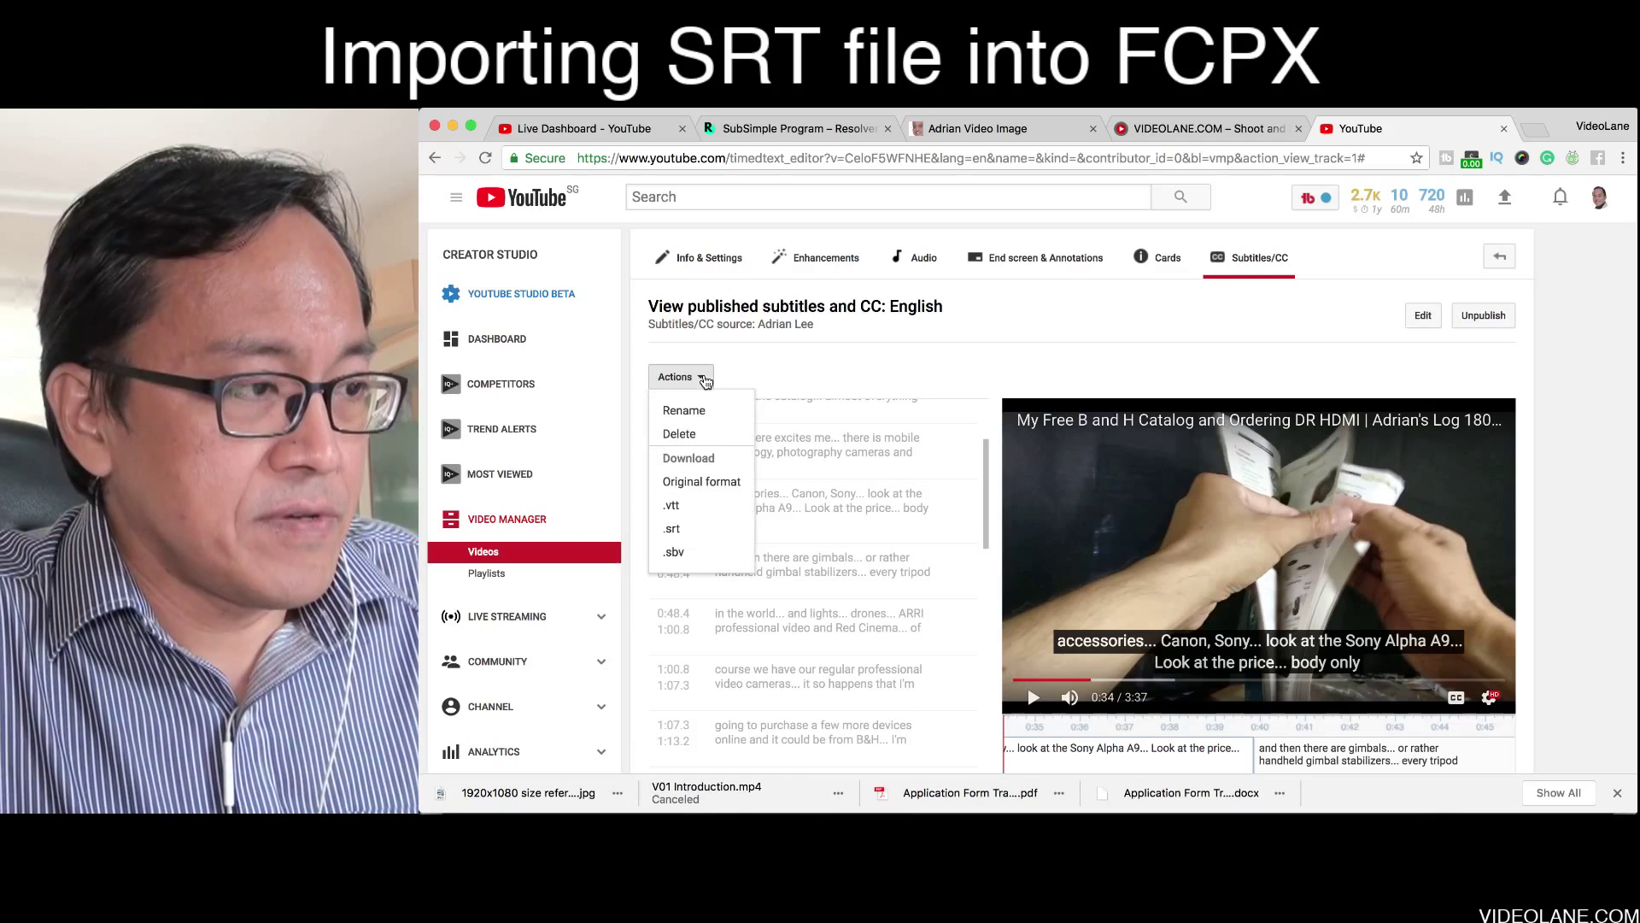
{"action": "left_click", "coordinate": [684, 530]}
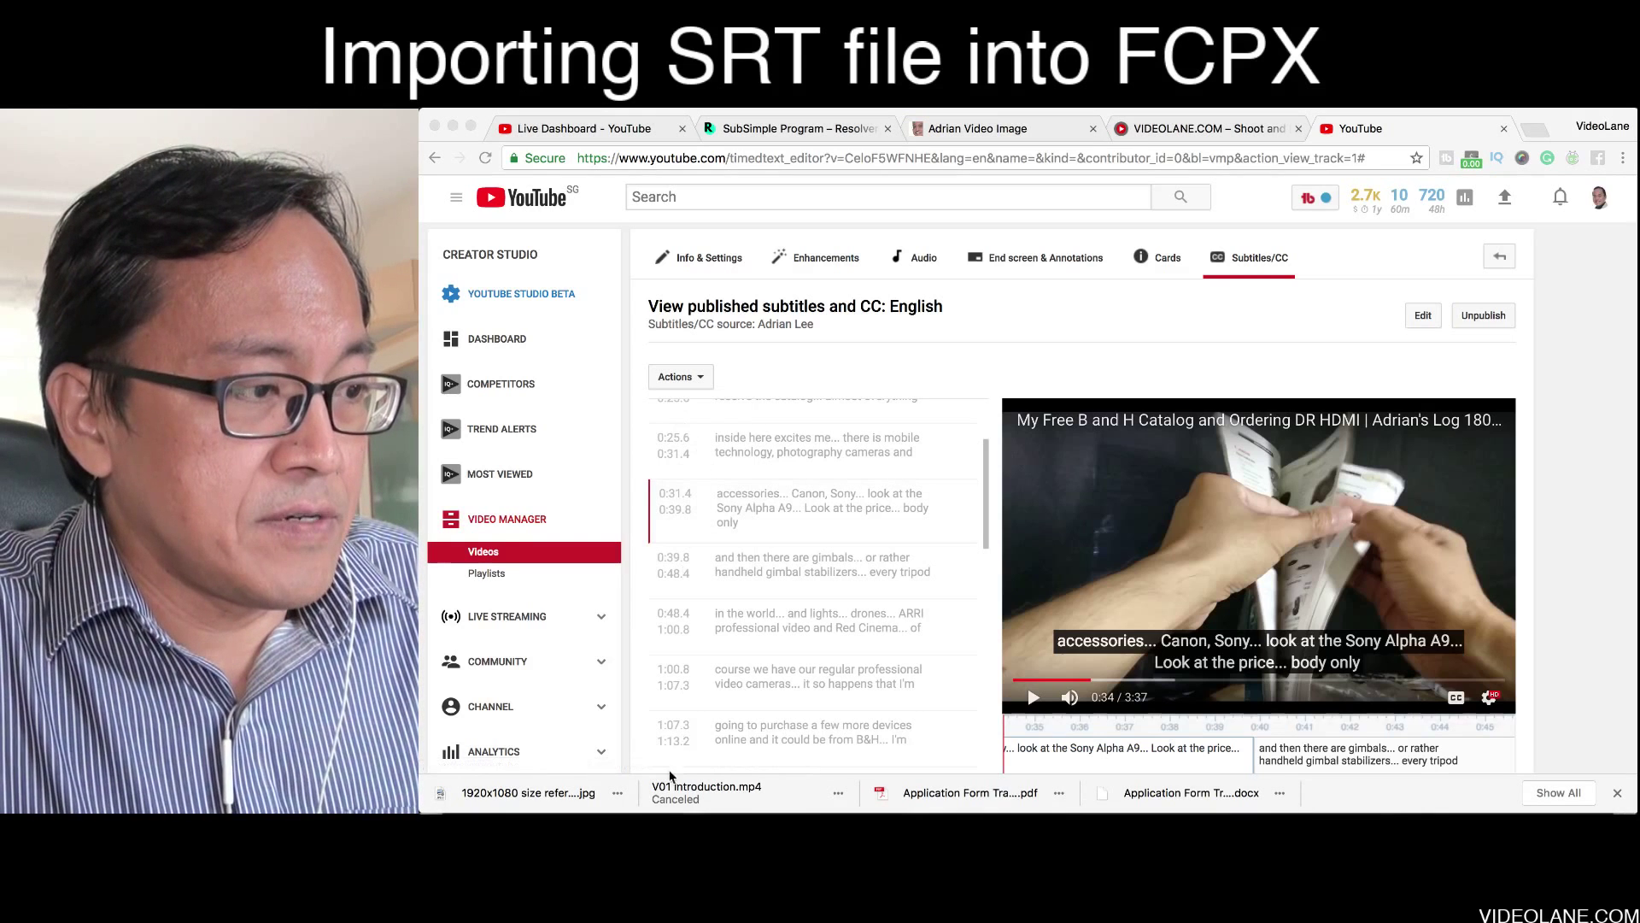
{"action": "left_click", "coordinate": [611, 795]}
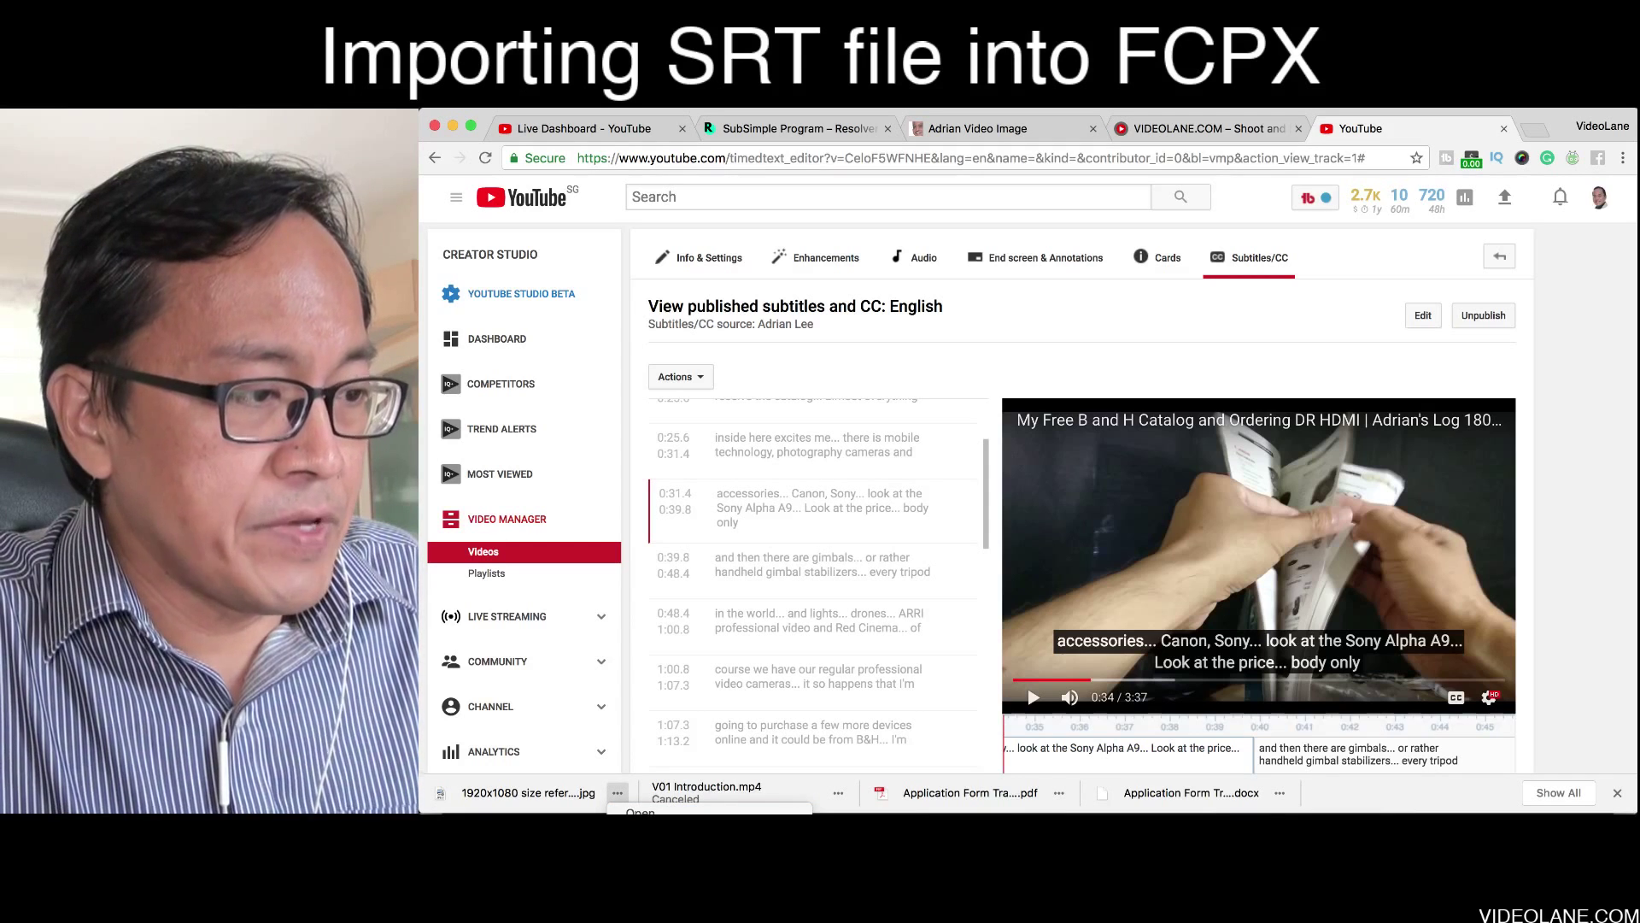
{"action": "left_click", "coordinate": [639, 810]}
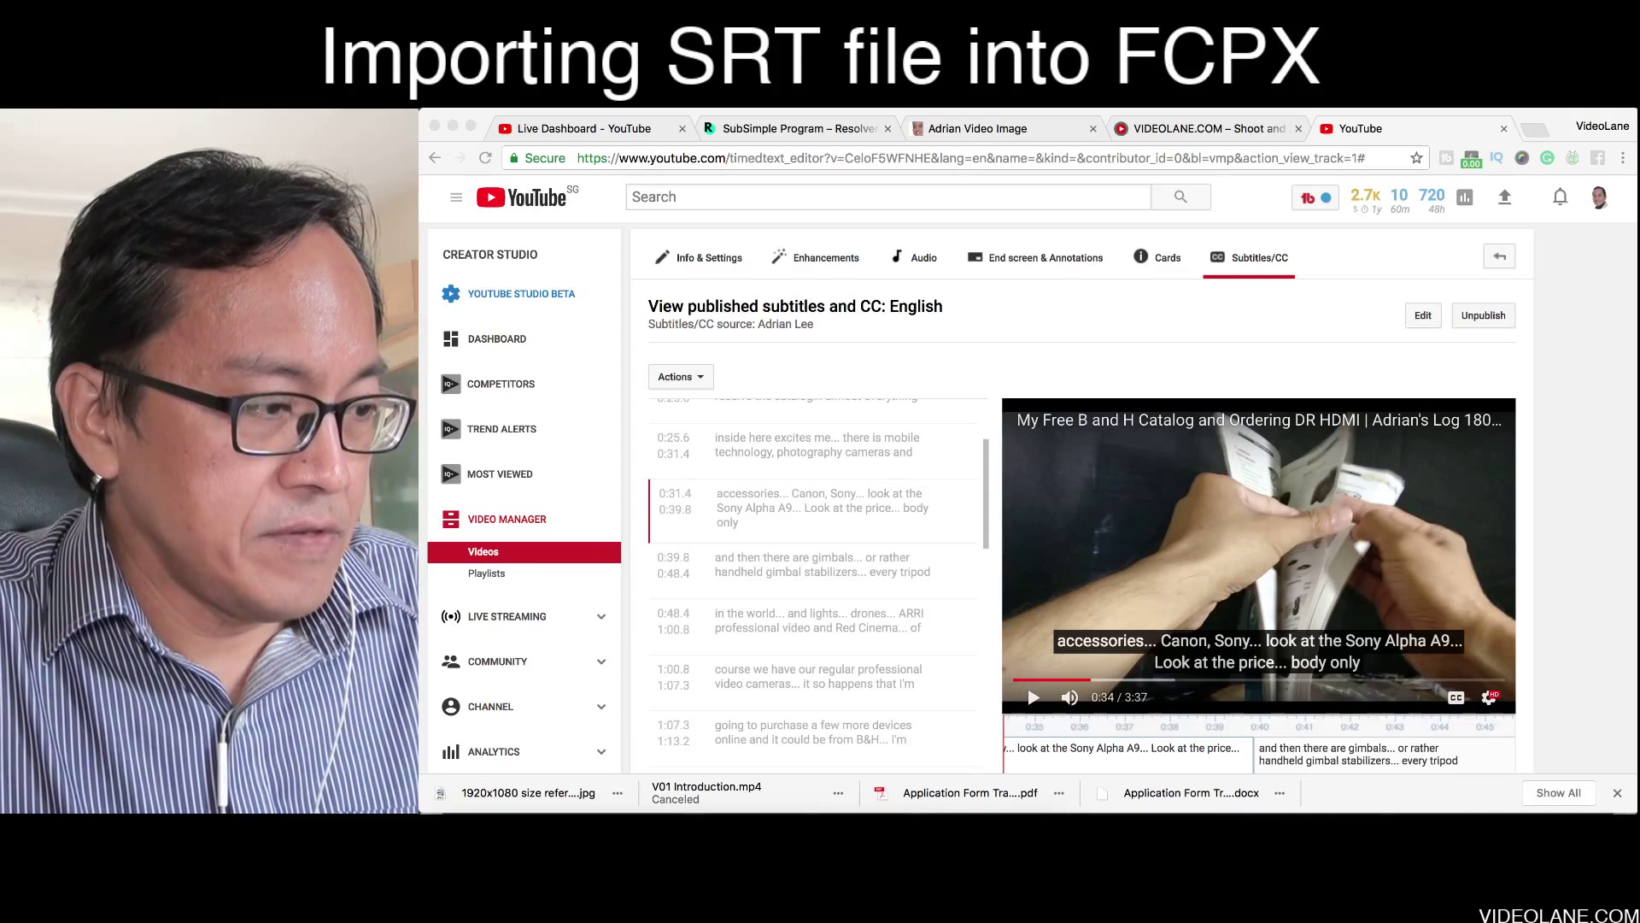
Step: Confirm the 3 KB captions (1).srt is in Downloads, then move the Finder window aside
{"action": "key", "text": "super+alt+l"}
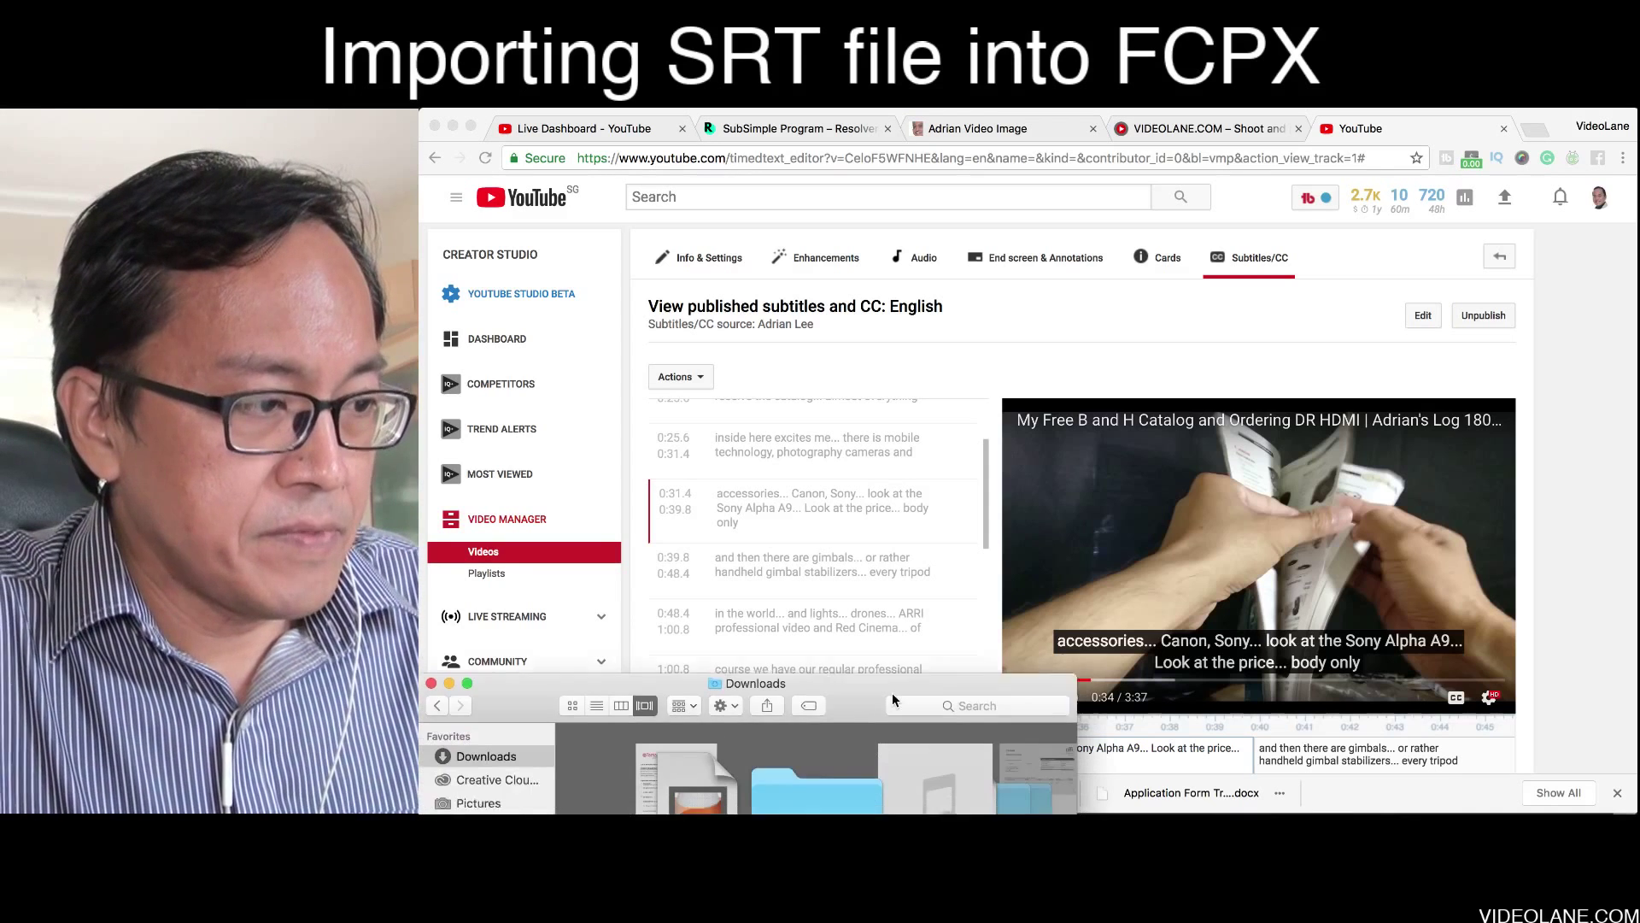
{"action": "left_click_drag", "start_coordinate": [900, 582], "coordinate": [909, 540]}
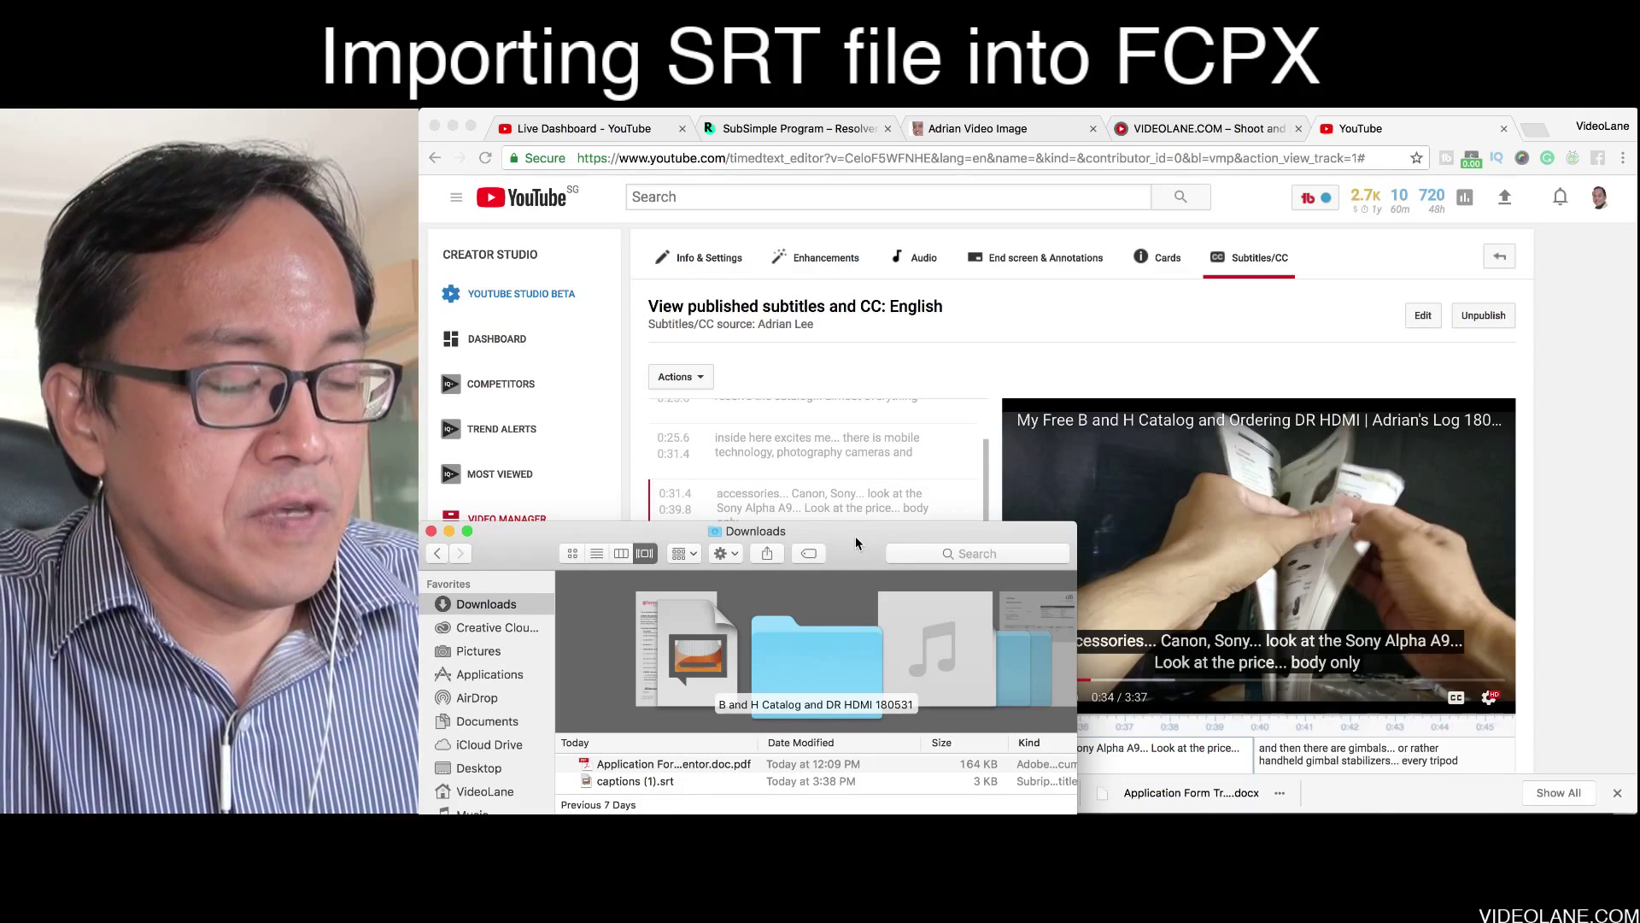
{"action": "left_click_drag", "start_coordinate": [858, 532], "coordinate": [880, 788]}
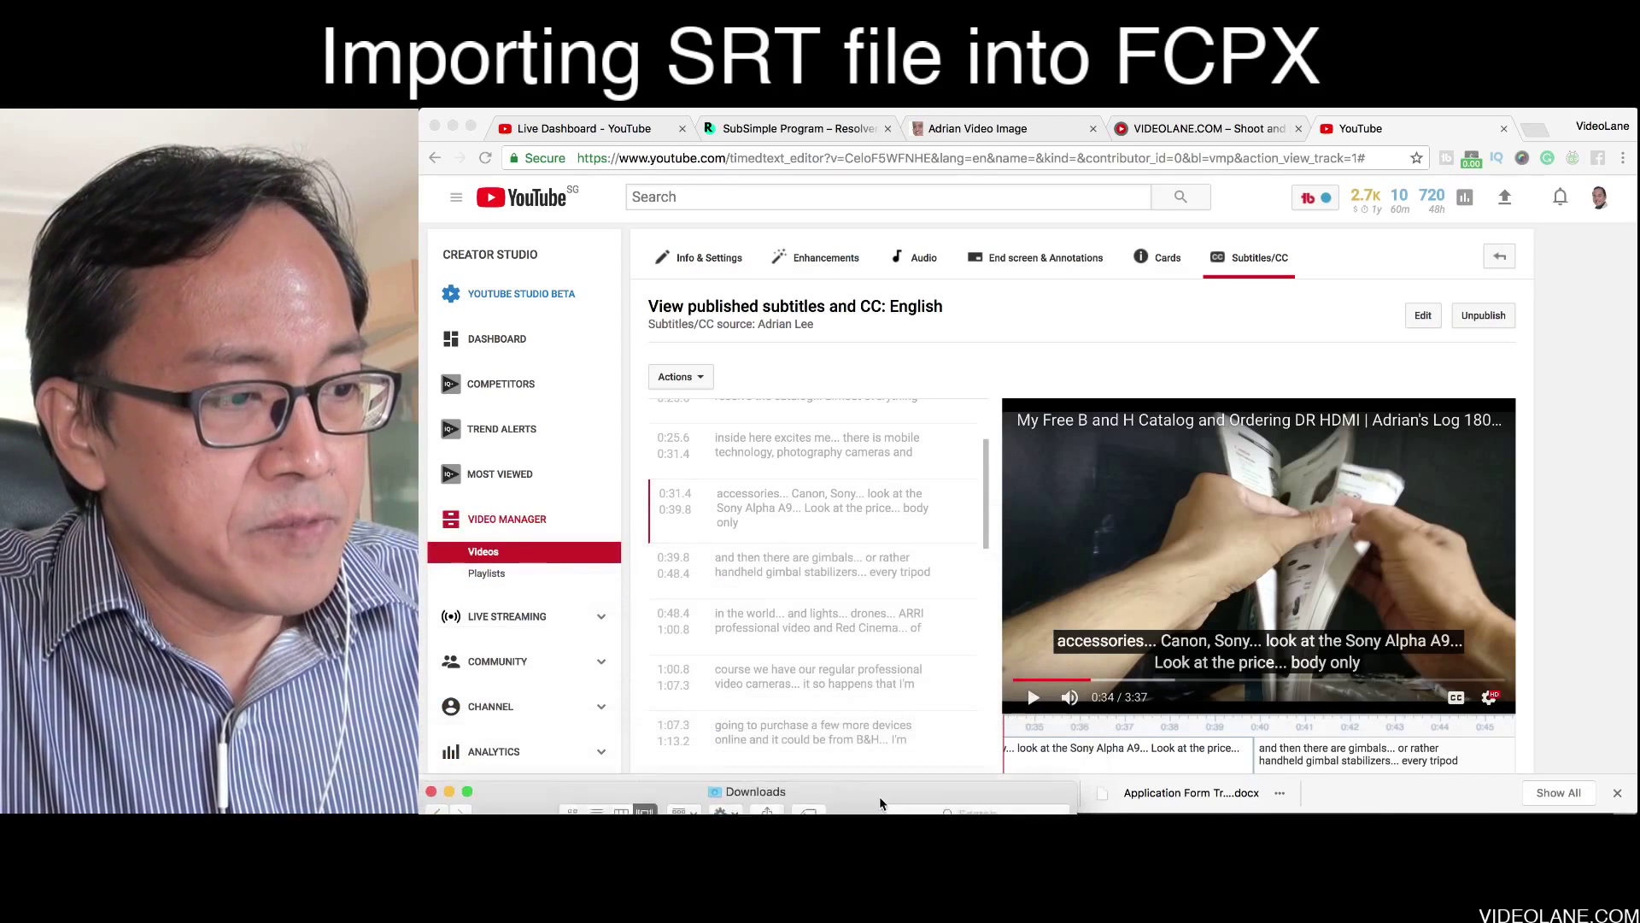
{"action": "left_click", "coordinate": [995, 598]}
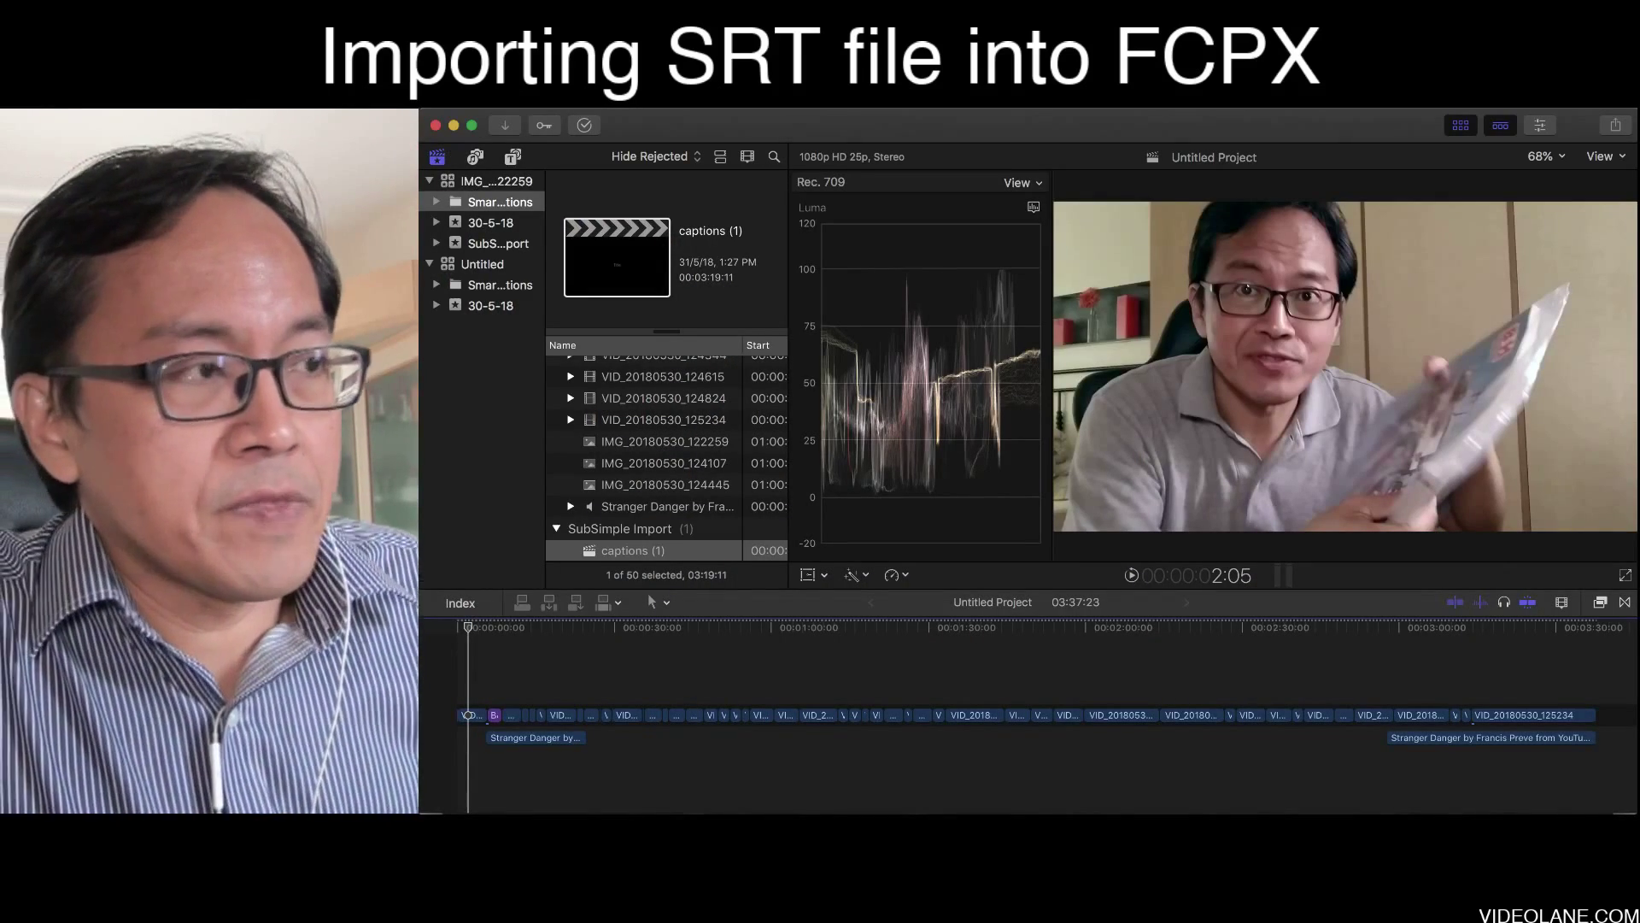
Step: Look over the File > Import choices (Media, XML, Captions), then dismiss the menu
{"action": "mouse_move", "coordinate": [615, 116]}
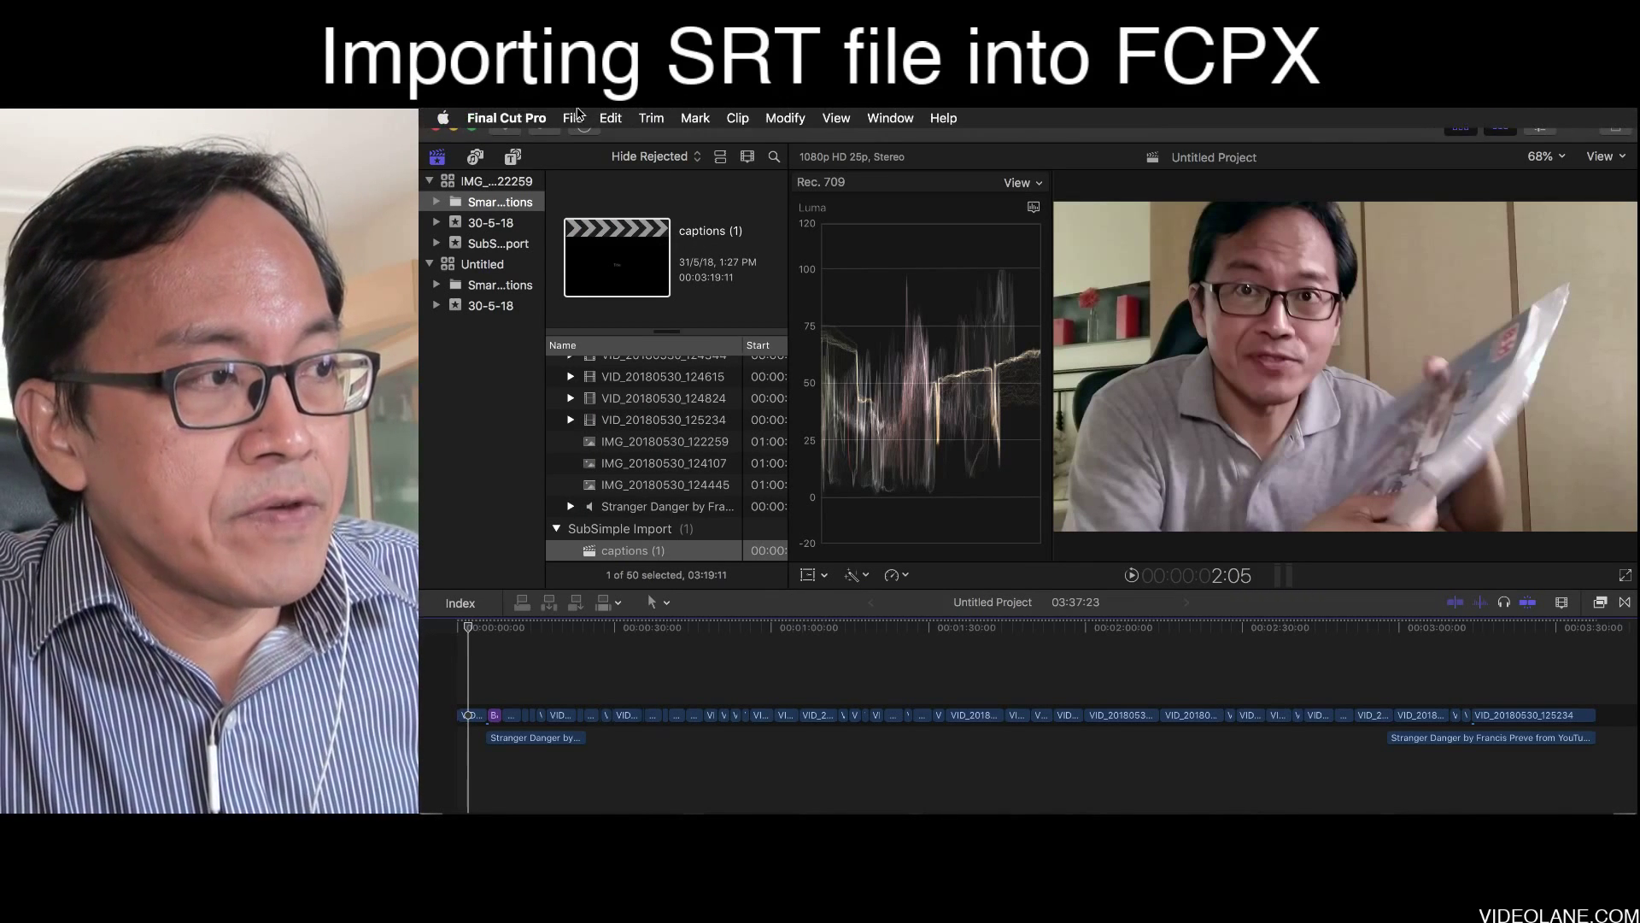
{"action": "left_click", "coordinate": [574, 120]}
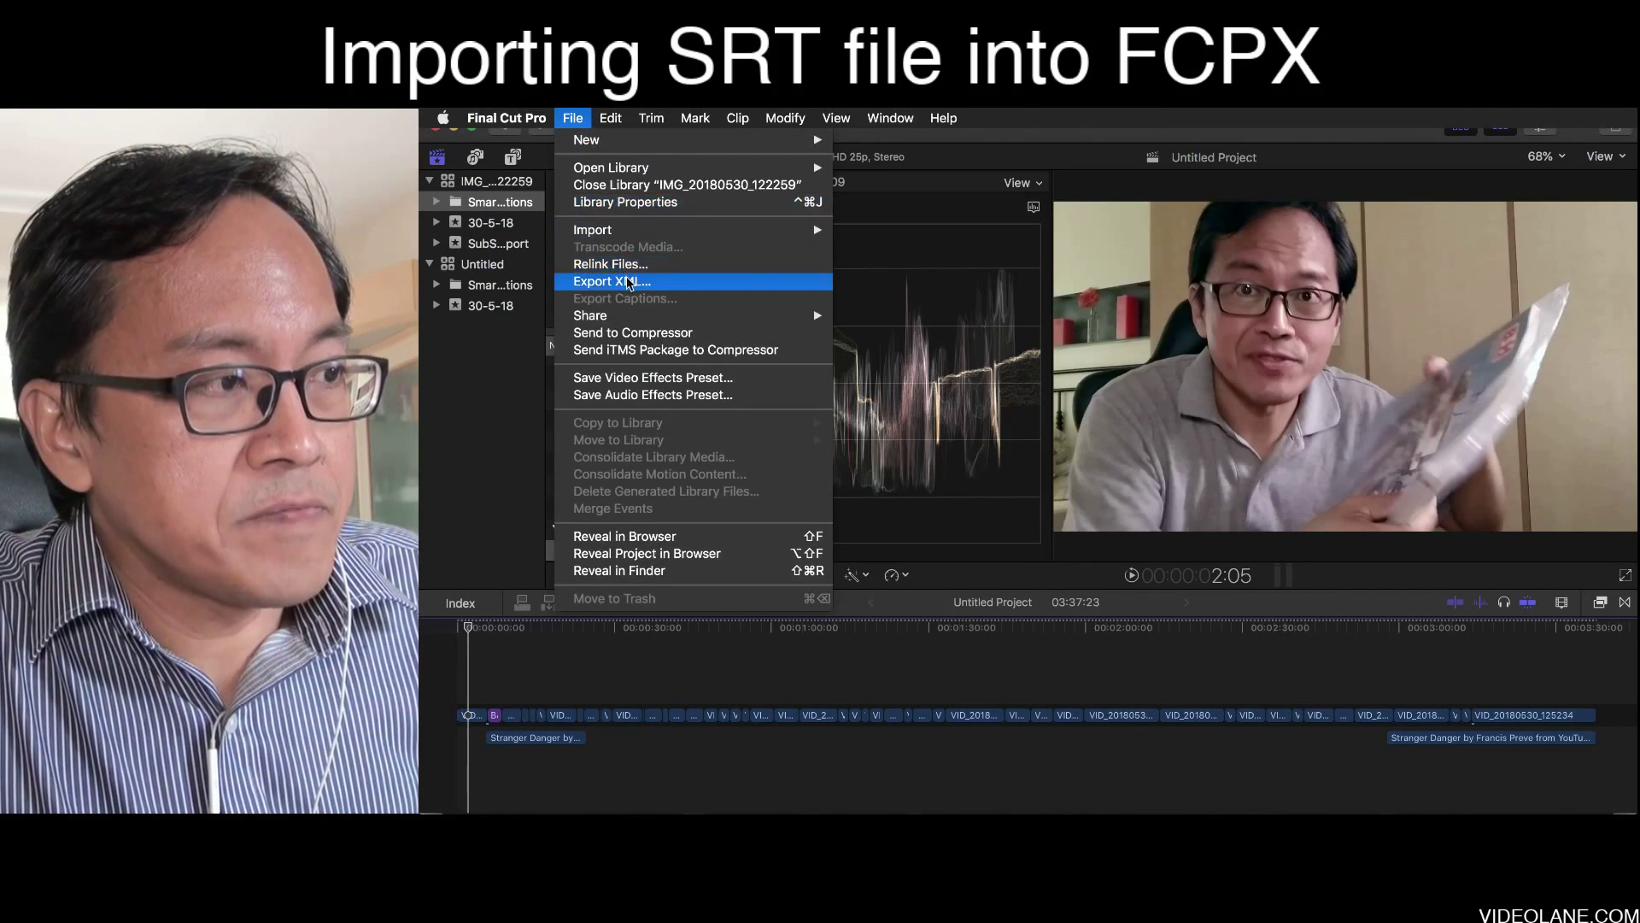
{"action": "mouse_move", "coordinate": [647, 232]}
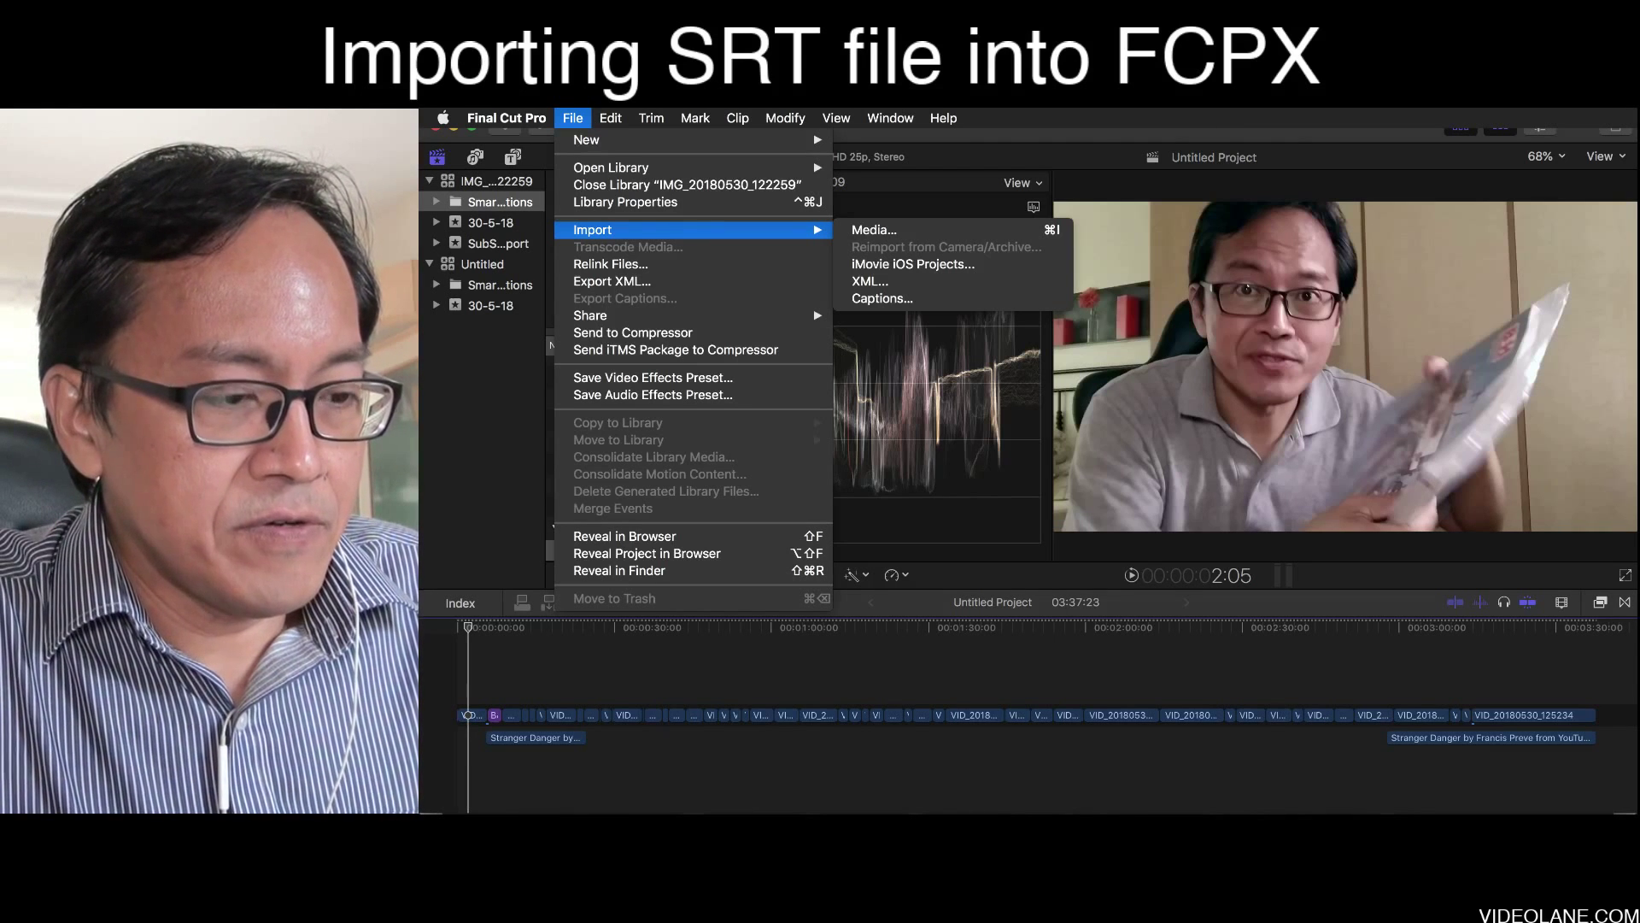
{"action": "key", "text": "Escape"}
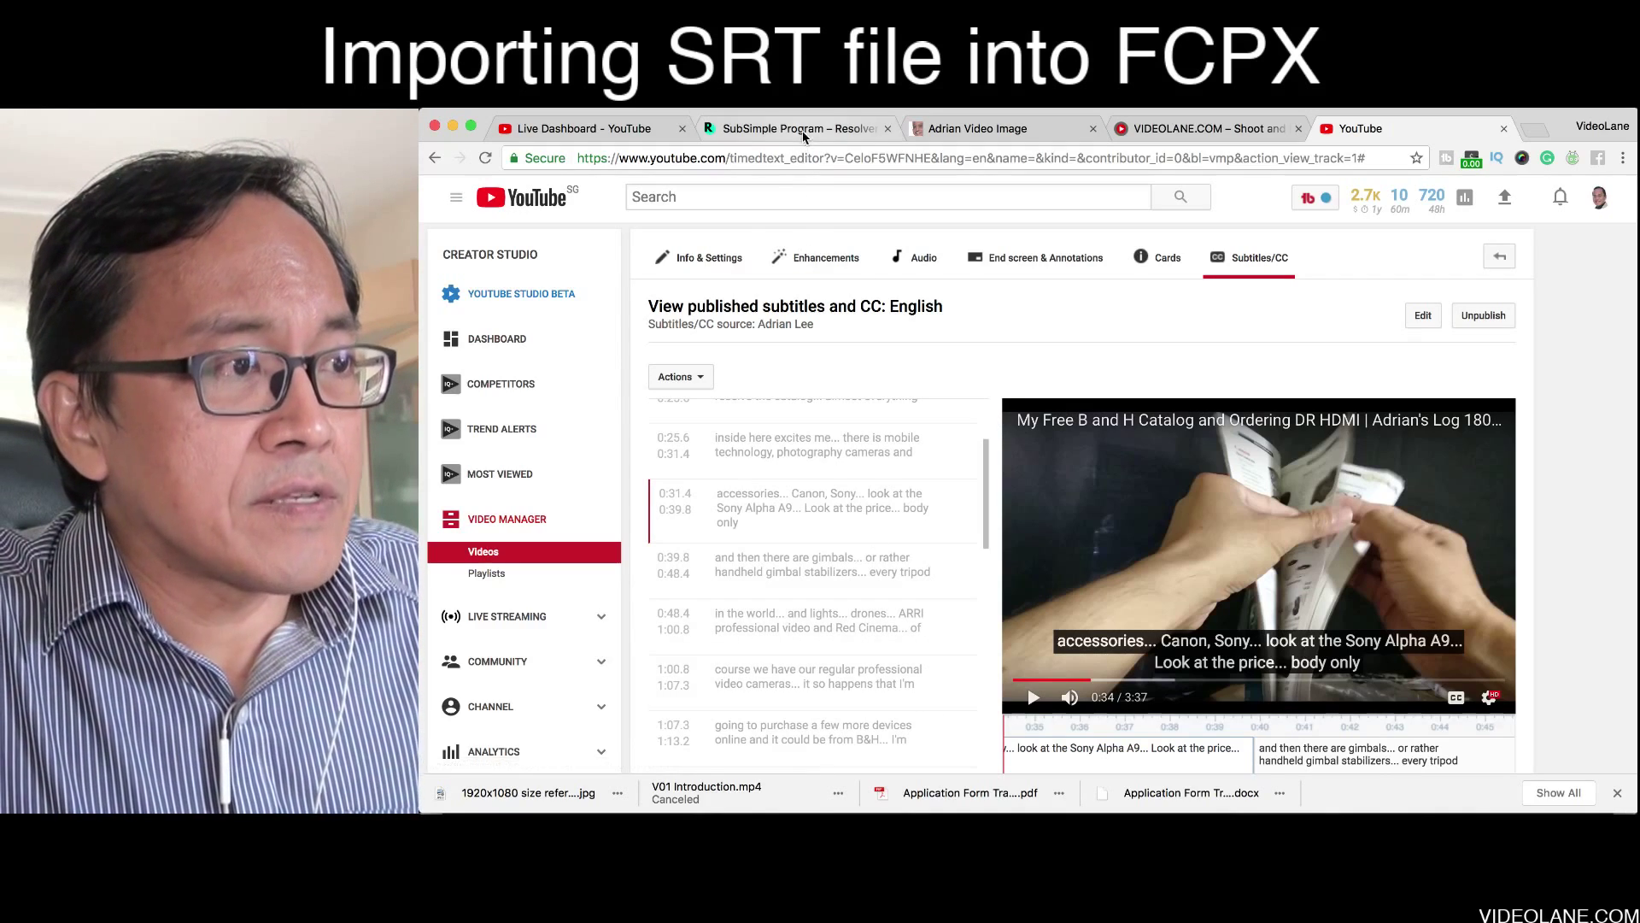
Step: Switch to the Resolver.tools SubSimple converter page and scroll through its options
{"action": "left_click", "coordinate": [804, 135]}
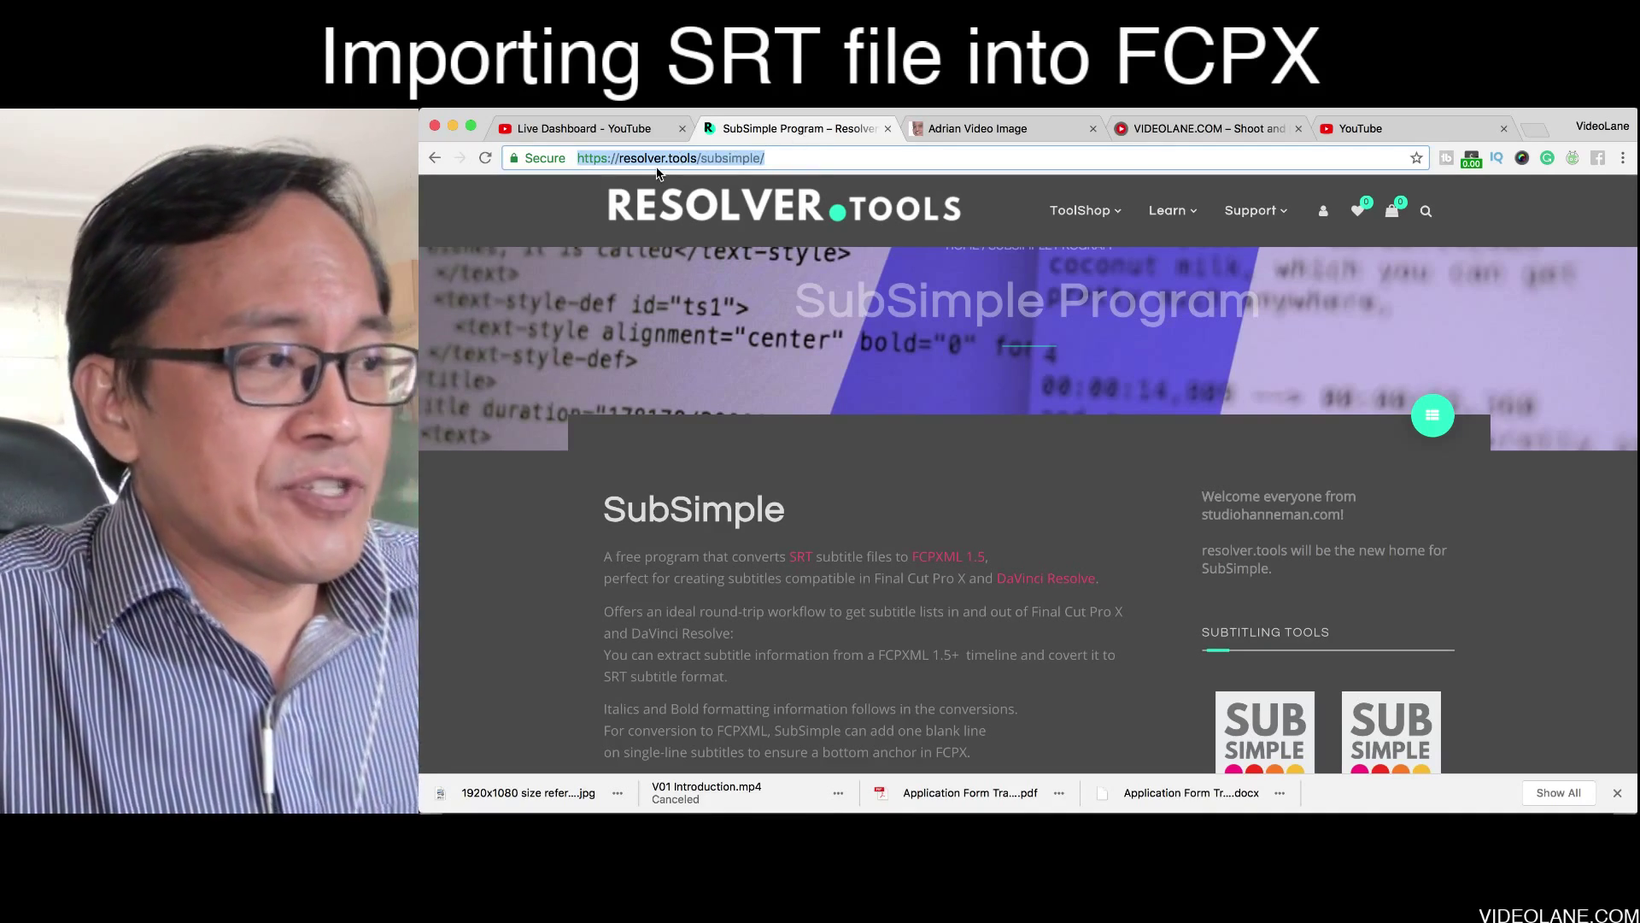
{"action": "left_click", "coordinate": [772, 154]}
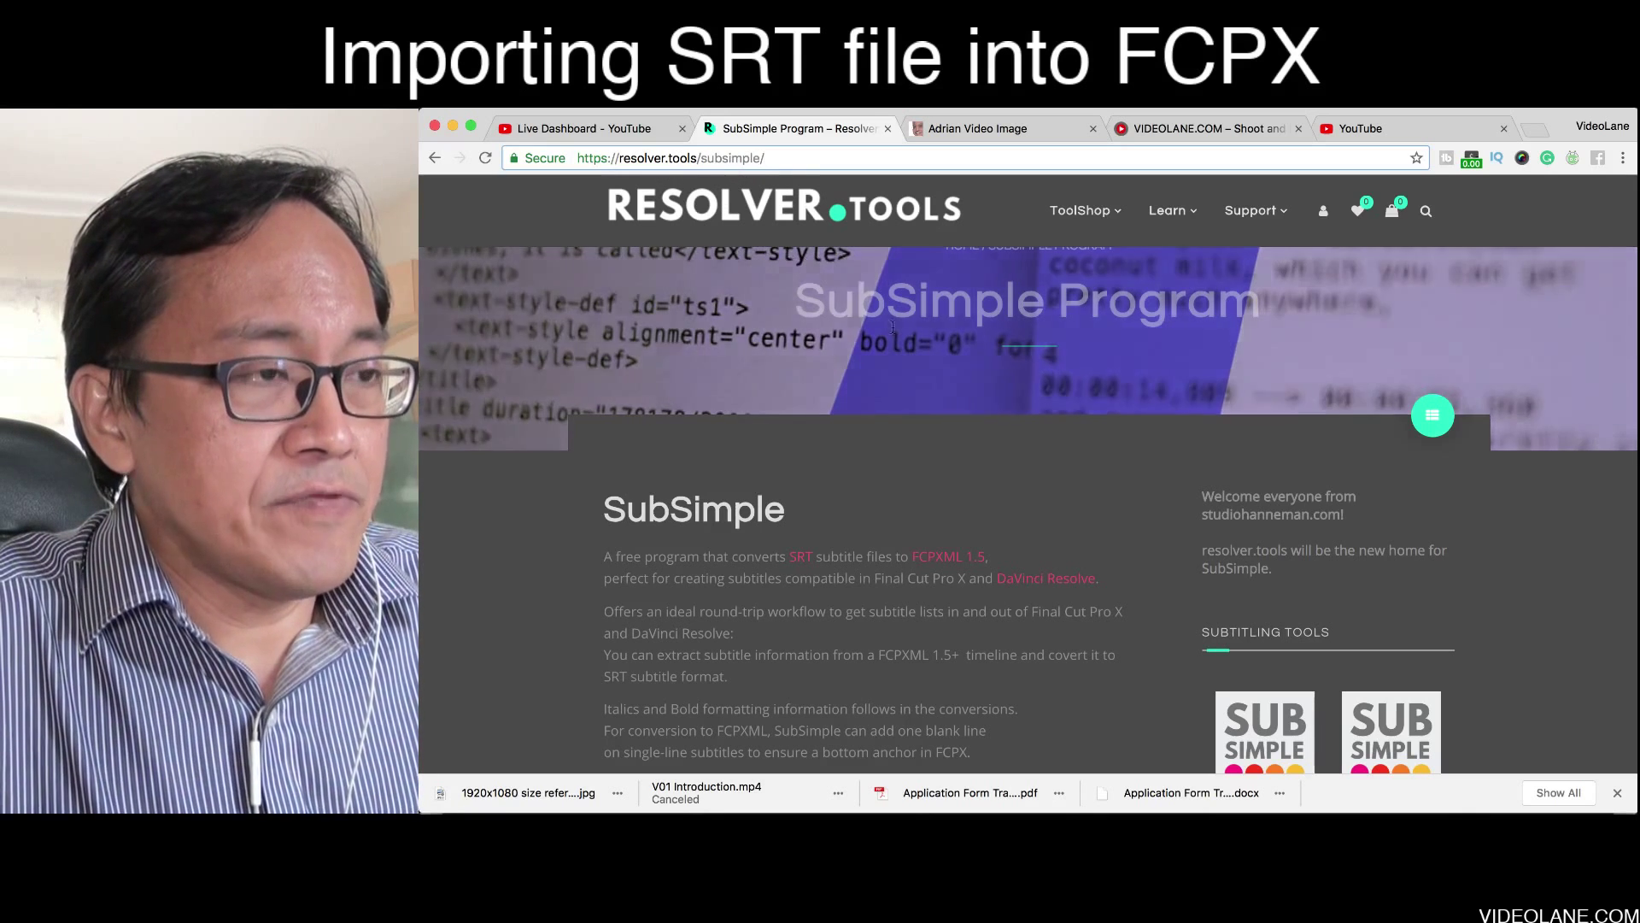
{"action": "scroll", "coordinate": [904, 555], "scroll_direction": "down", "scroll_amount": 1}
{"action": "scroll", "coordinate": [904, 556], "scroll_direction": "down", "scroll_amount": 5}
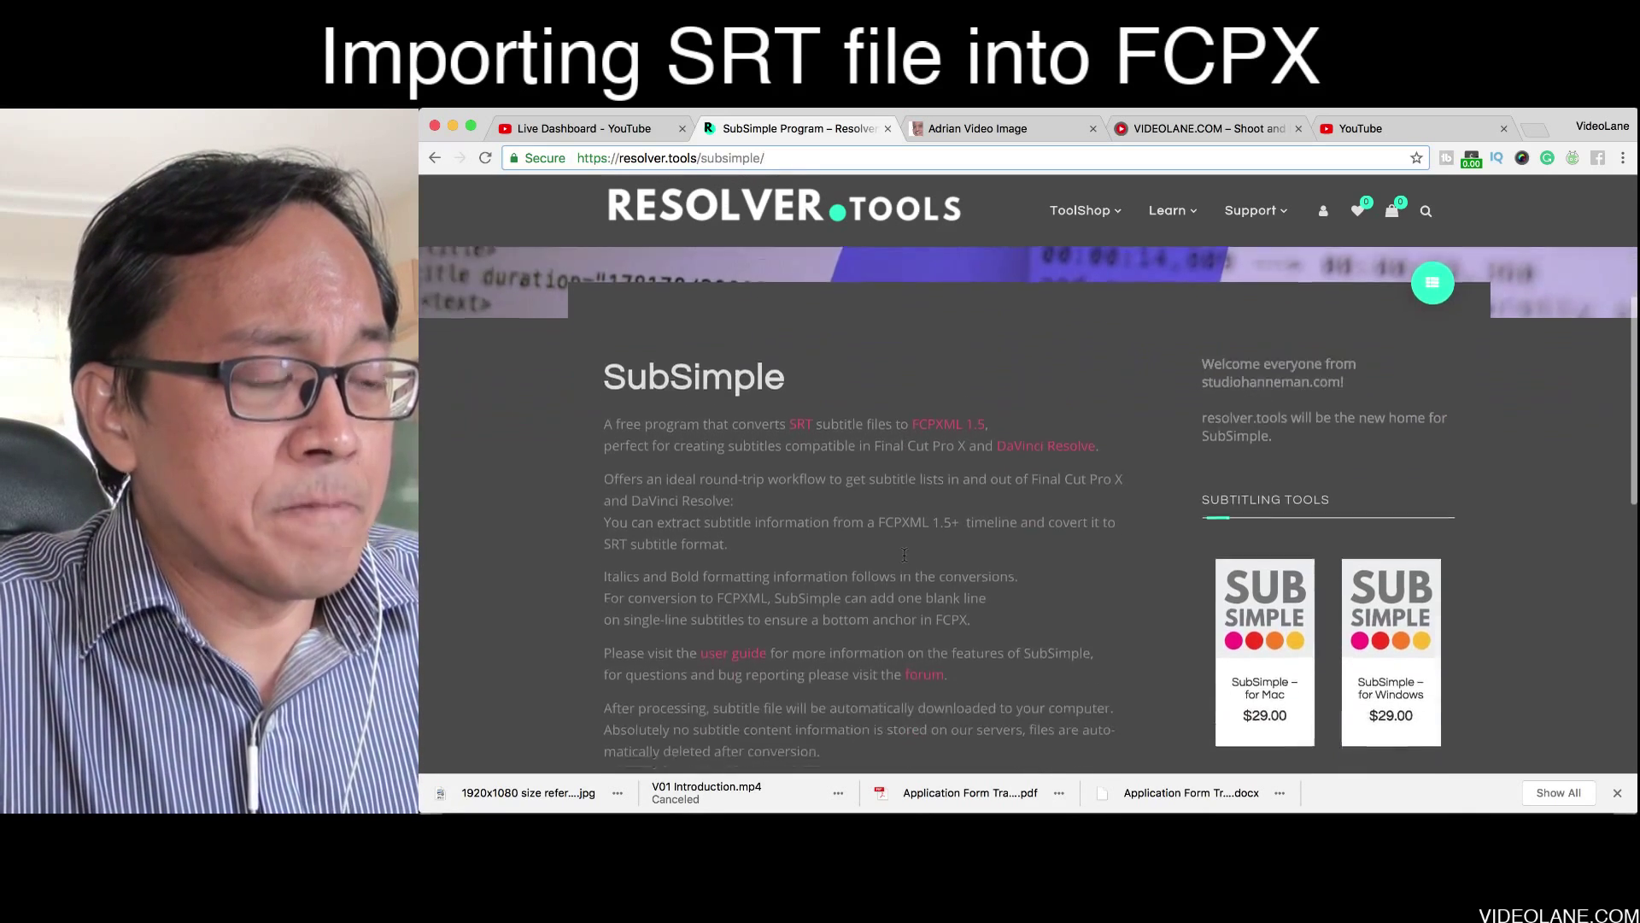
{"action": "scroll", "coordinate": [908, 561], "scroll_direction": "up", "scroll_amount": 1}
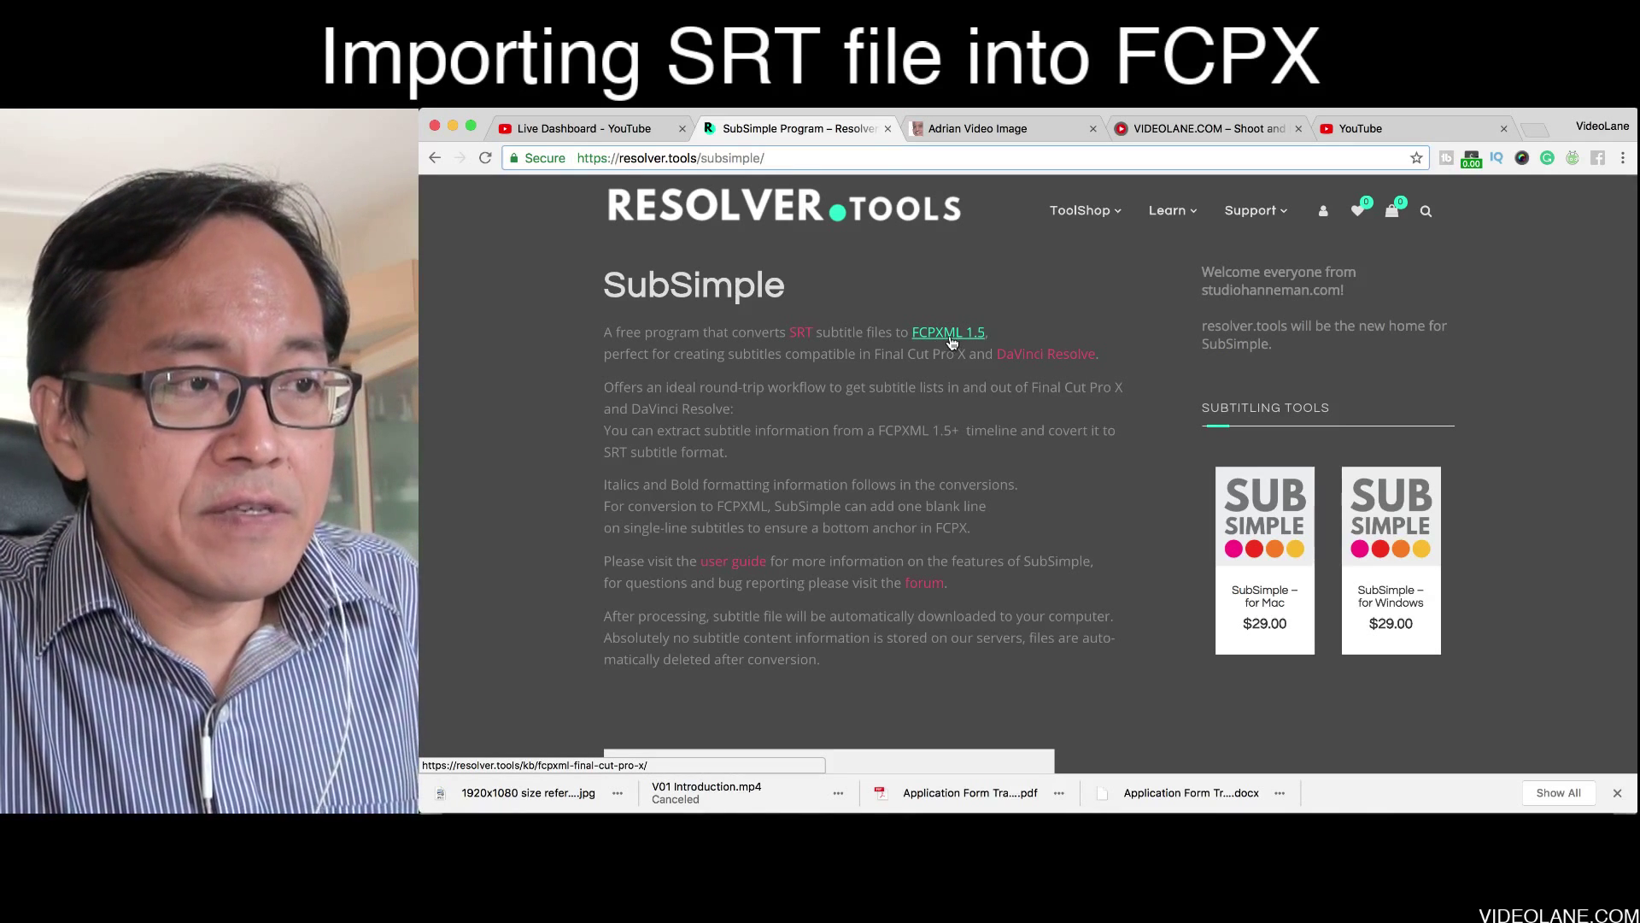
{"action": "scroll", "coordinate": [855, 385], "scroll_direction": "down", "scroll_amount": 3}
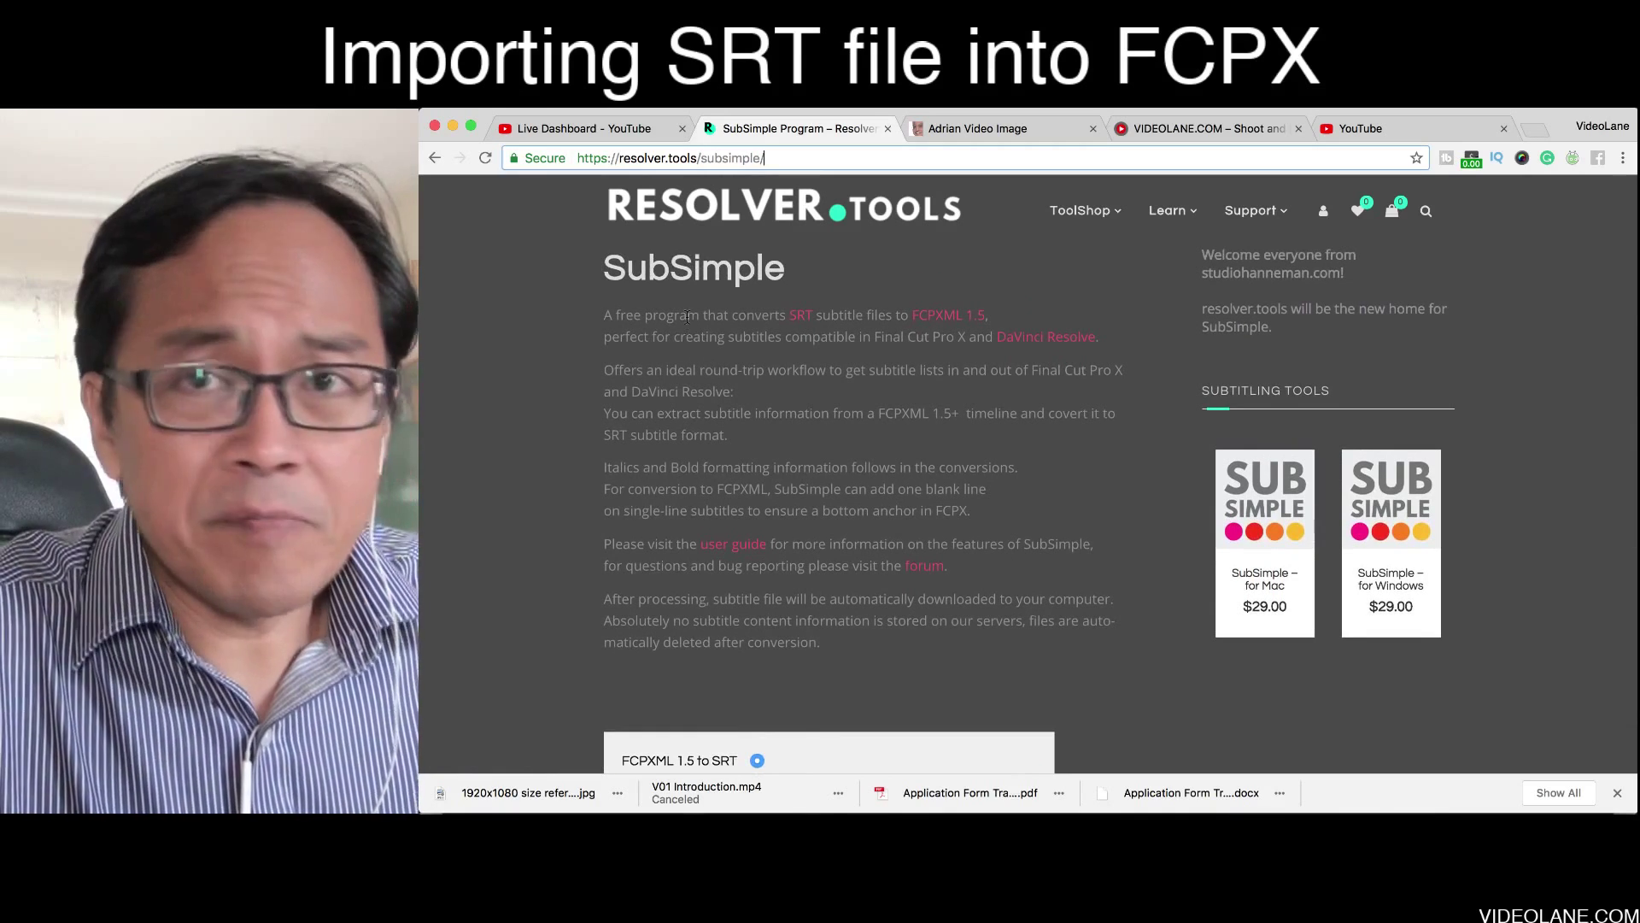
{"action": "scroll", "coordinate": [854, 560], "scroll_direction": "down", "scroll_amount": 5}
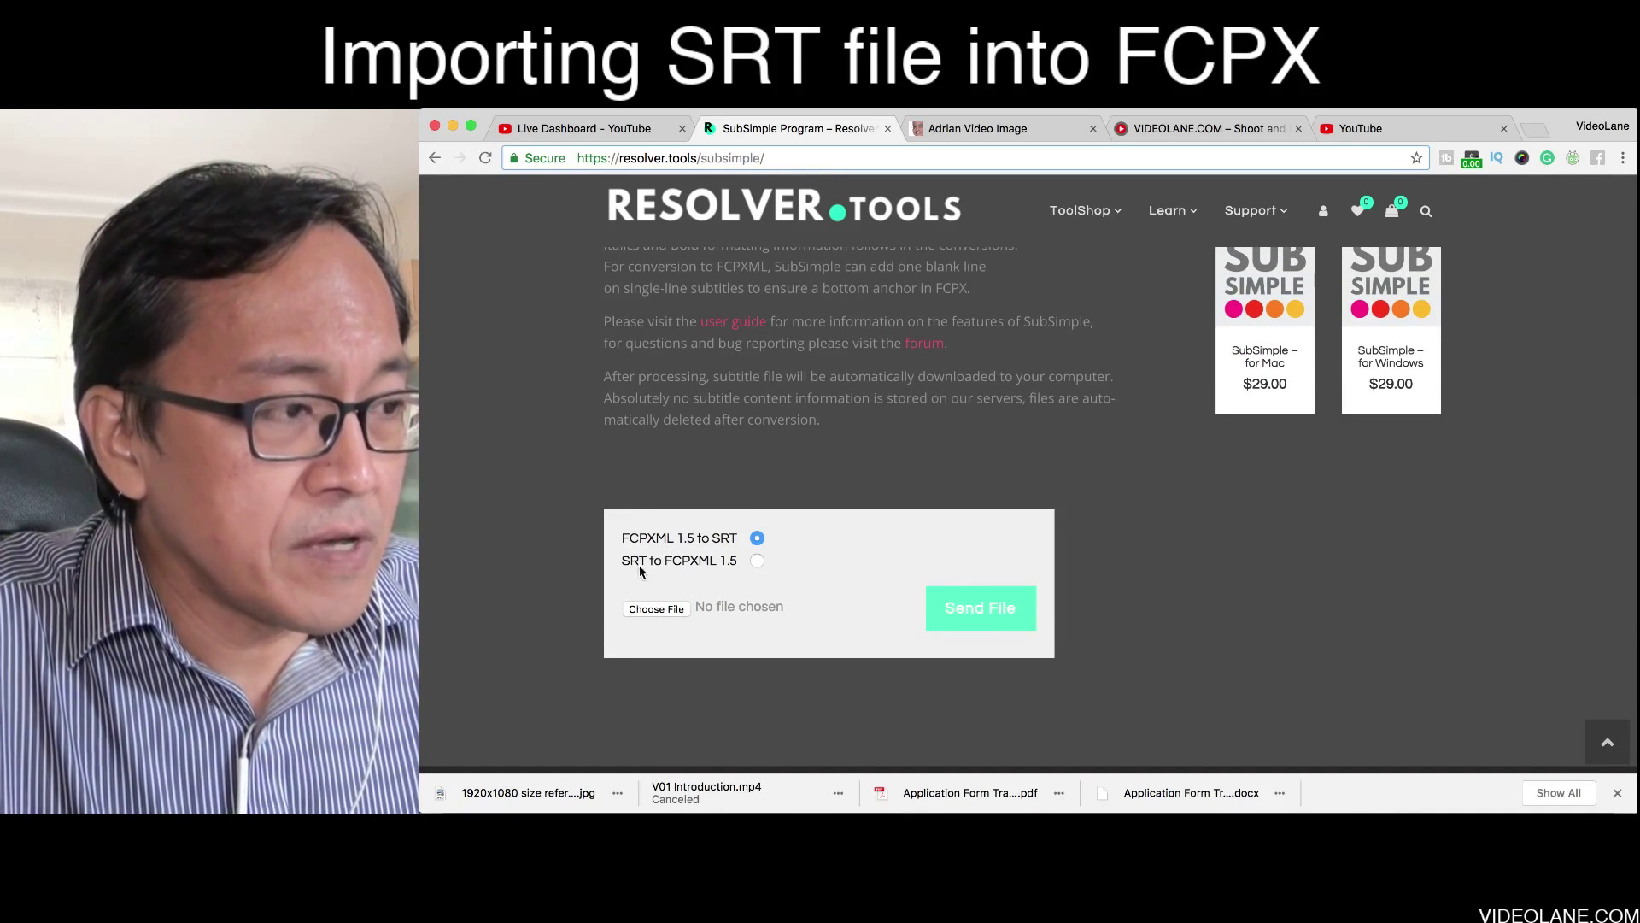
Step: Select SRT to FCPXML 1.5 conversion with the timecode set to 25 fps
{"action": "left_click", "coordinate": [755, 561]}
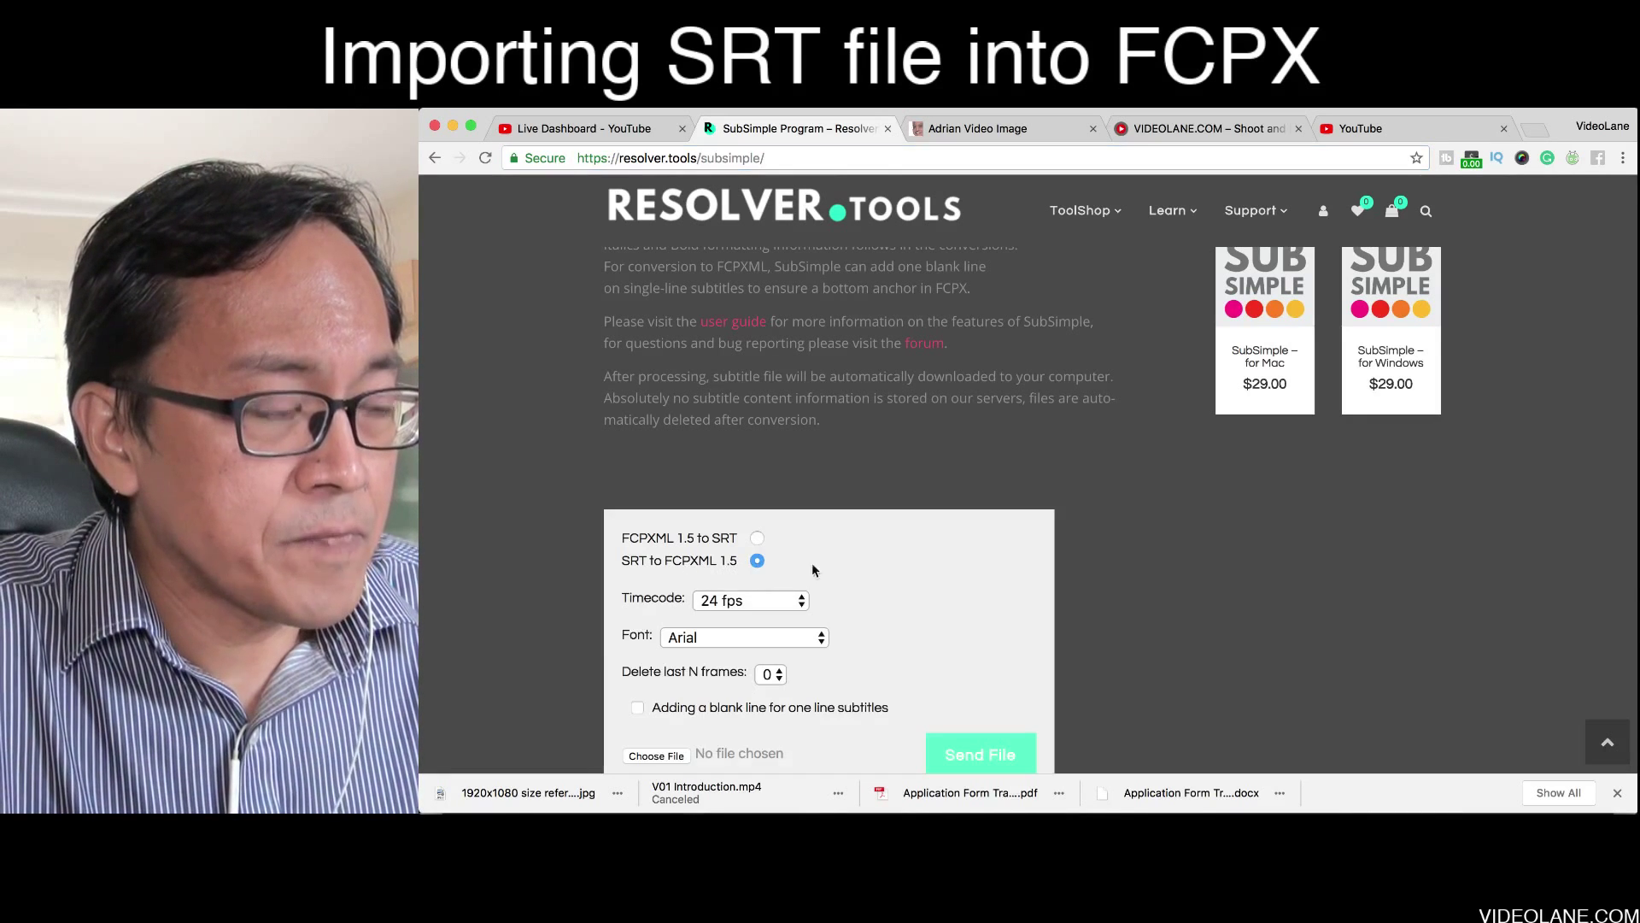
{"action": "scroll", "coordinate": [885, 608], "scroll_direction": "down", "scroll_amount": 1}
{"action": "left_click", "coordinate": [740, 514]}
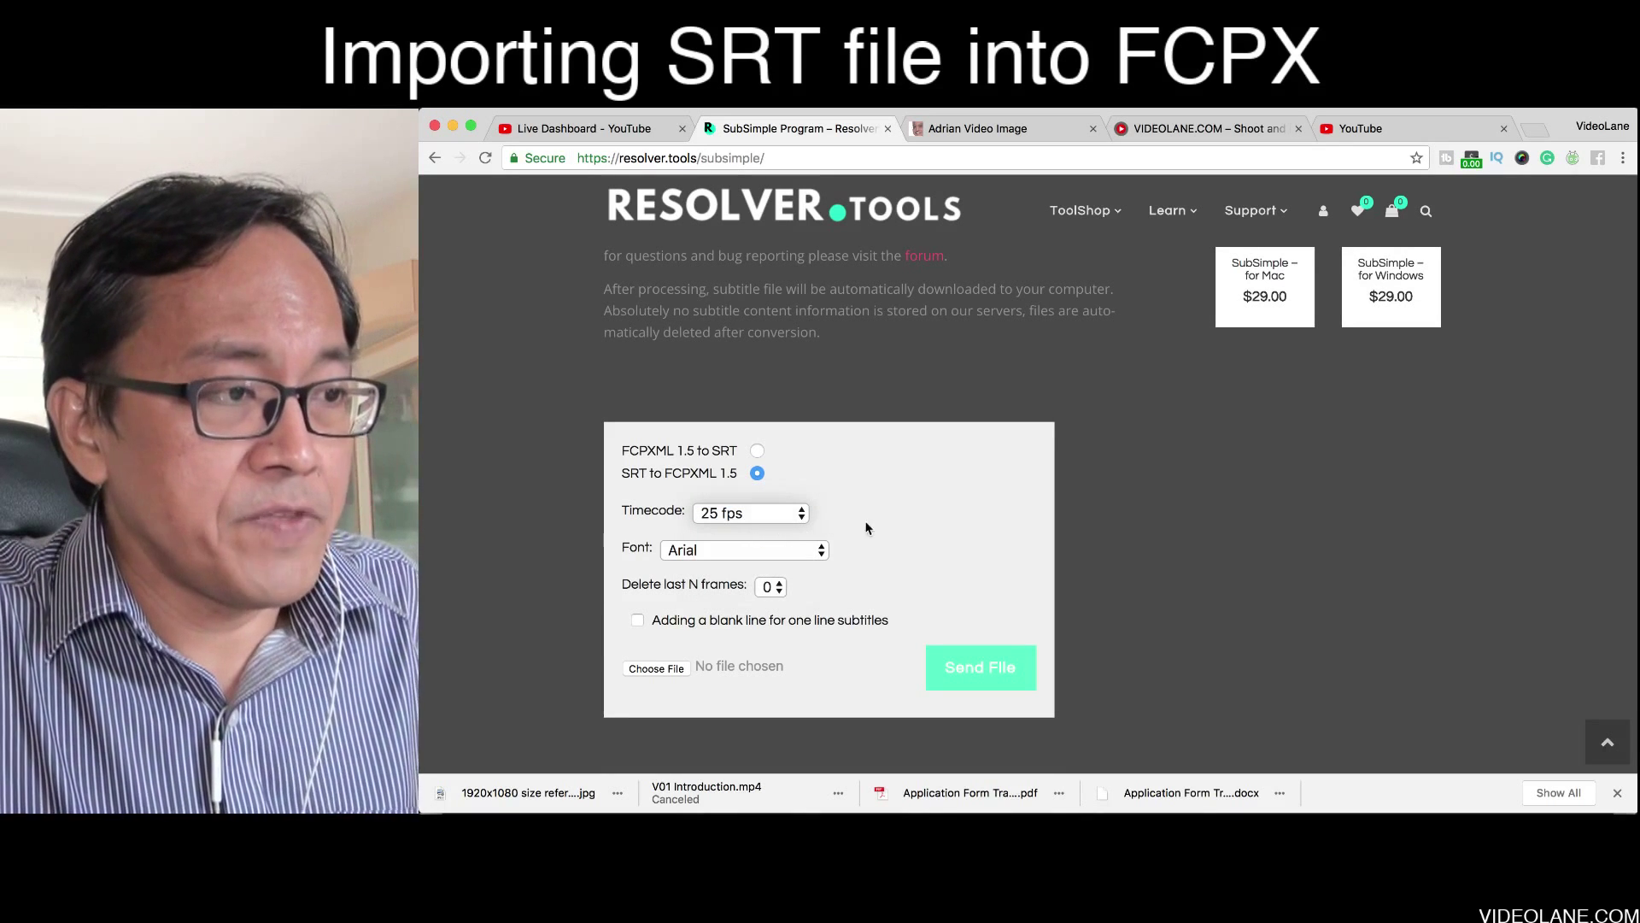
{"action": "left_click", "coordinate": [786, 516]}
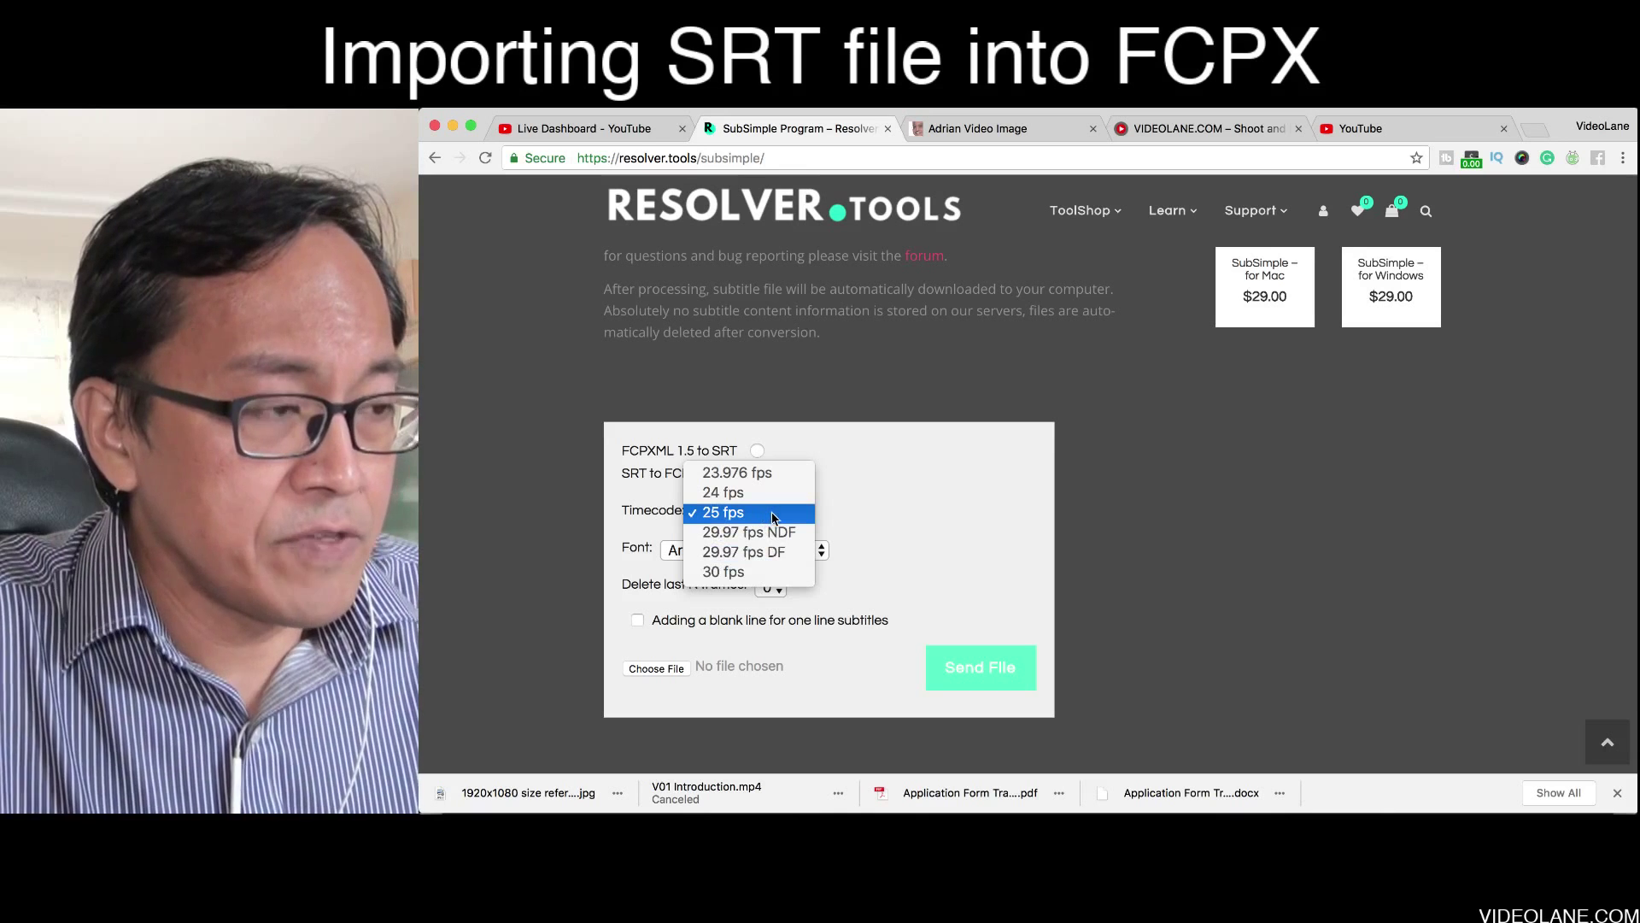
{"action": "left_click", "coordinate": [775, 513]}
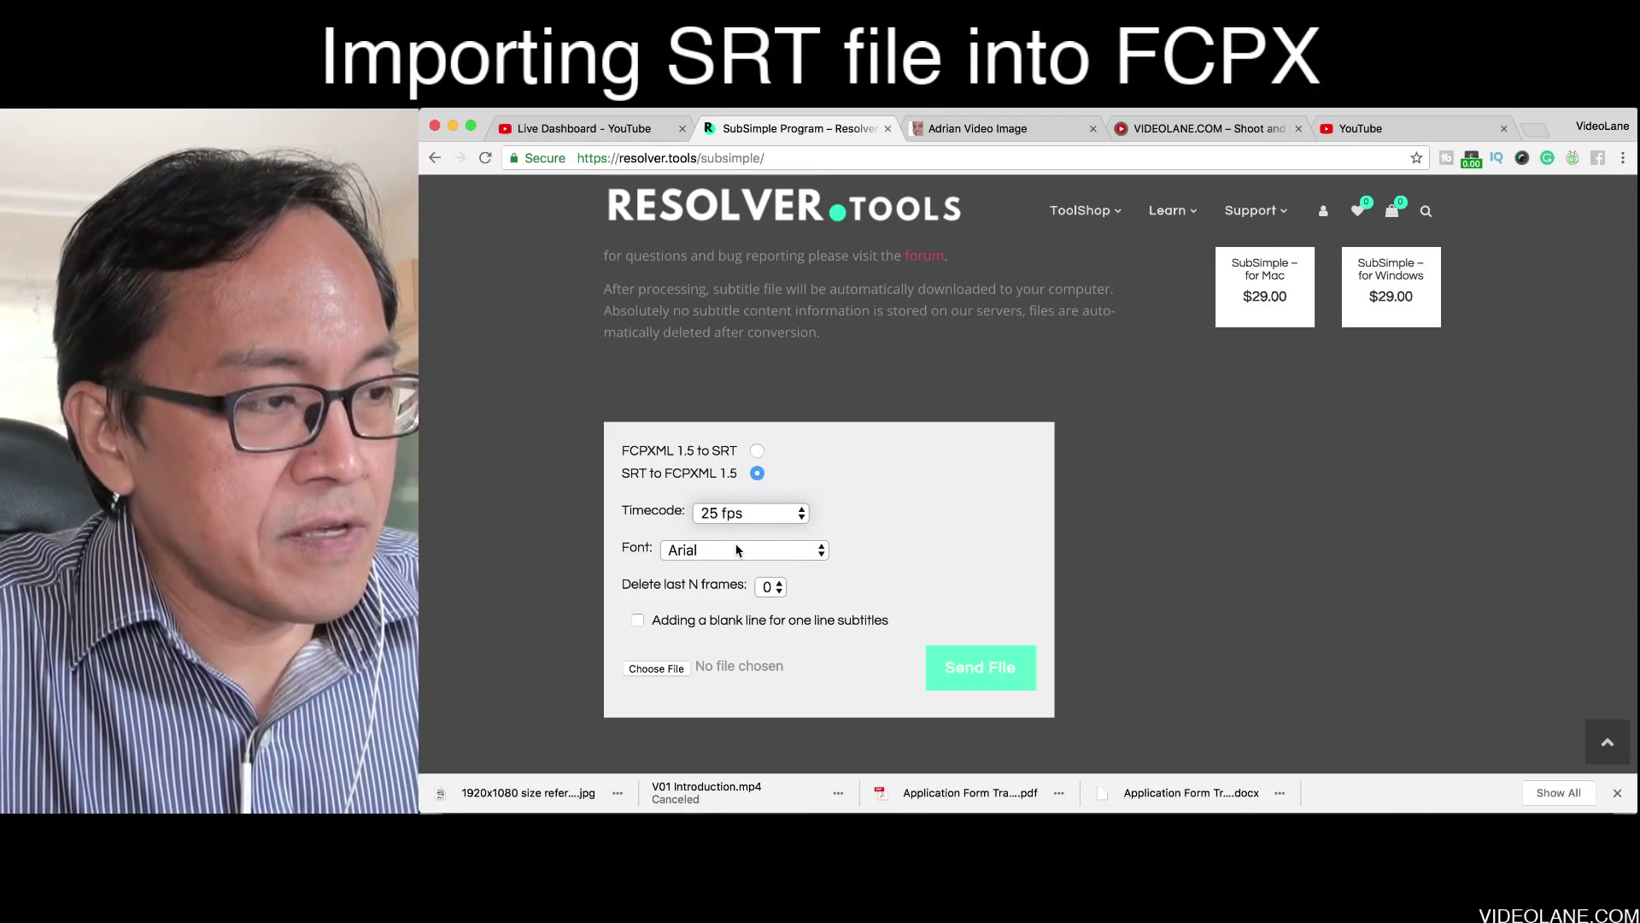
{"action": "scroll", "coordinate": [863, 664], "scroll_direction": "down", "scroll_amount": 1}
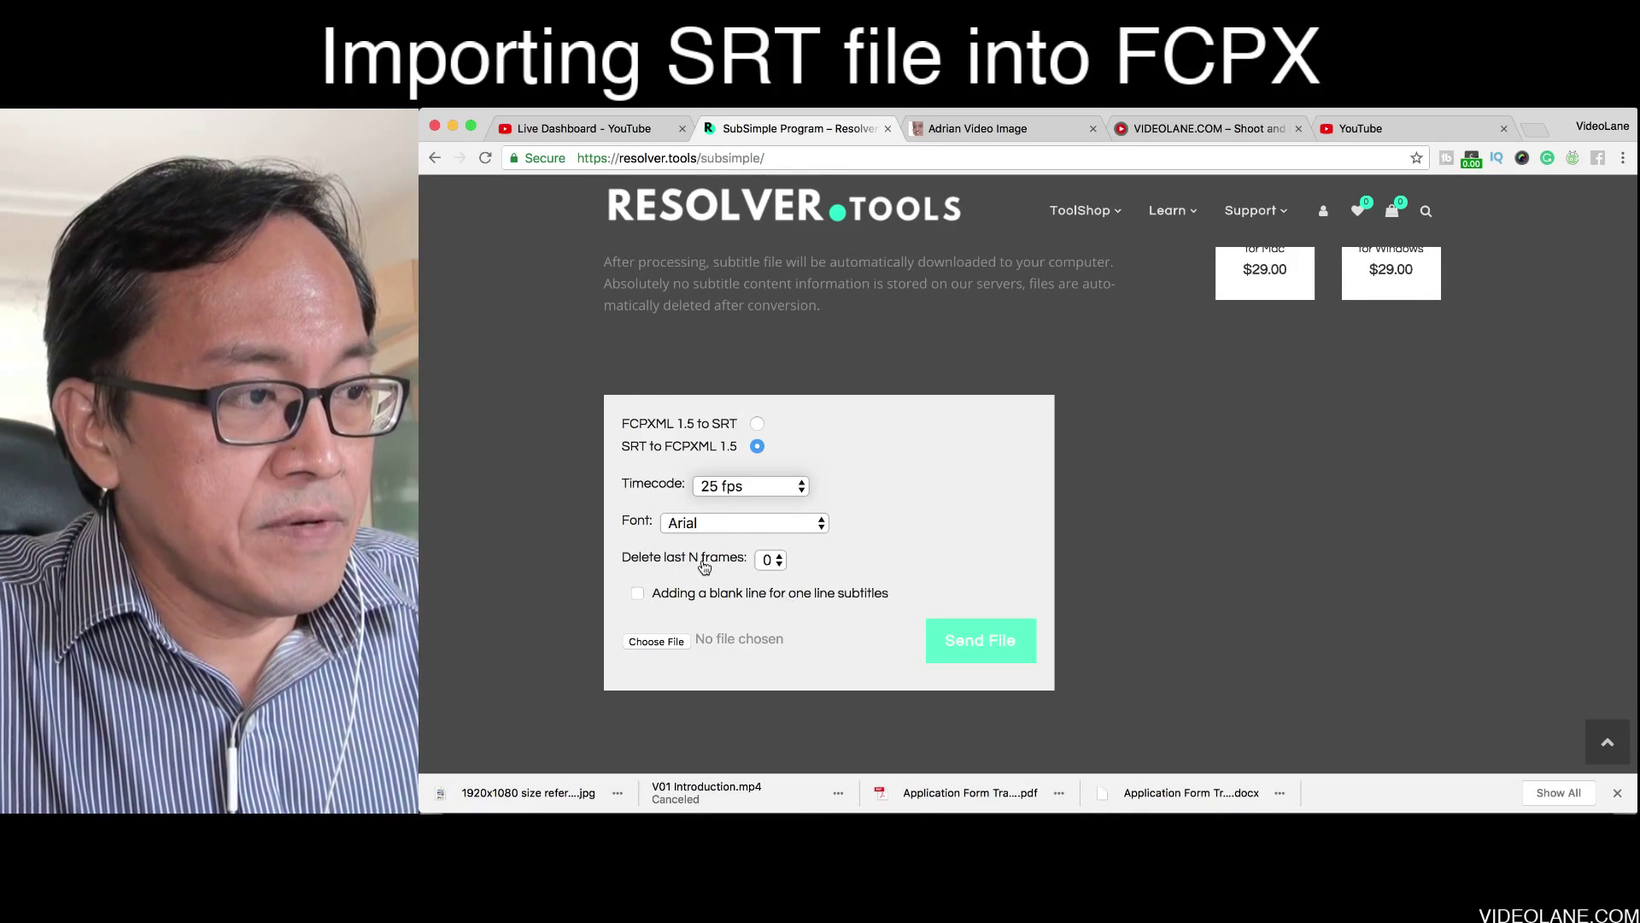
{"action": "scroll", "coordinate": [803, 618], "scroll_direction": "down", "scroll_amount": 1}
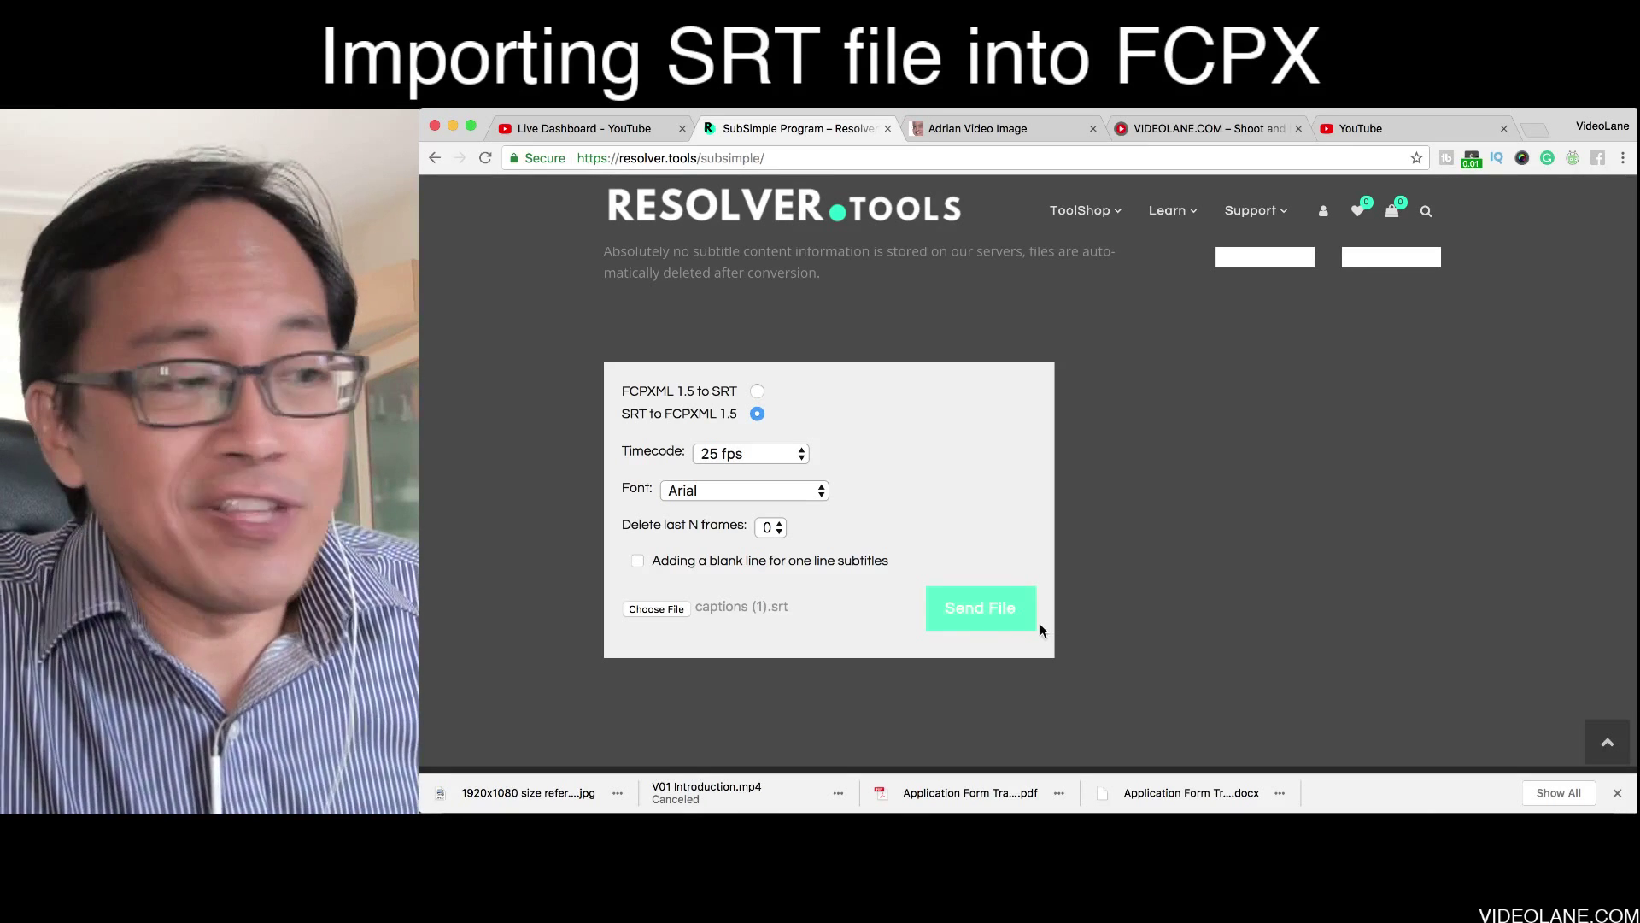
Step: Convert captions (1).srt and locate the resulting 28 KB captions (1).fcpxml in Downloads
{"action": "left_click", "coordinate": [987, 617]}
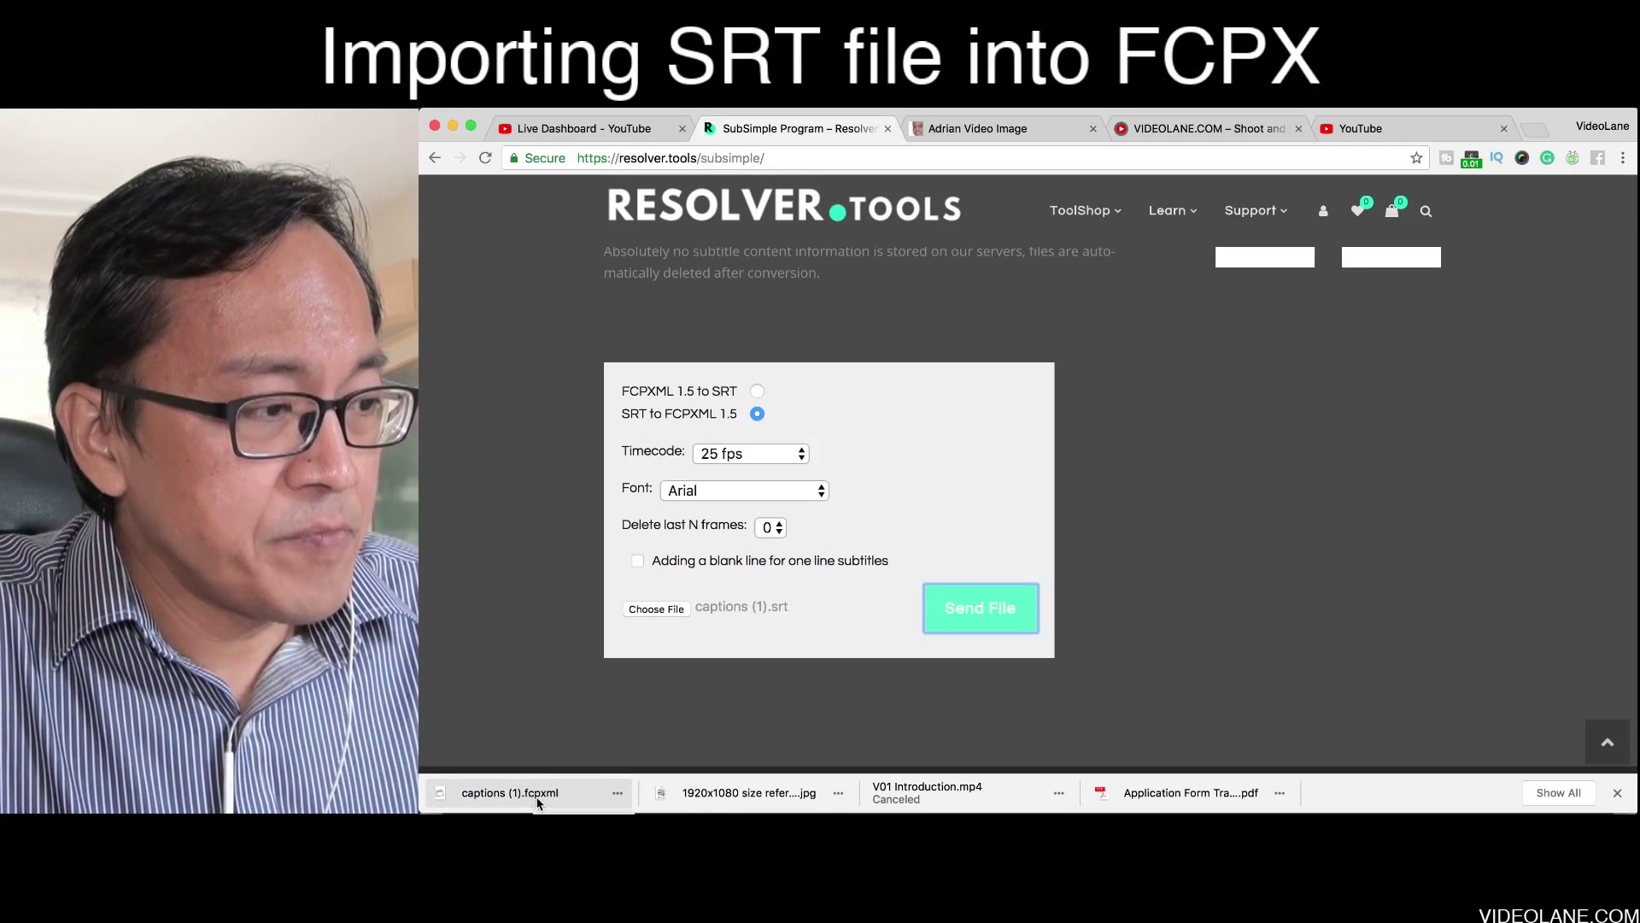
{"action": "left_click", "coordinate": [617, 794]}
{"action": "left_click", "coordinate": [649, 811]}
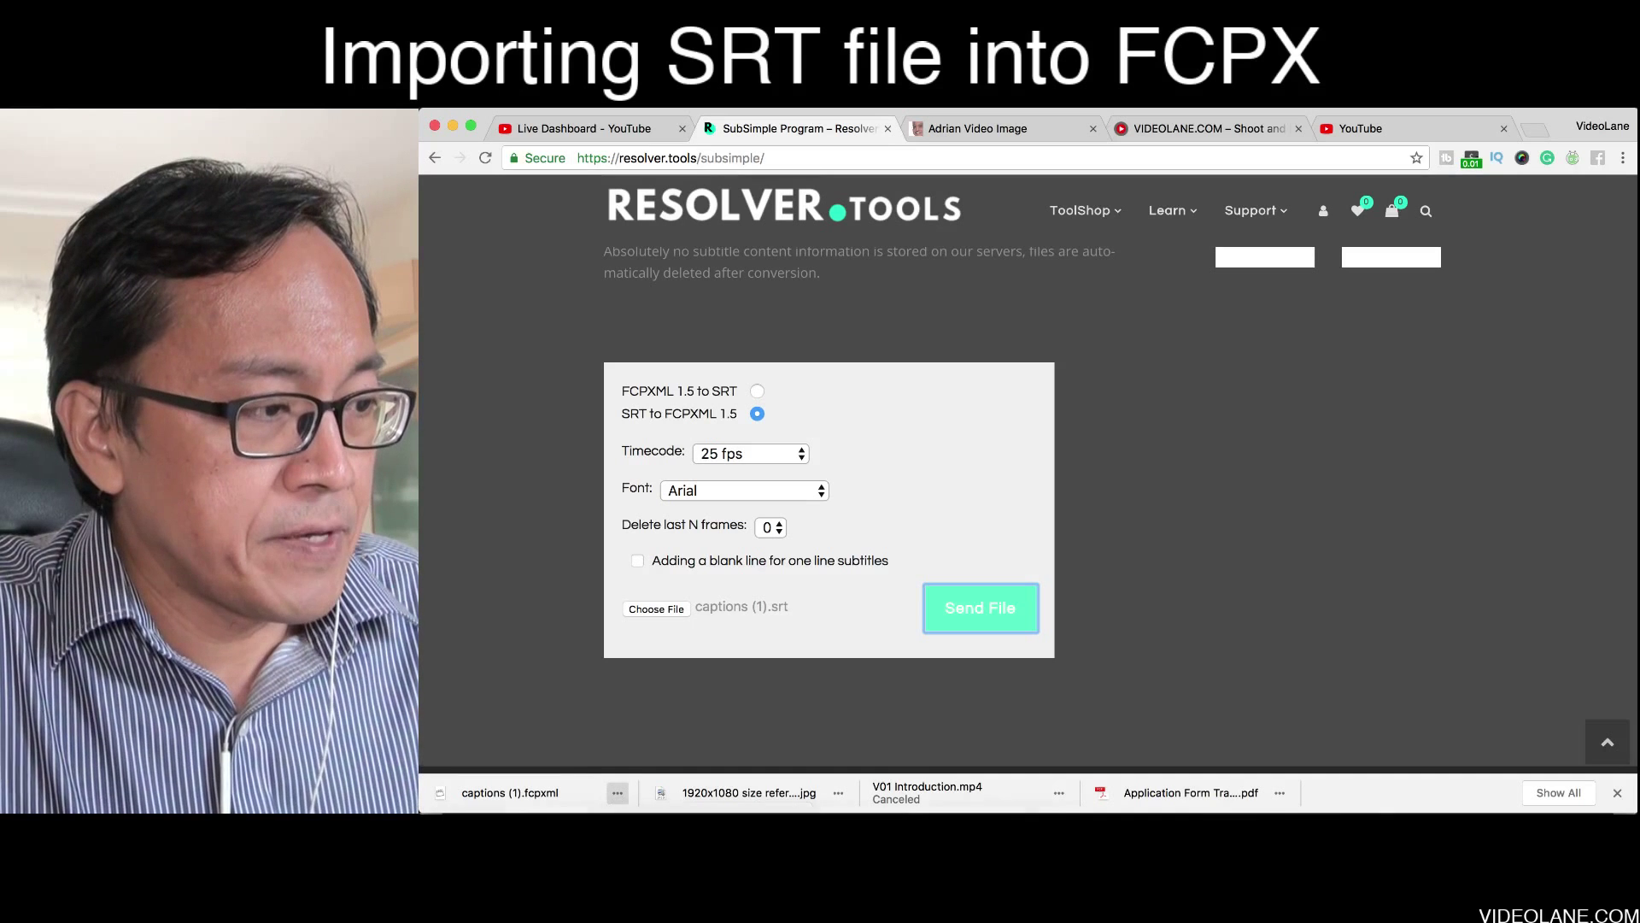
{"action": "left_click_drag", "start_coordinate": [602, 598], "coordinate": [716, 339]}
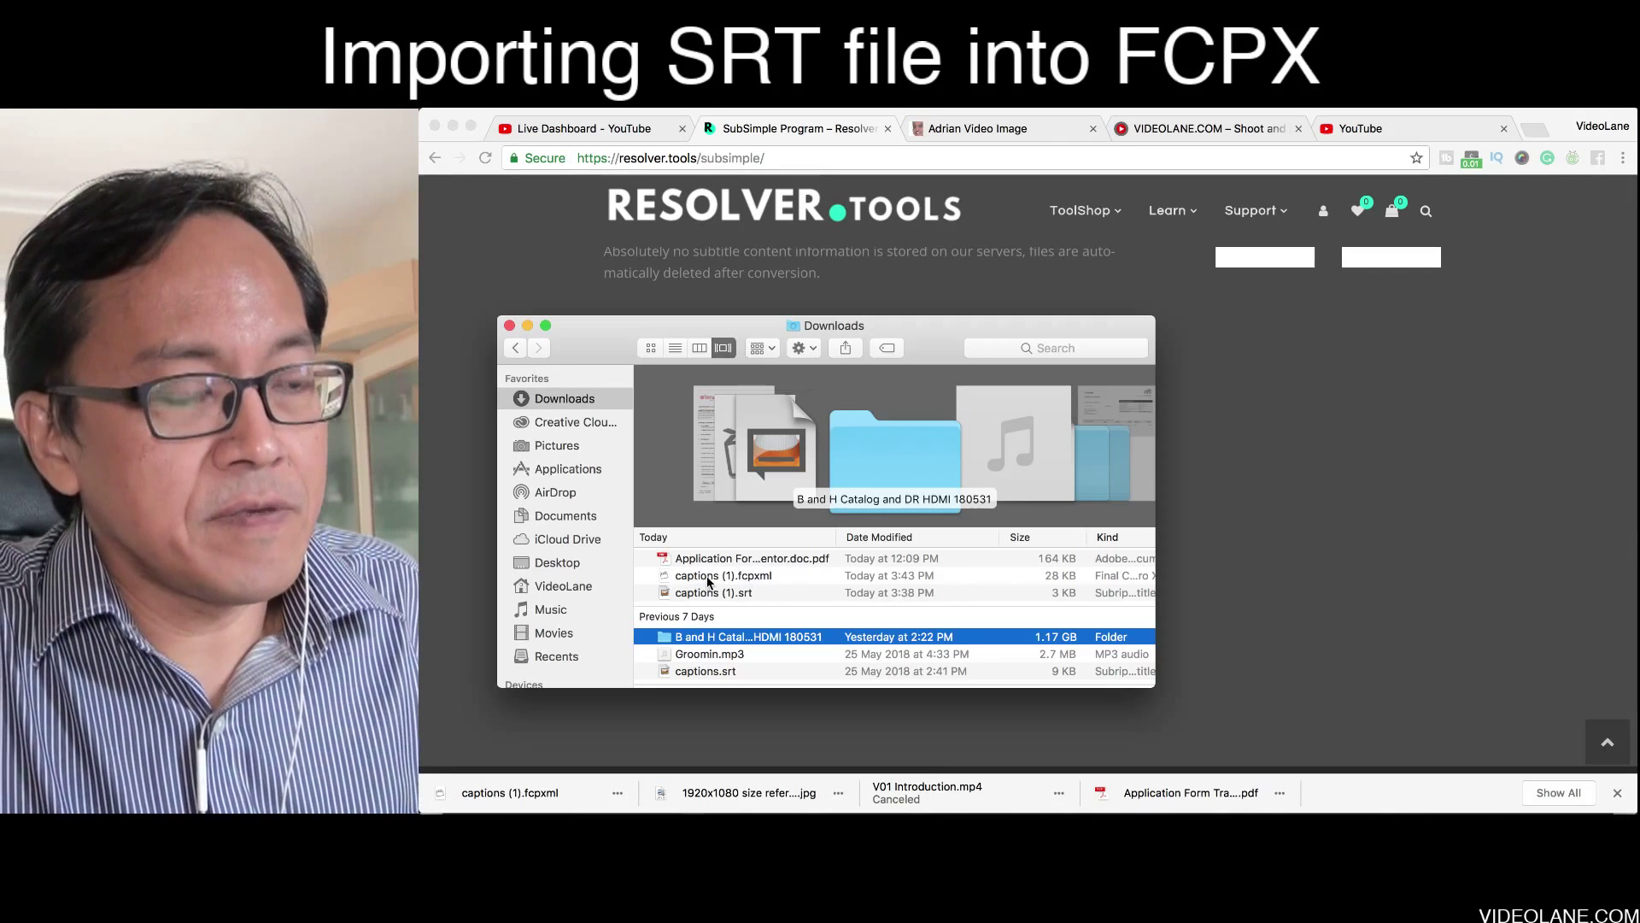
{"action": "left_click_drag", "start_coordinate": [917, 333], "coordinate": [919, 812]}
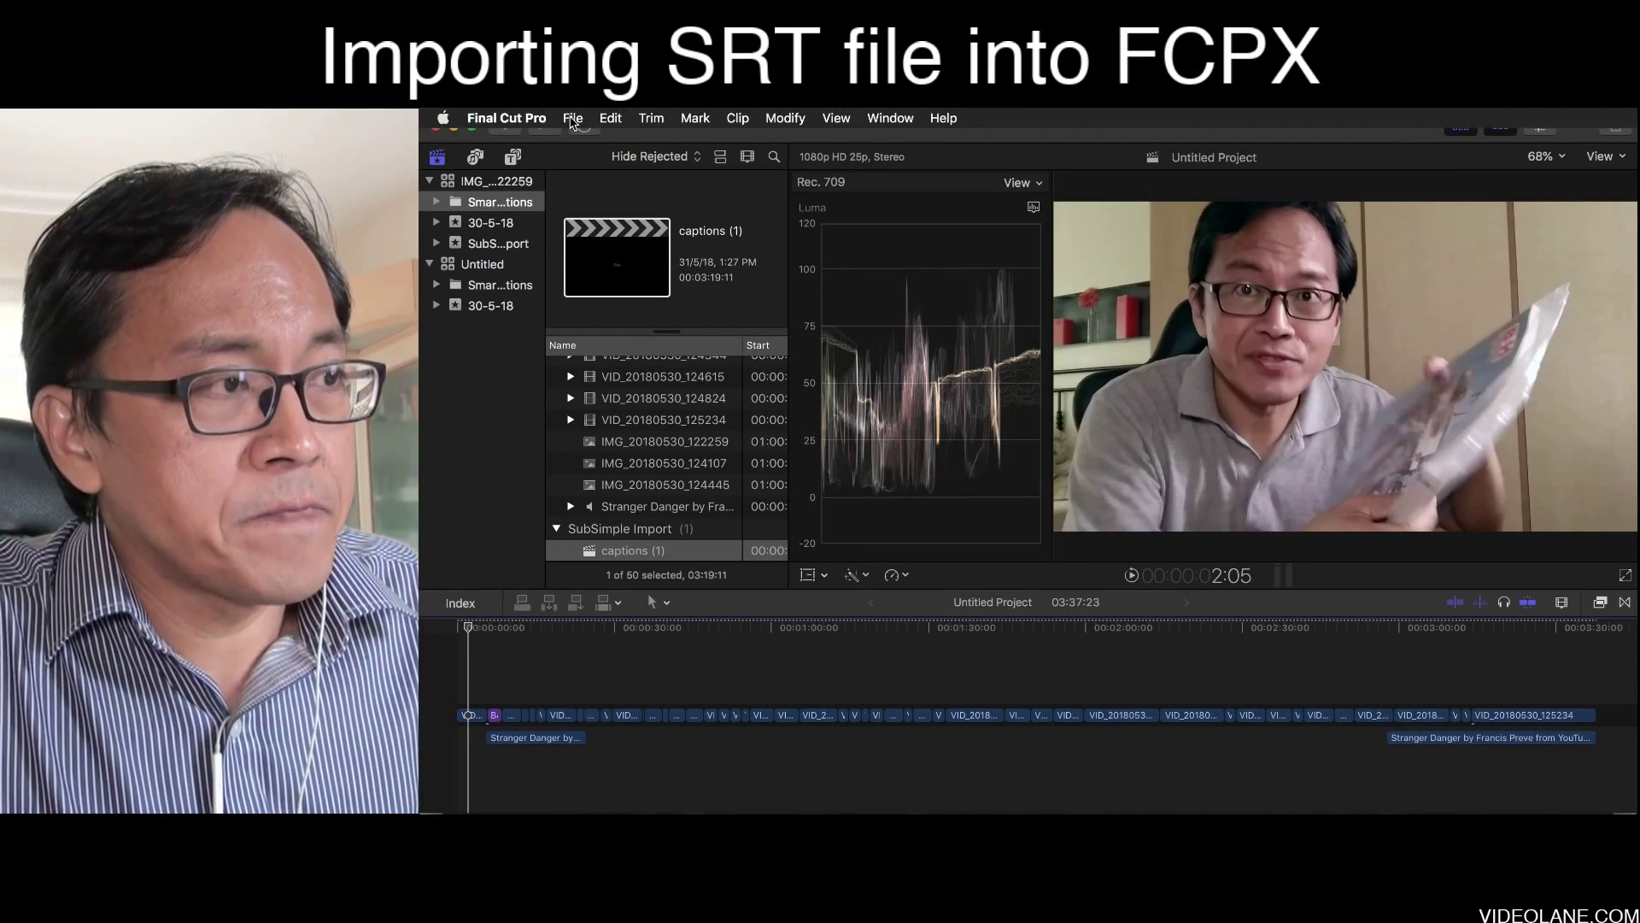
Step: Pick captions (1).fcpxml from Downloads via File > Import > XML, then cancel the import
{"action": "left_click", "coordinate": [572, 119]}
{"action": "mouse_move", "coordinate": [753, 228]}
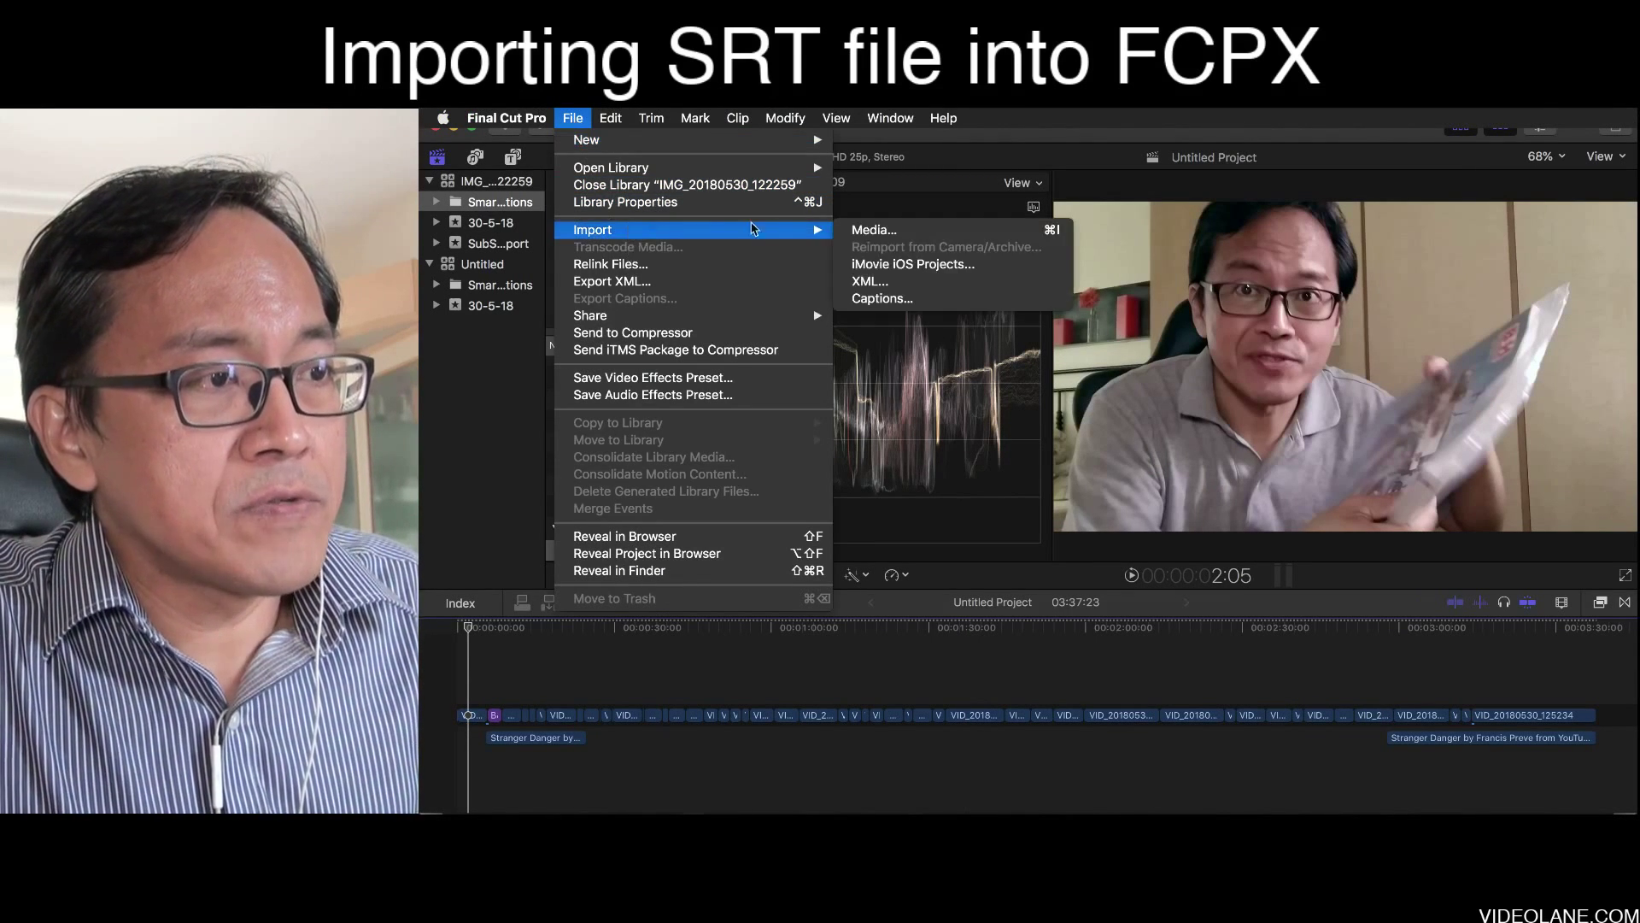
{"action": "left_click", "coordinate": [867, 282]}
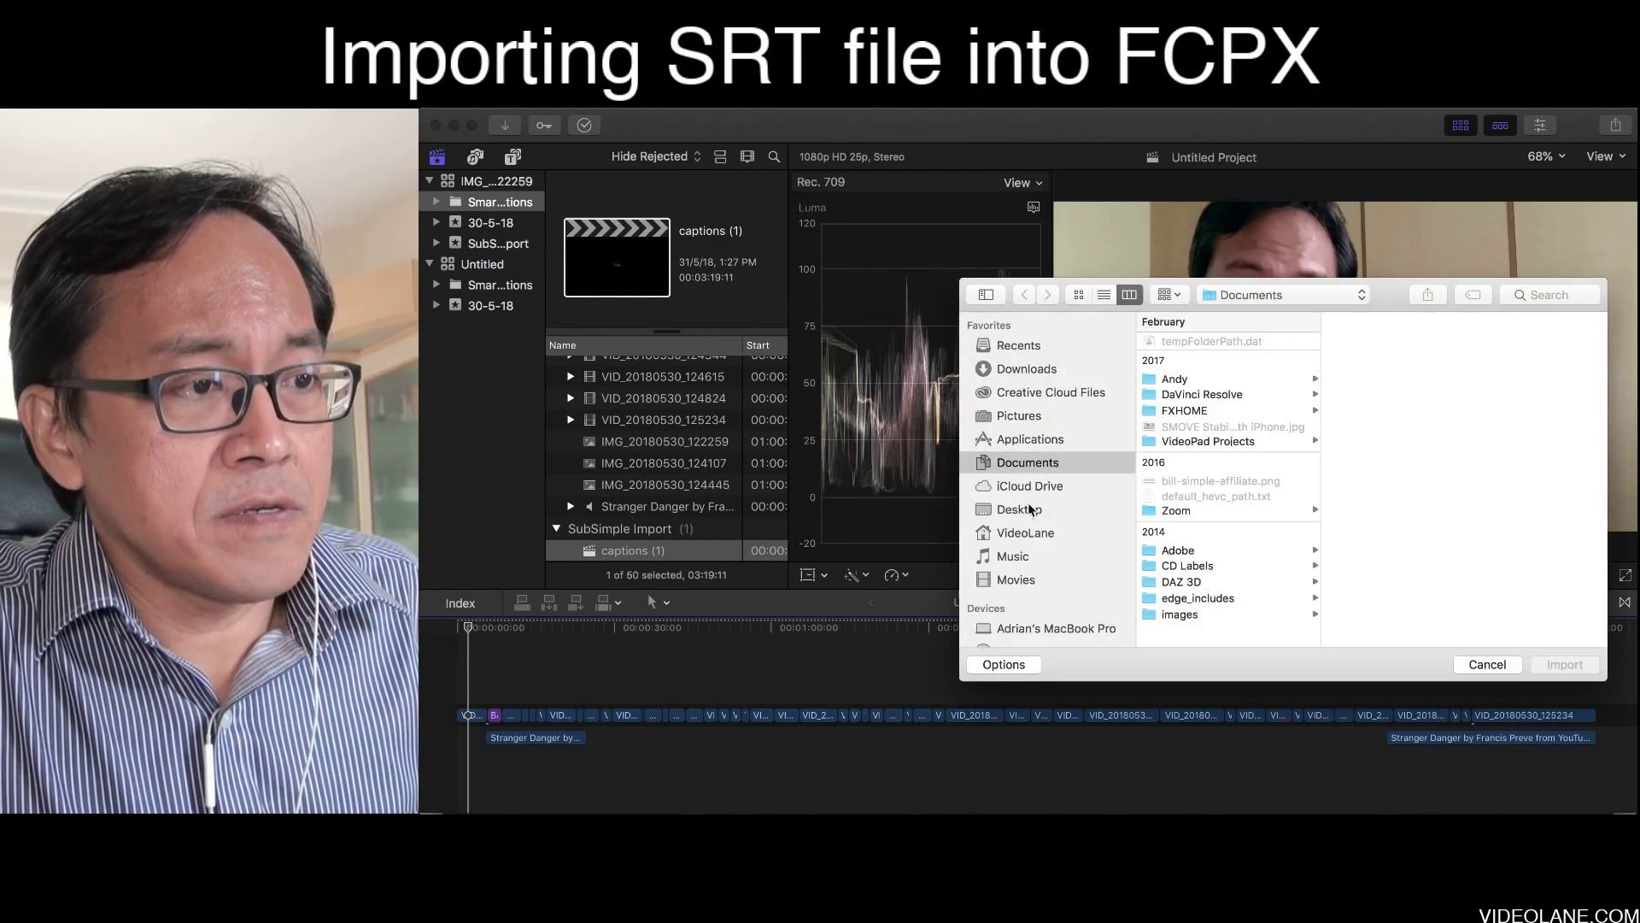
{"action": "left_click", "coordinate": [1040, 373]}
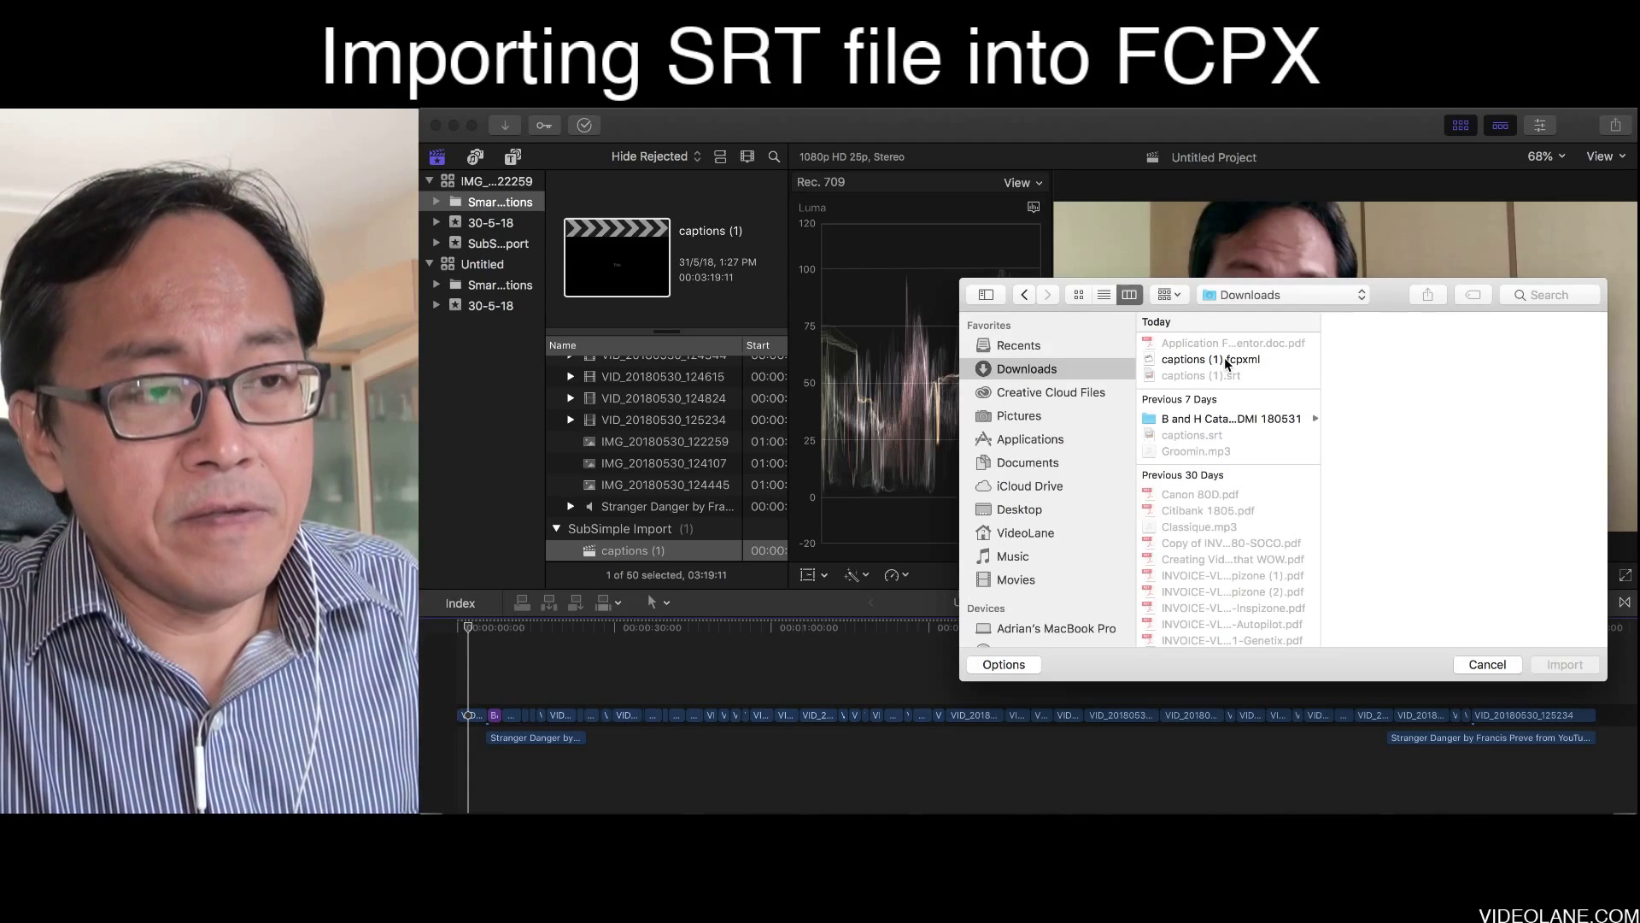
{"action": "left_click", "coordinate": [1227, 361]}
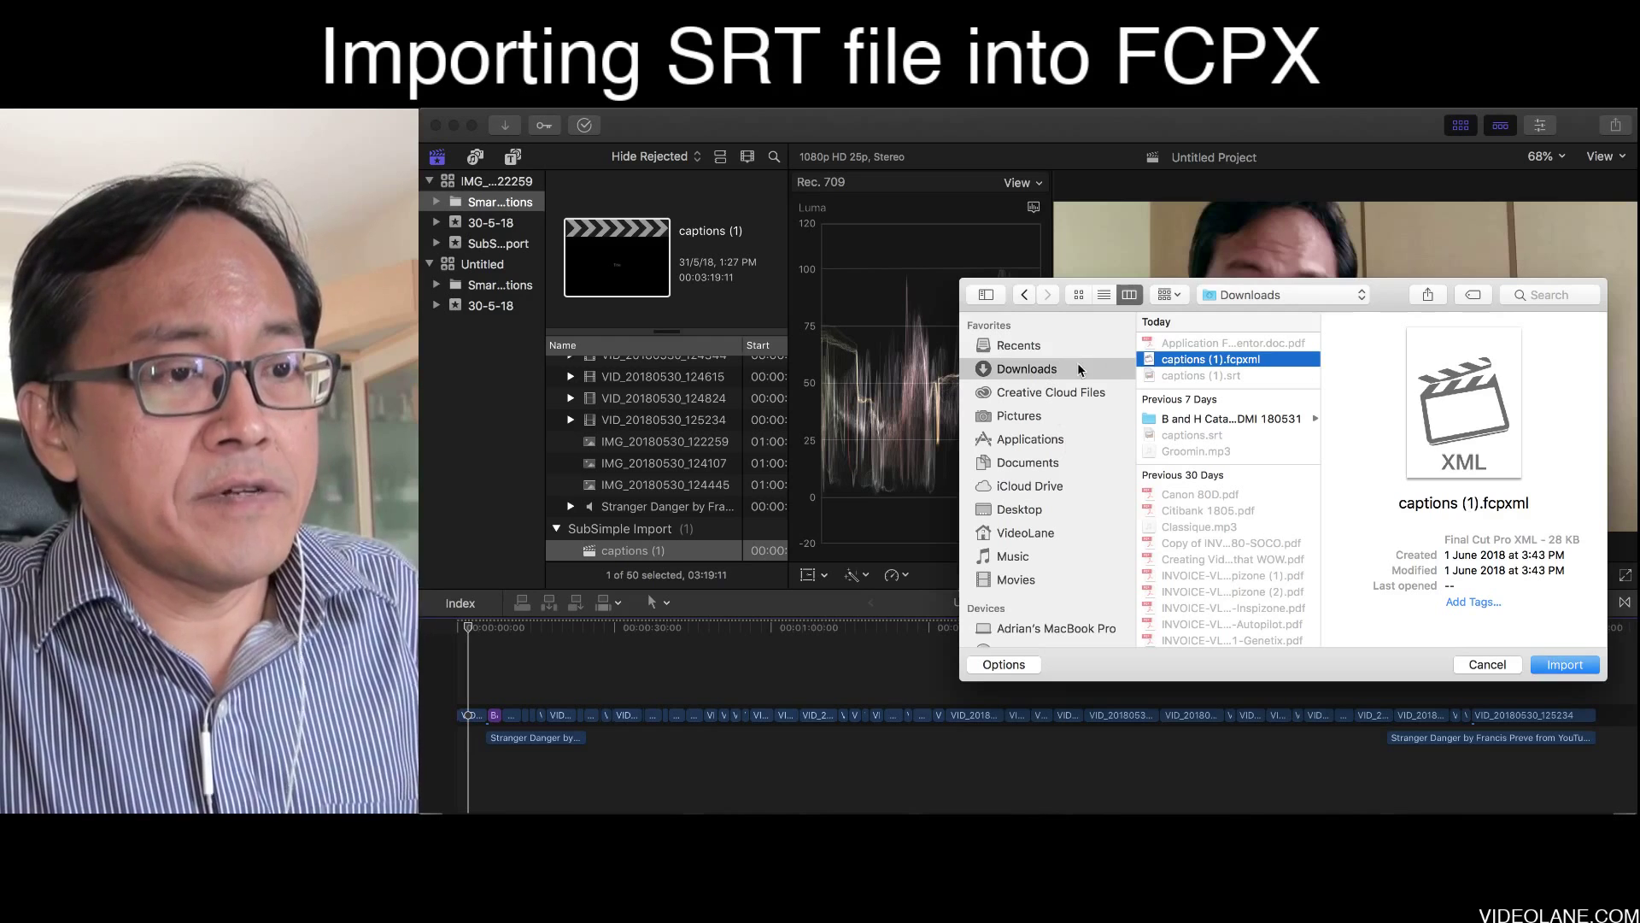
{"action": "left_click", "coordinate": [1487, 665]}
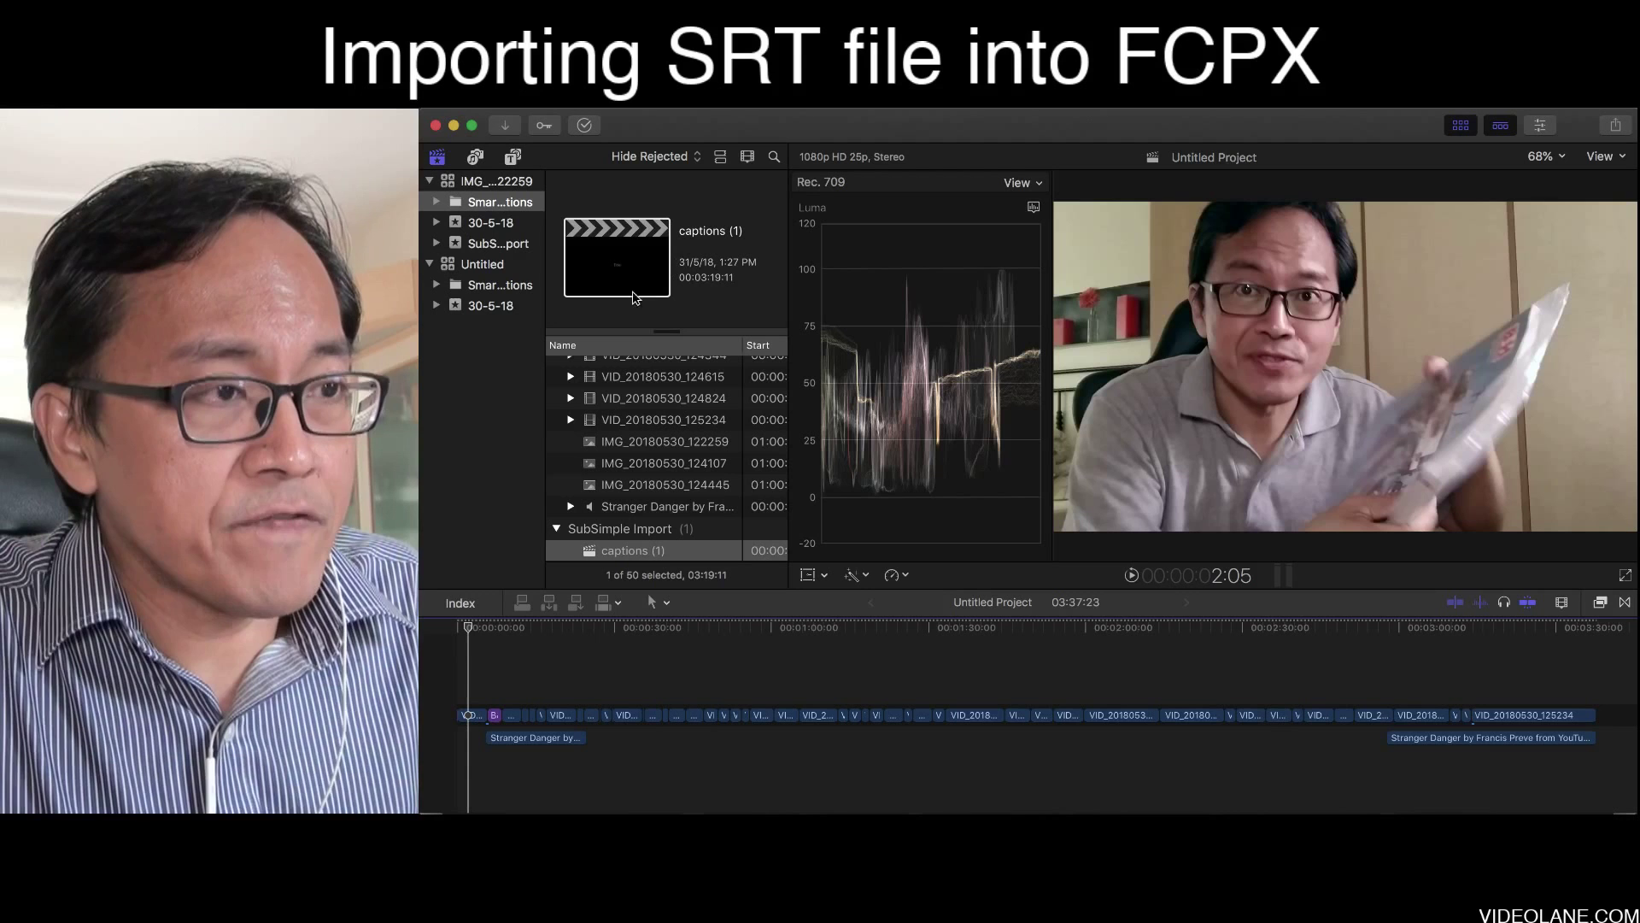
Step: Open the captions (1) clip from the library in the timeline
{"action": "scroll", "coordinate": [665, 557], "scroll_direction": "down", "scroll_amount": 1}
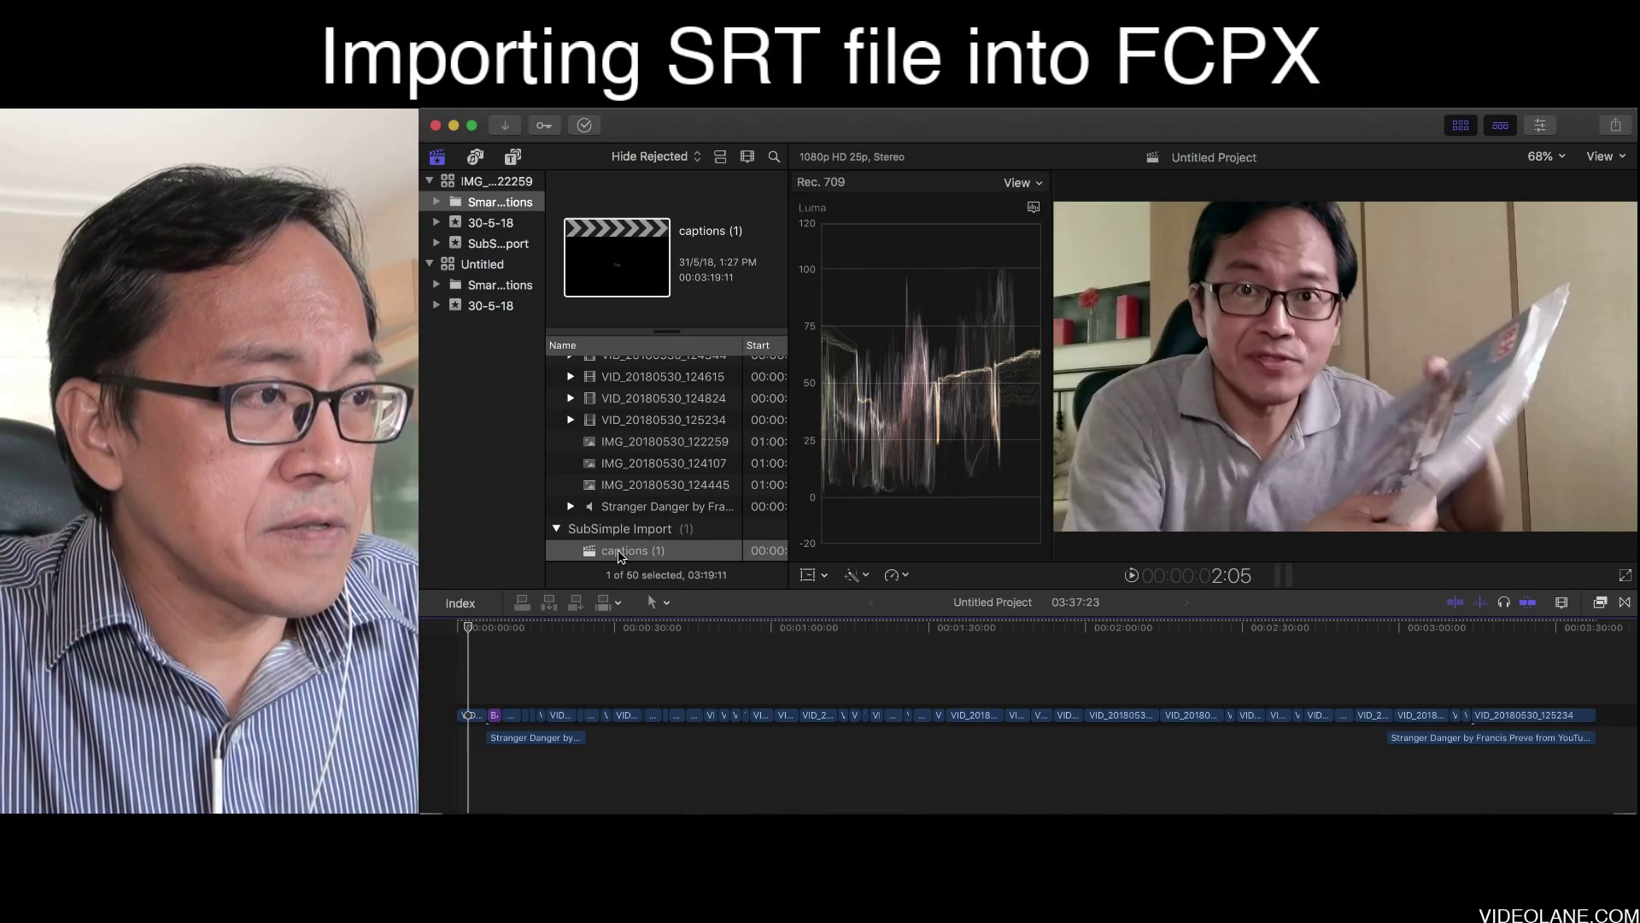
{"action": "left_click", "coordinate": [632, 267]}
{"action": "double_click", "coordinate": [633, 267]}
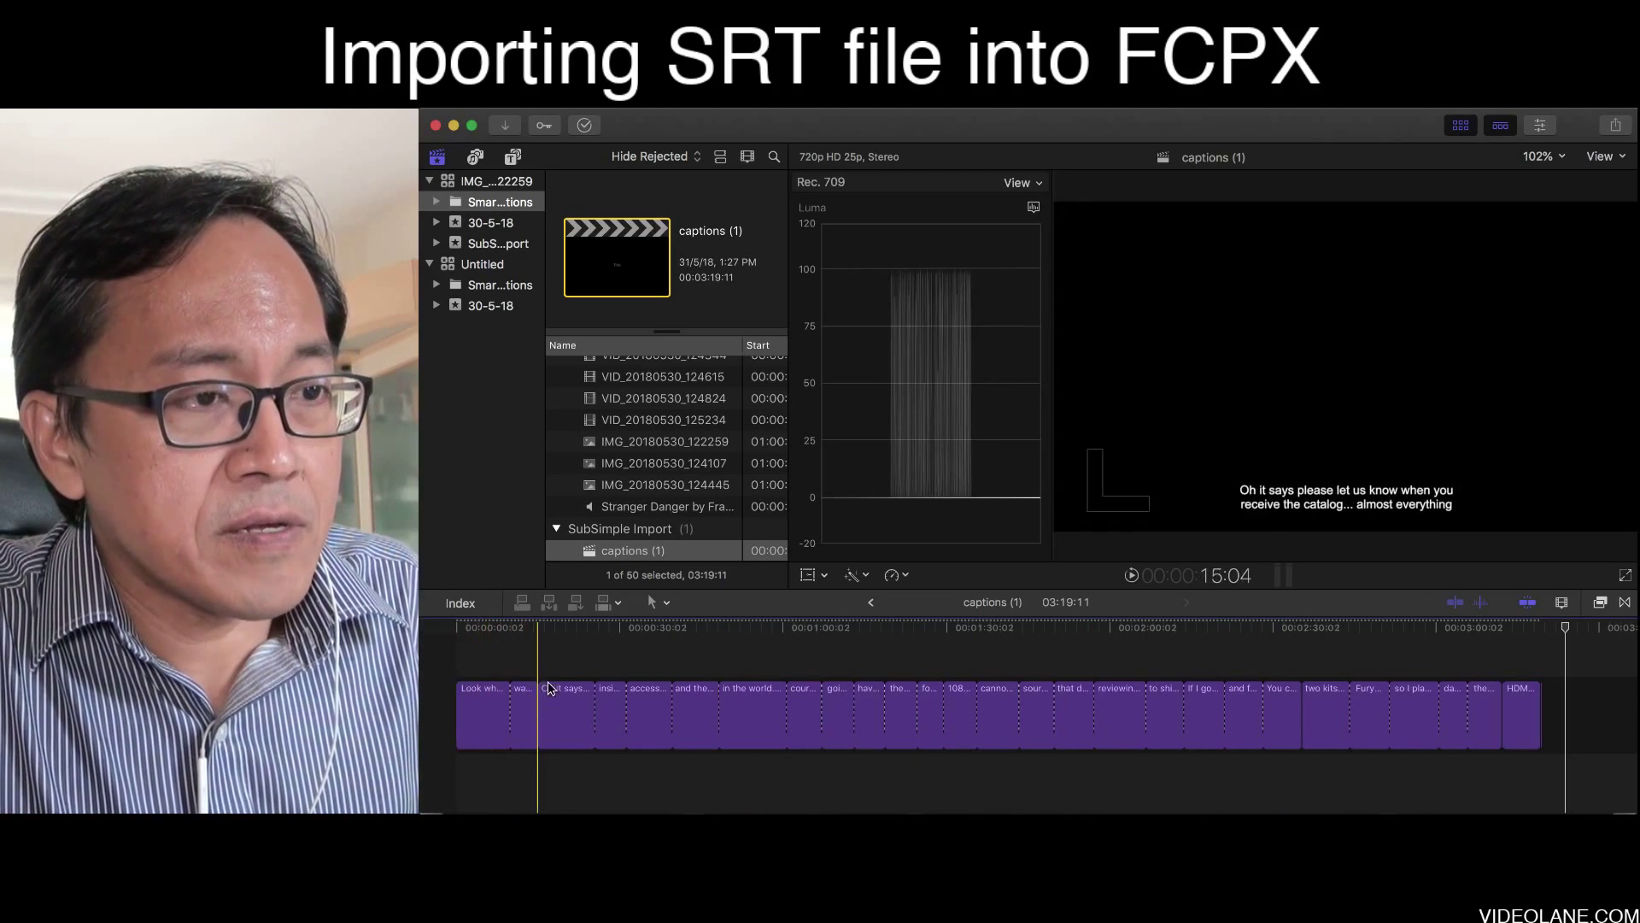
Step: Inspect the individual purple caption clips along the captions (1) timeline
{"action": "left_click", "coordinate": [483, 725]}
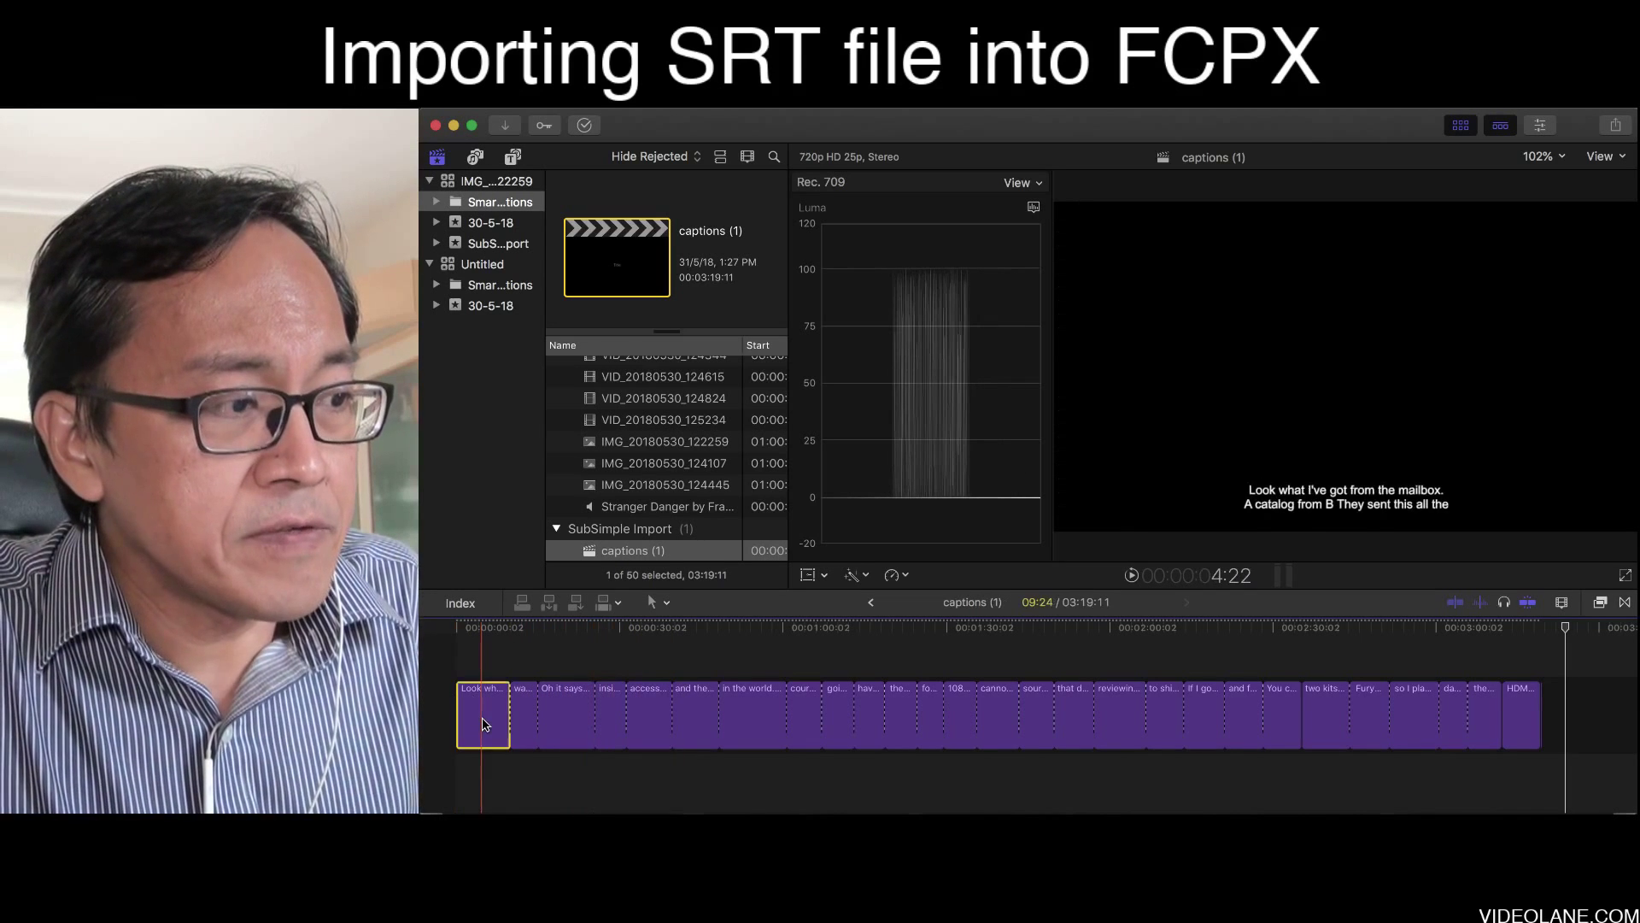
{"action": "left_click", "coordinate": [528, 726]}
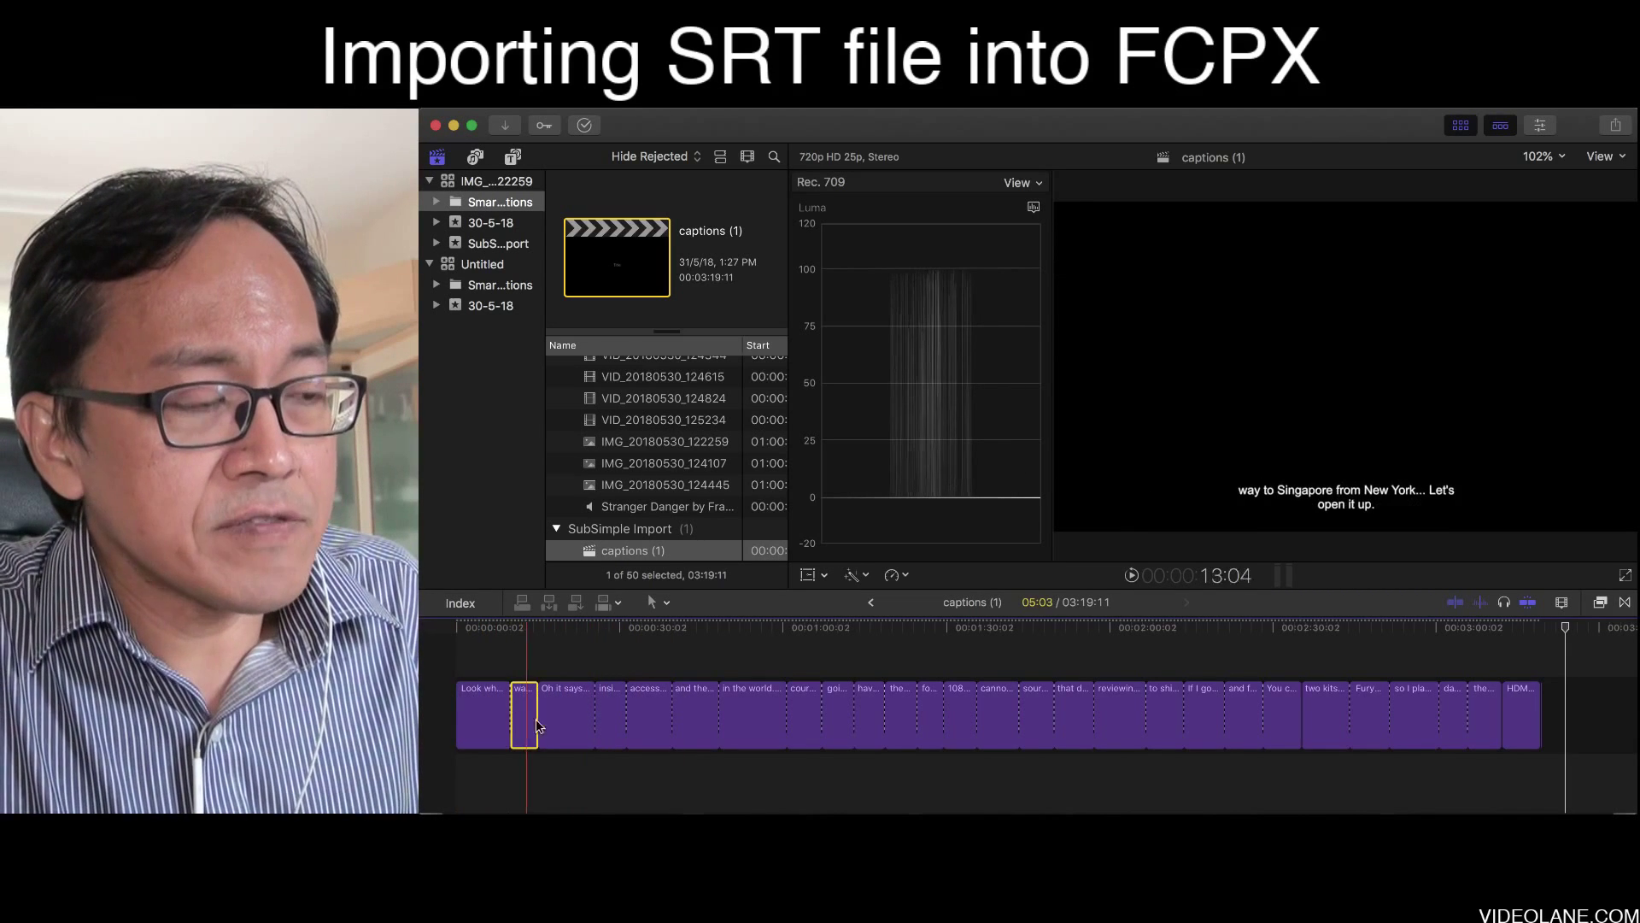
{"action": "left_click", "coordinate": [560, 726]}
{"action": "left_click", "coordinate": [612, 727]}
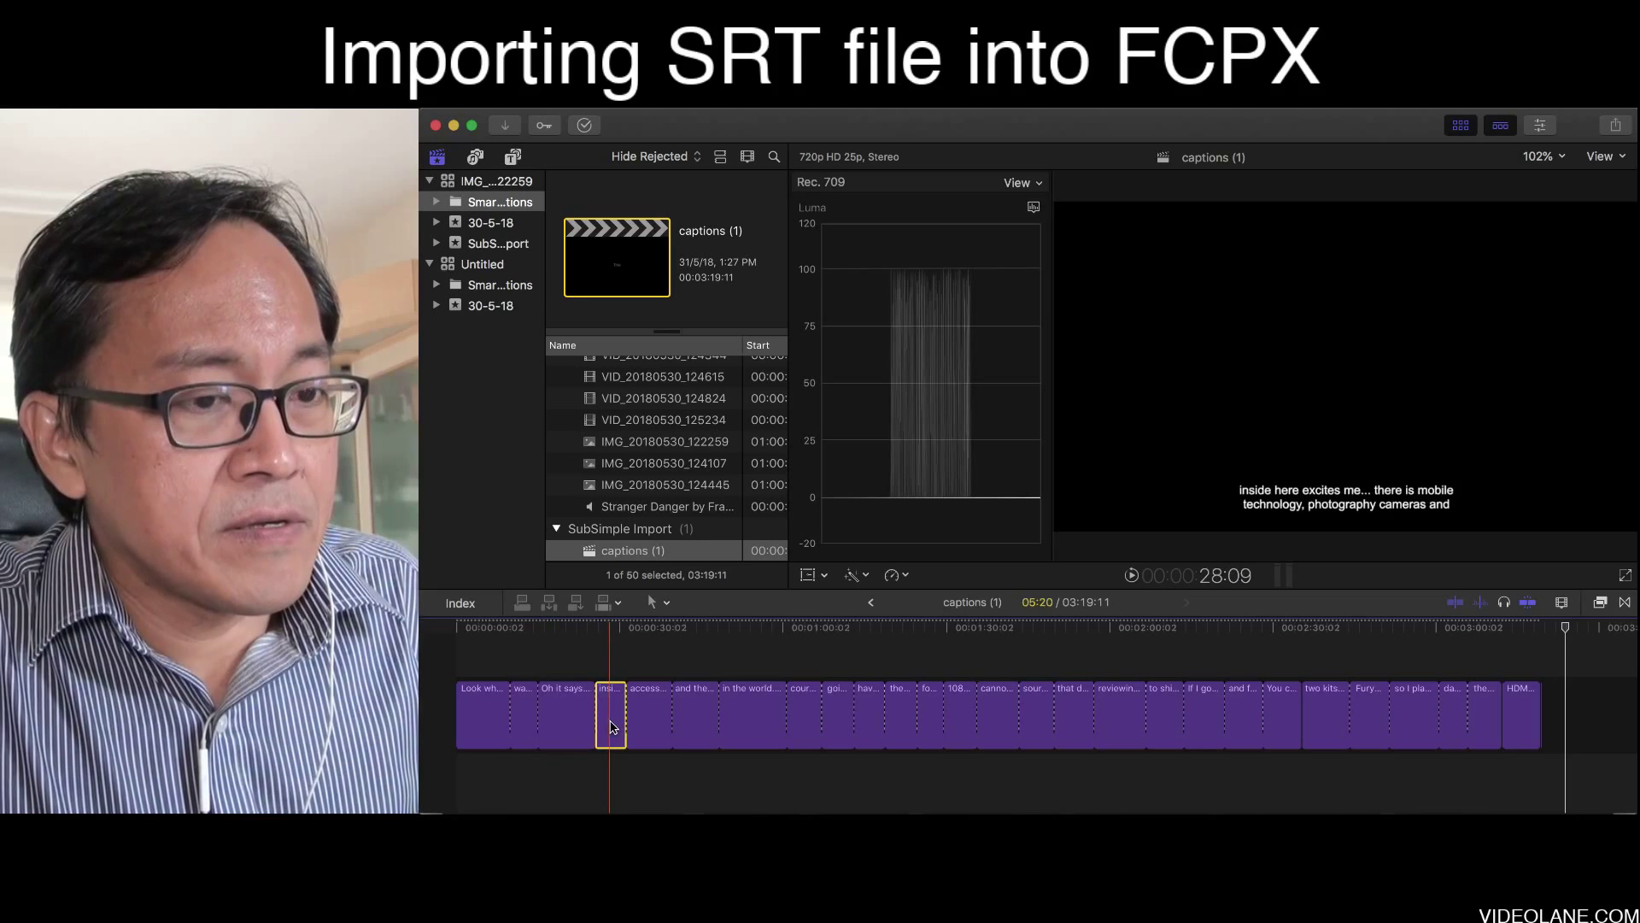
{"action": "left_click", "coordinate": [648, 725]}
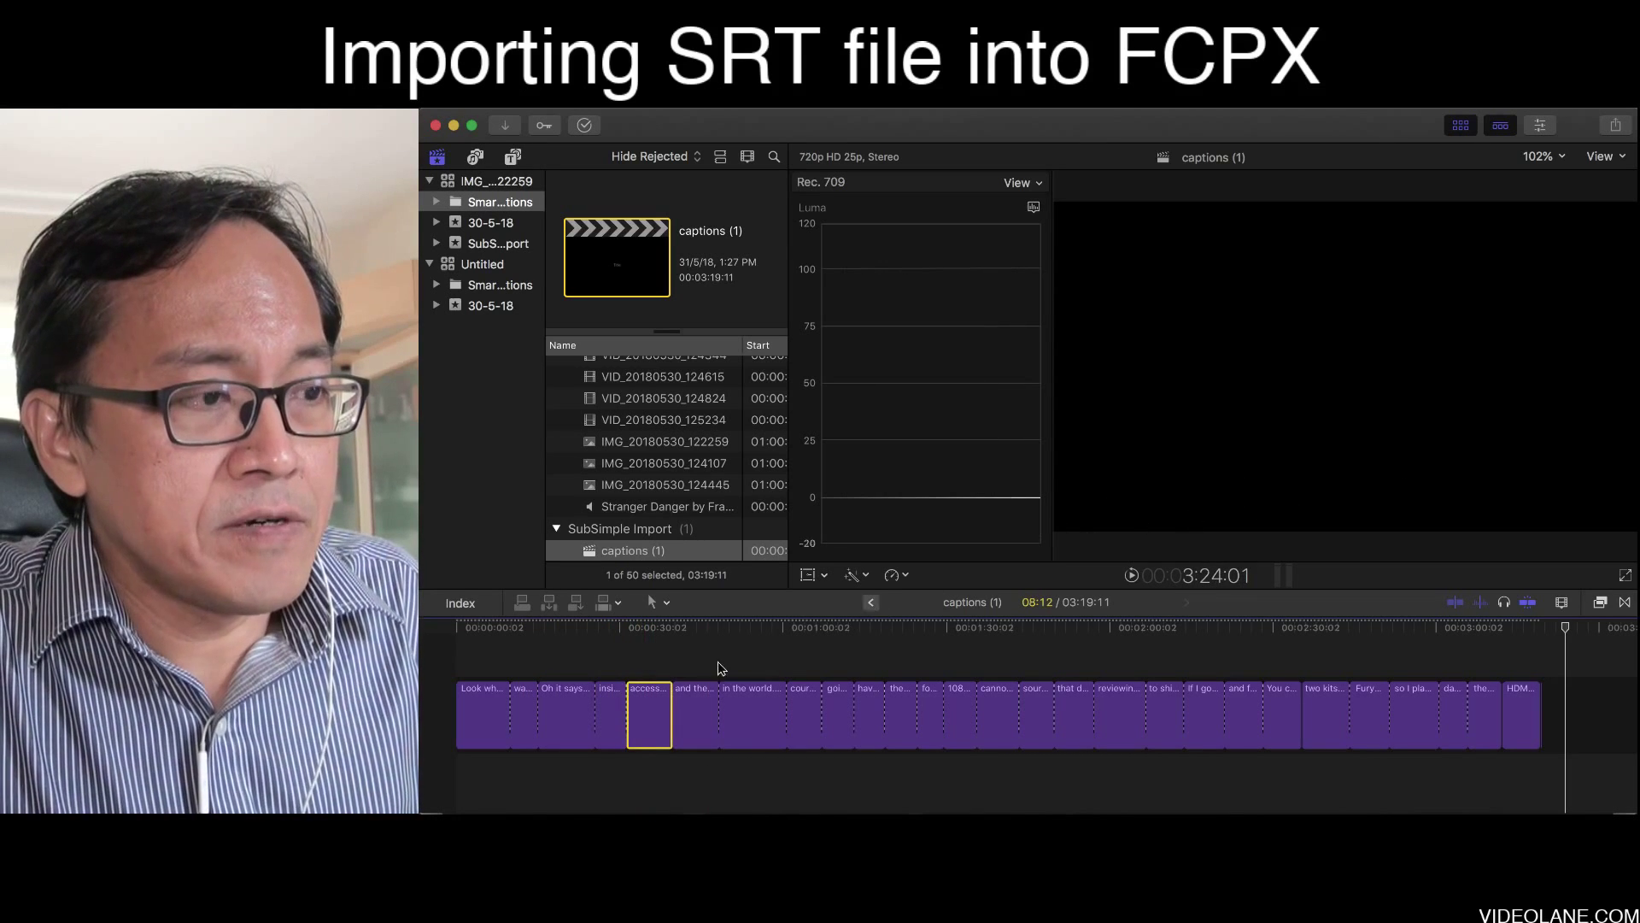
{"action": "left_click", "coordinate": [696, 716]}
{"action": "left_click", "coordinate": [698, 654]}
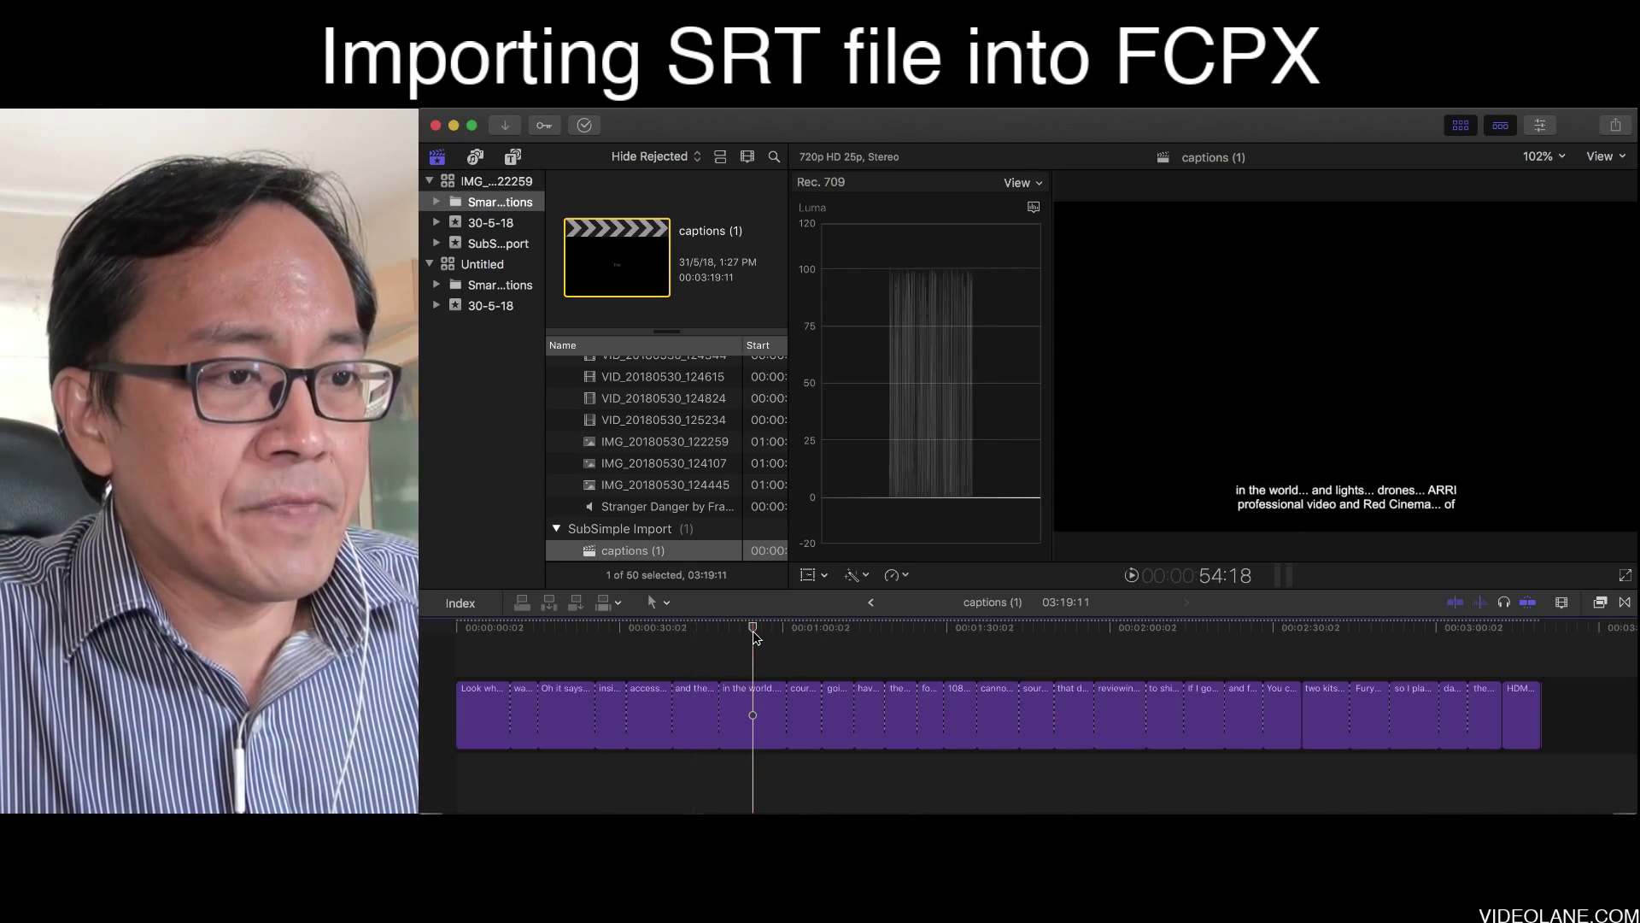
{"action": "left_click", "coordinate": [753, 725]}
{"action": "left_click", "coordinate": [803, 731]}
{"action": "left_click", "coordinate": [837, 733]}
{"action": "left_click", "coordinate": [872, 735]}
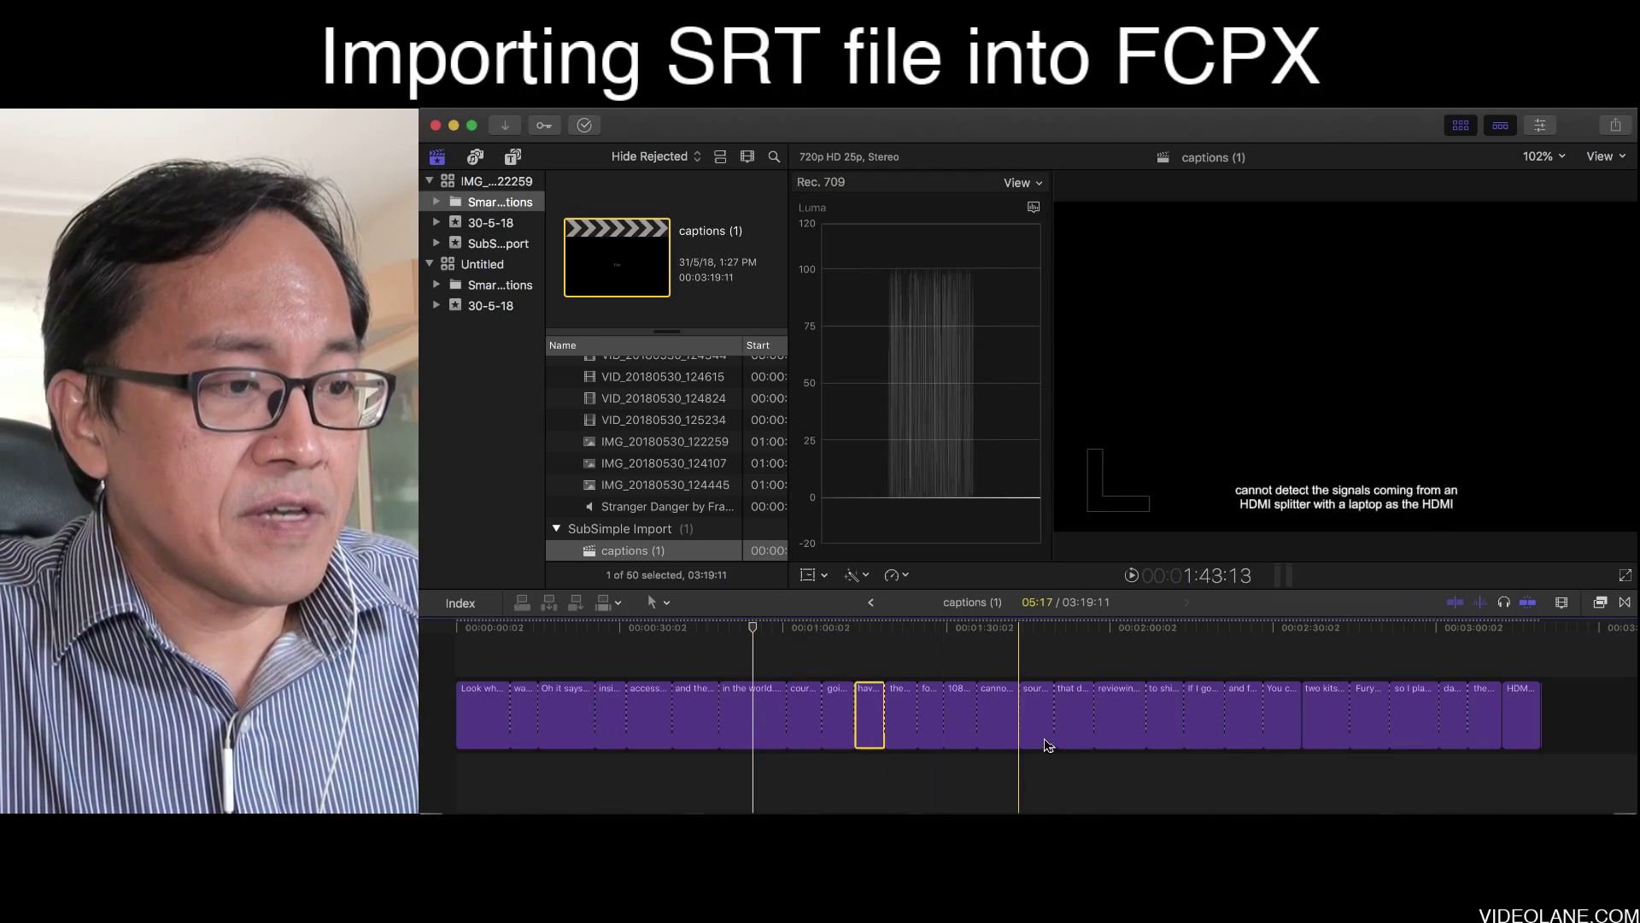
{"action": "left_click", "coordinate": [1120, 730]}
{"action": "left_click", "coordinate": [1085, 734]}
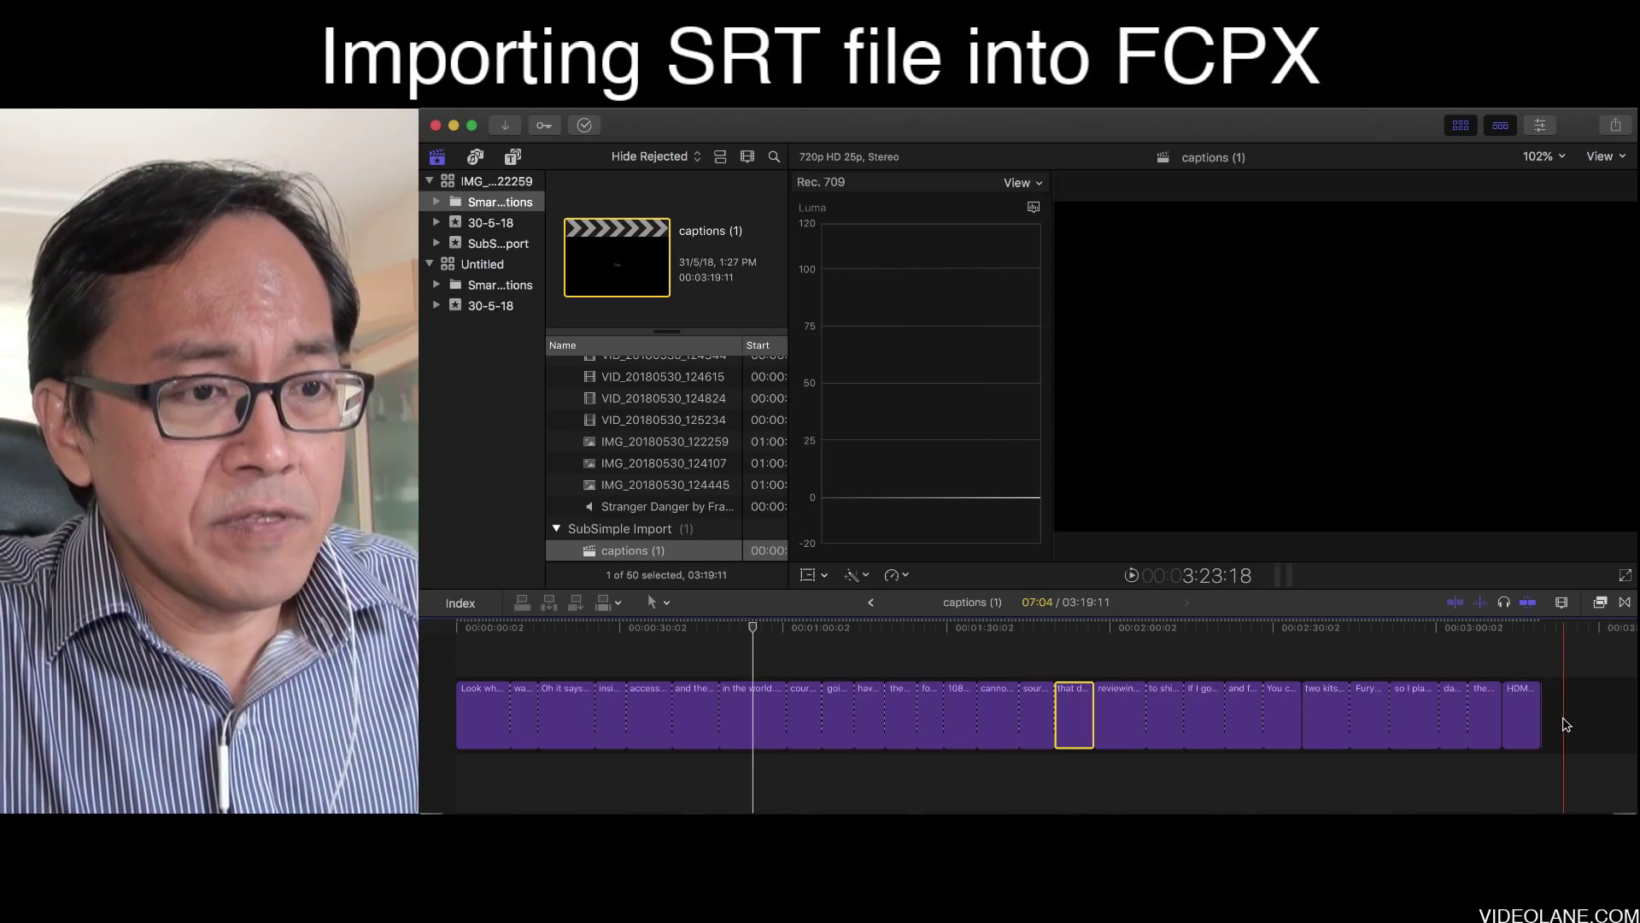
Step: Marquee-select all caption clips, copy them, and go back to Untitled Project
{"action": "left_click_drag", "start_coordinate": [1565, 722], "coordinate": [810, 655]}
{"action": "left_click_drag", "start_coordinate": [504, 668], "coordinate": [484, 665]}
{"action": "key", "text": "Home"}
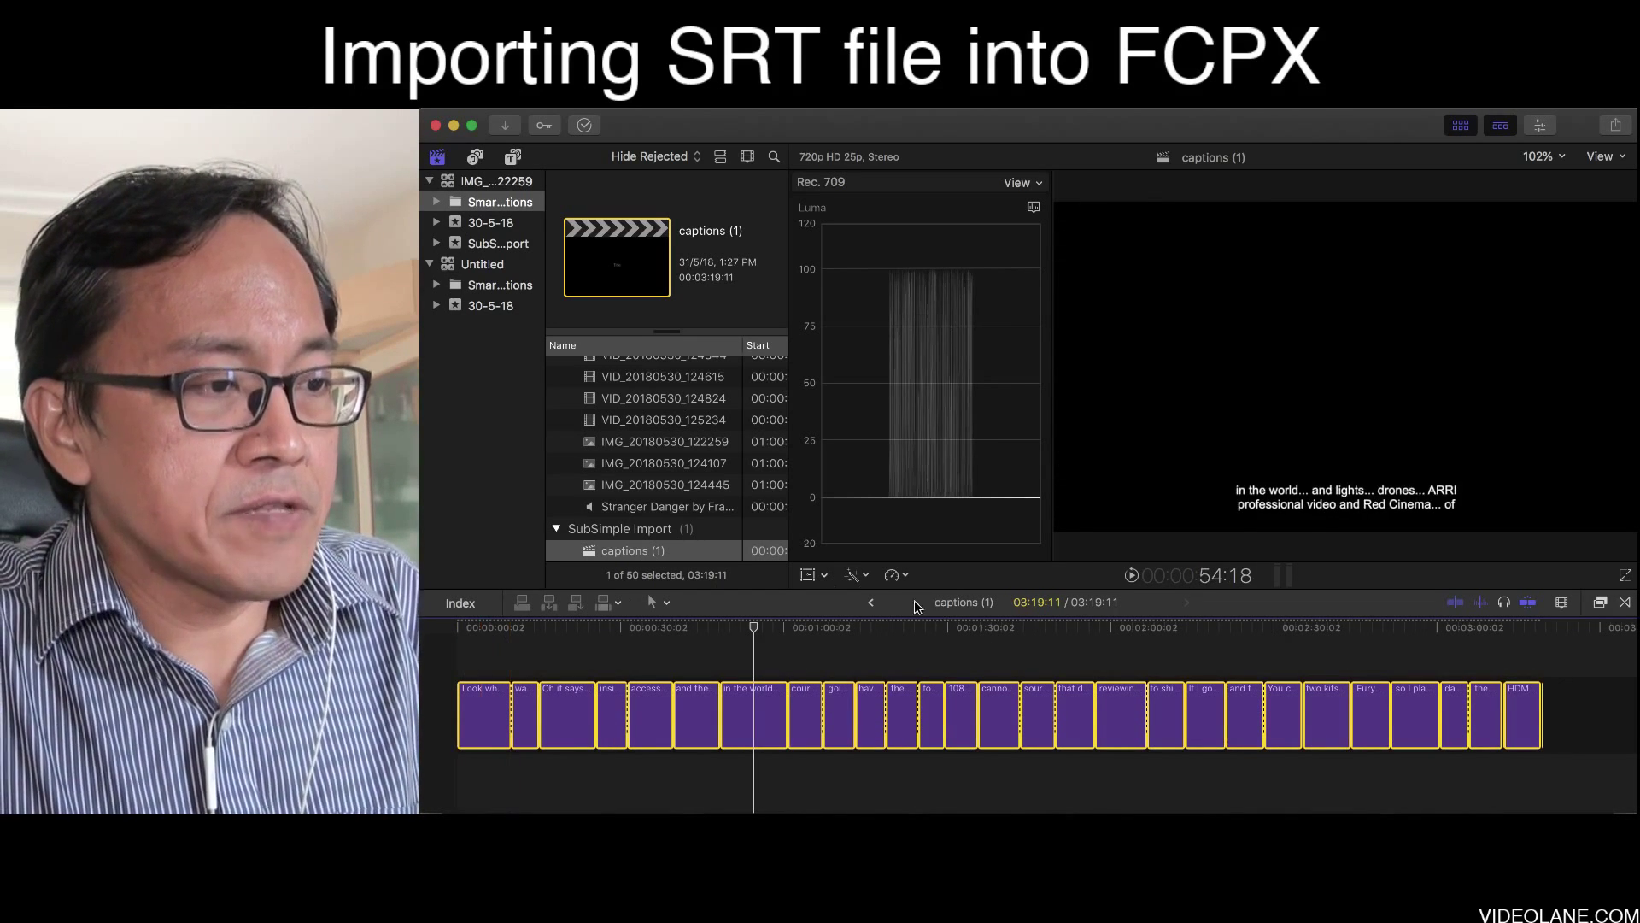
{"action": "left_click", "coordinate": [870, 603]}
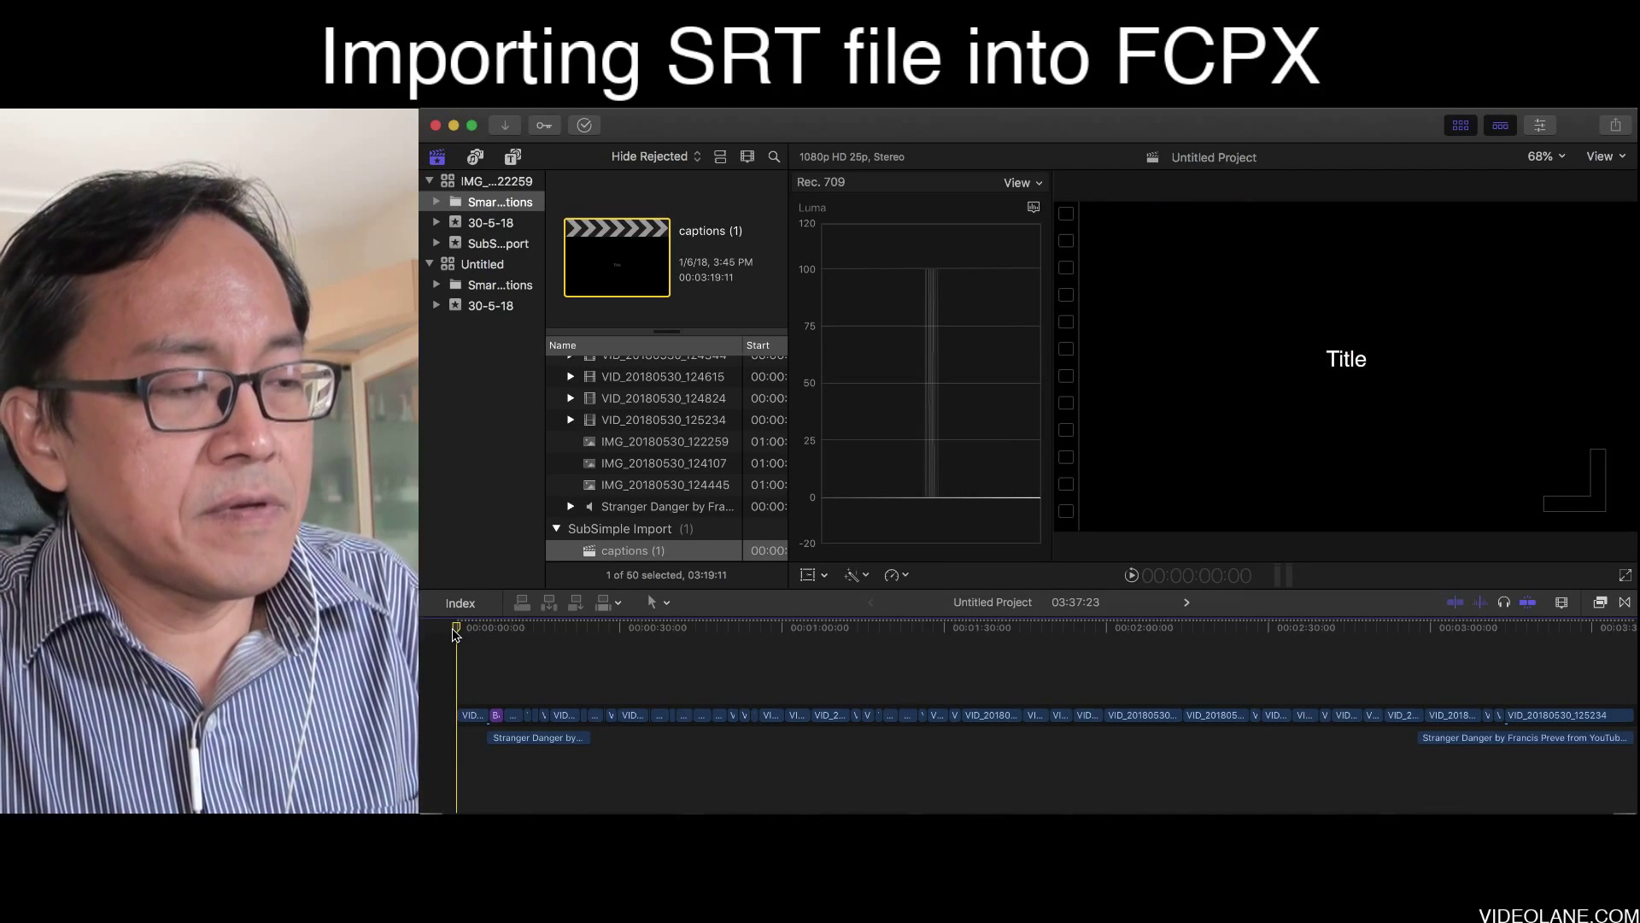
Step: Paste the captions at the project start, then marquee-select all the pasted caption clips
{"action": "key", "text": "super+v"}
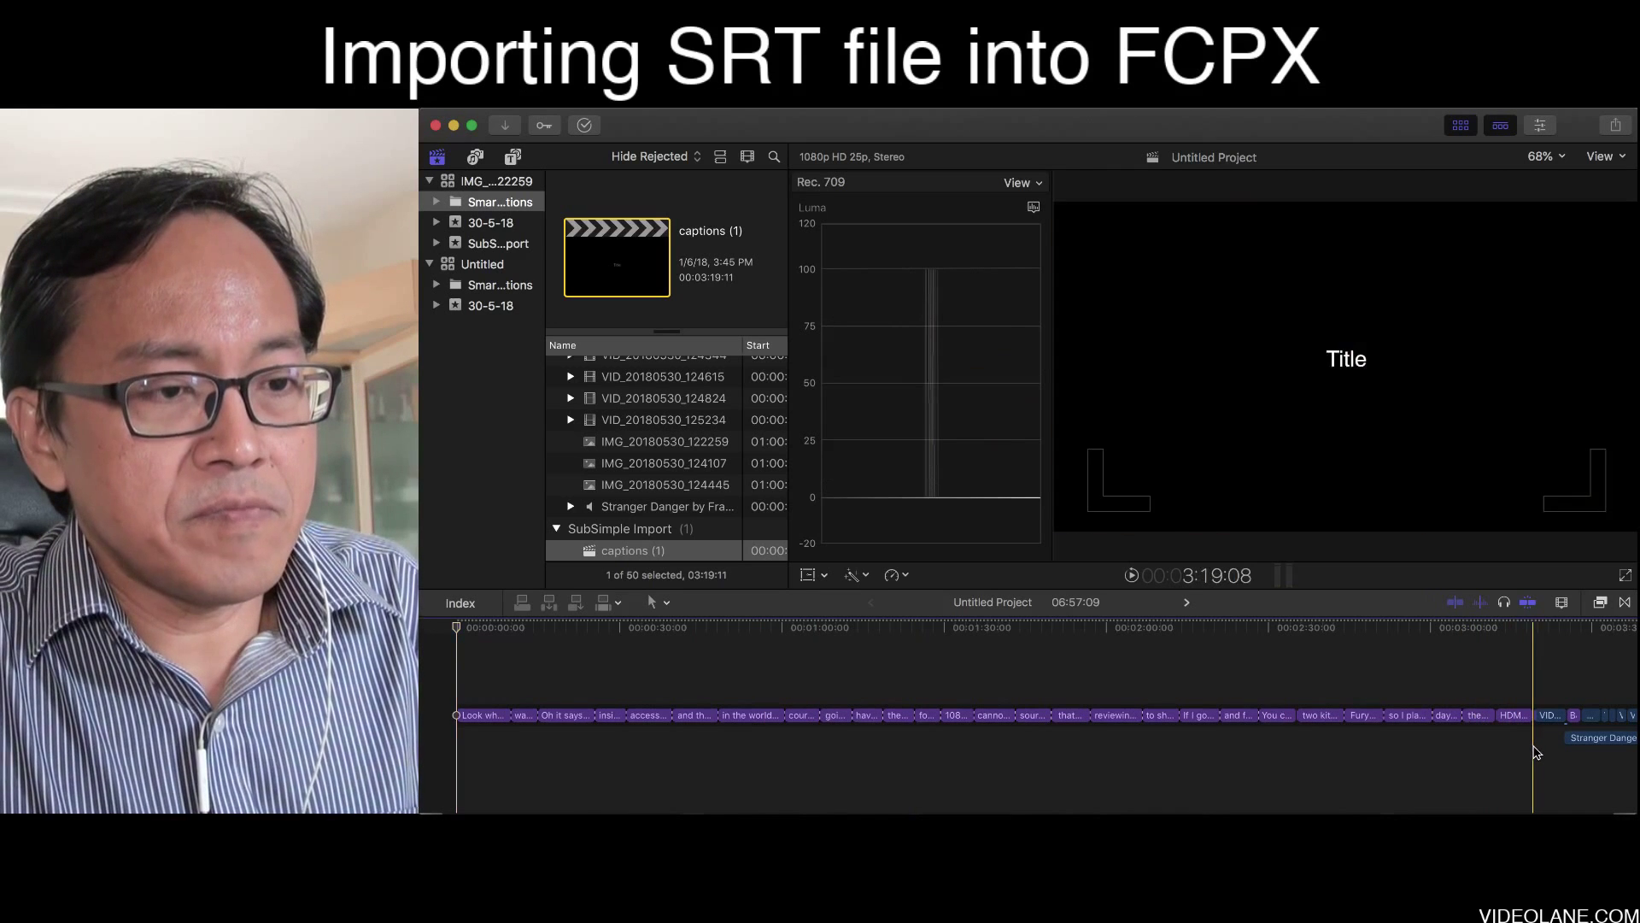
{"action": "left_click_drag", "start_coordinate": [1538, 746], "coordinate": [1459, 696]}
{"action": "left_click", "coordinate": [1519, 762]}
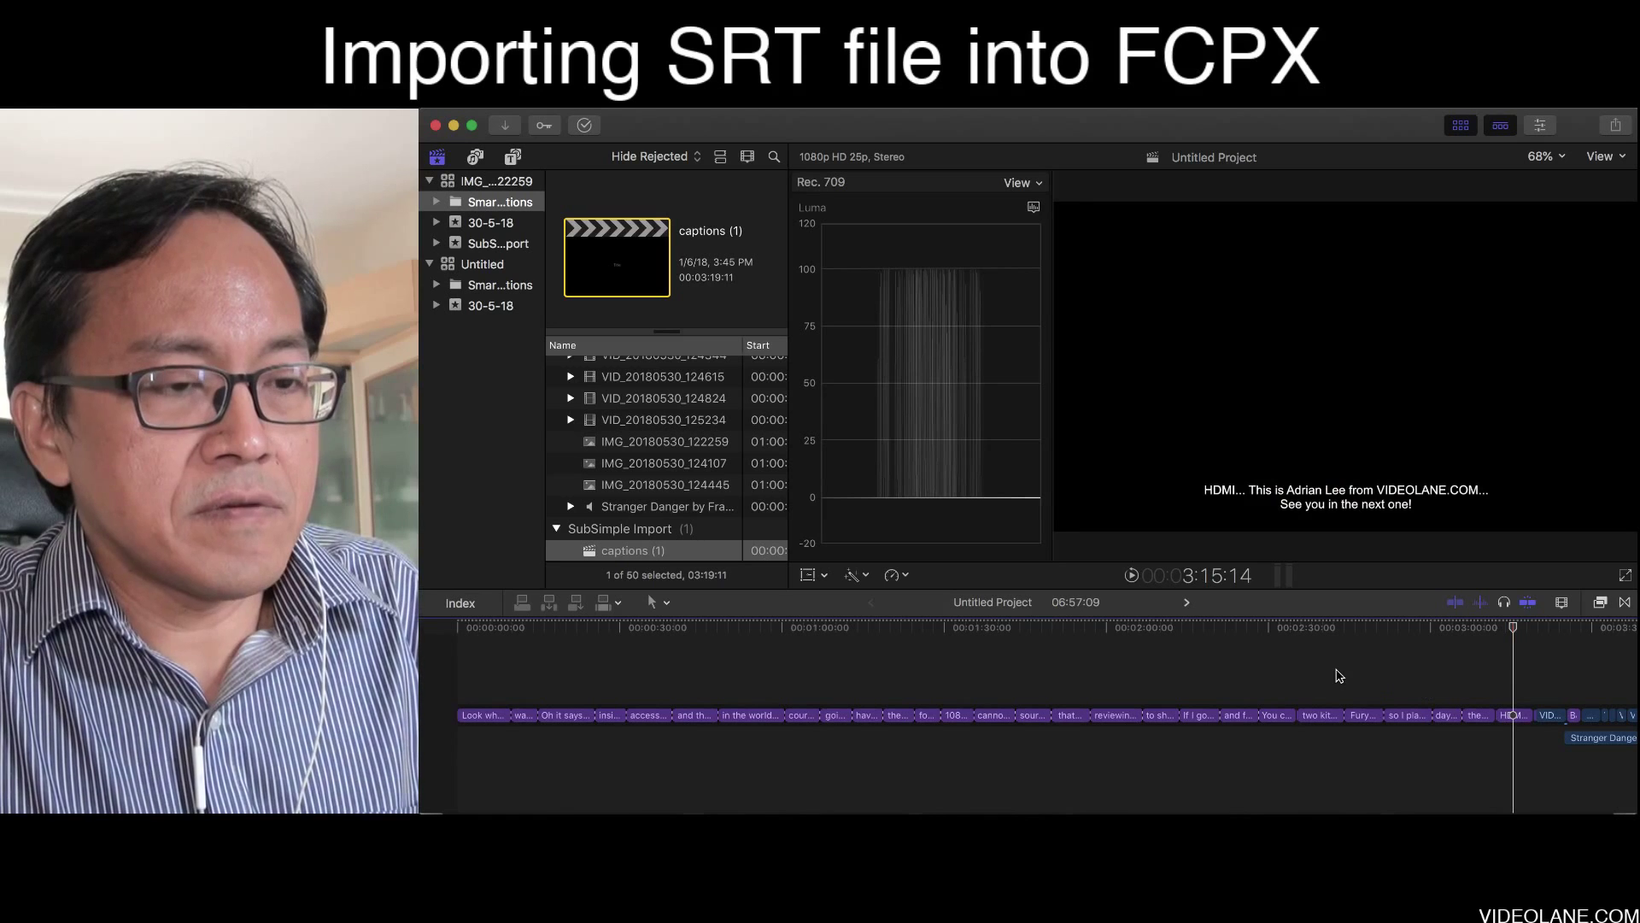
{"action": "left_click_drag", "start_coordinate": [1523, 740], "coordinate": [843, 689]}
{"action": "left_click_drag", "start_coordinate": [610, 693], "coordinate": [496, 707]}
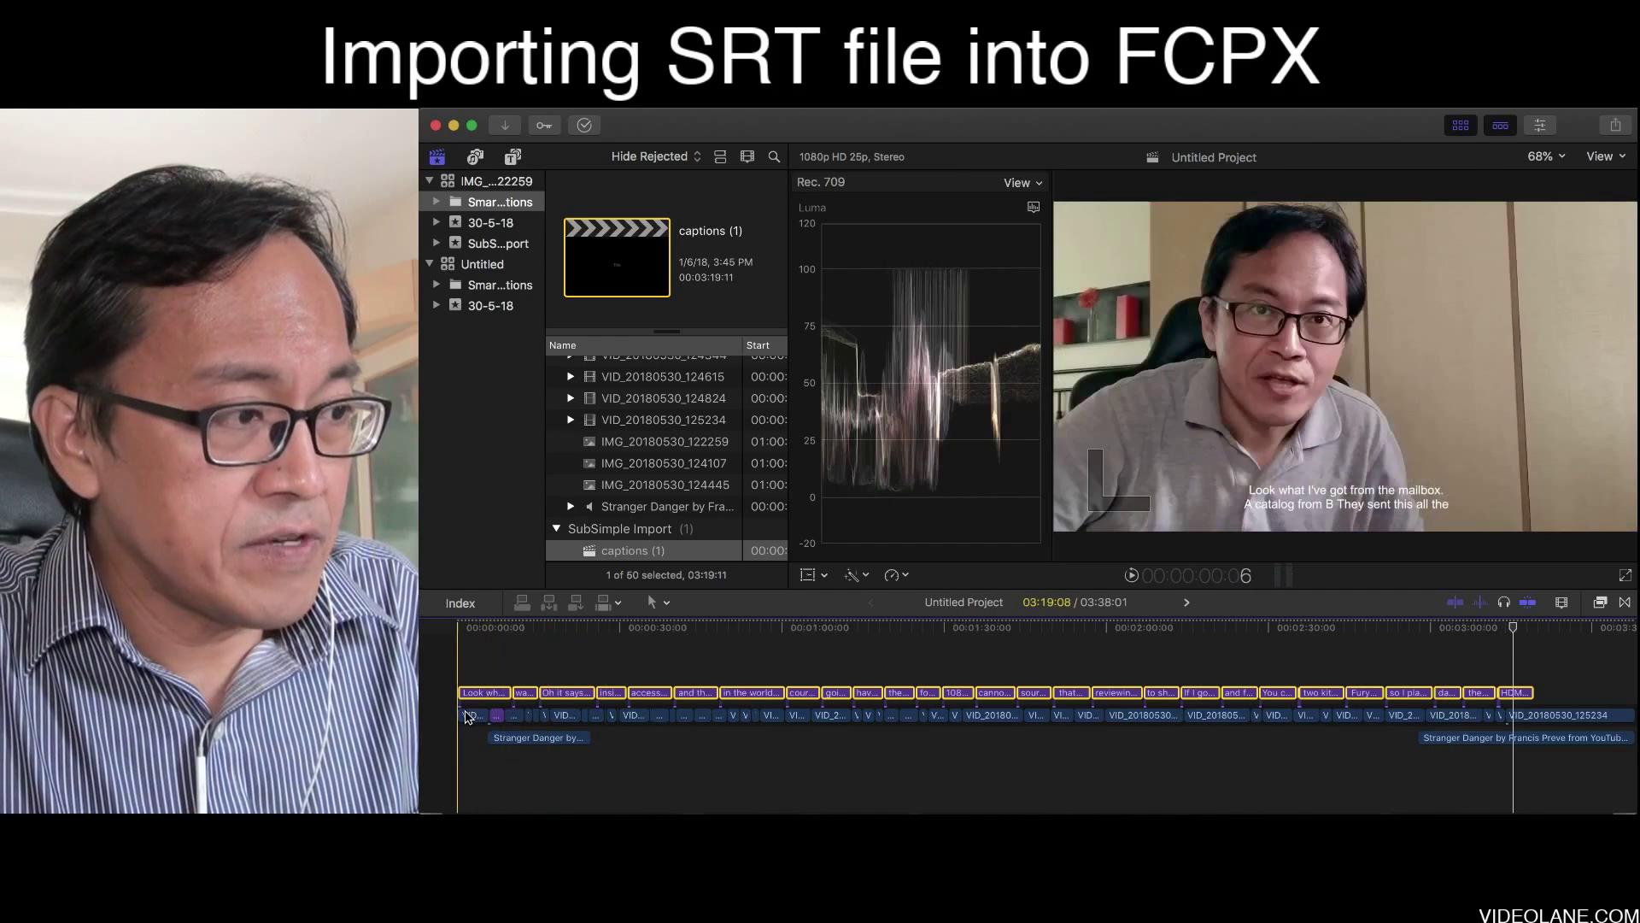
{"action": "left_click", "coordinate": [467, 634]}
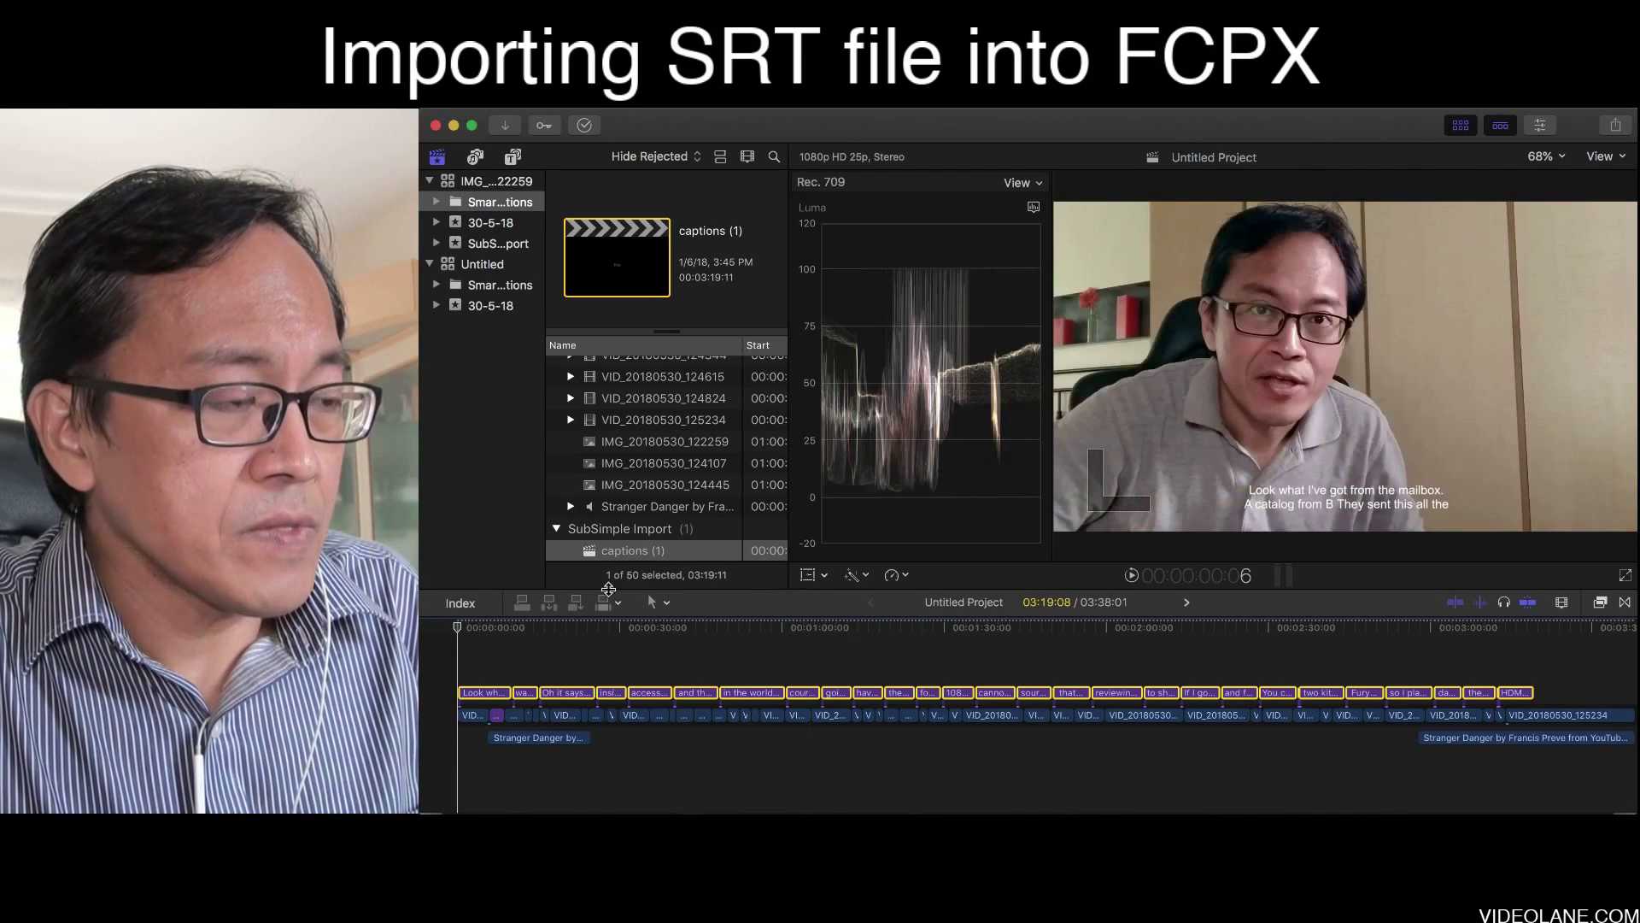
{"action": "left_click", "coordinate": [886, 626]}
{"action": "key", "text": "space"}
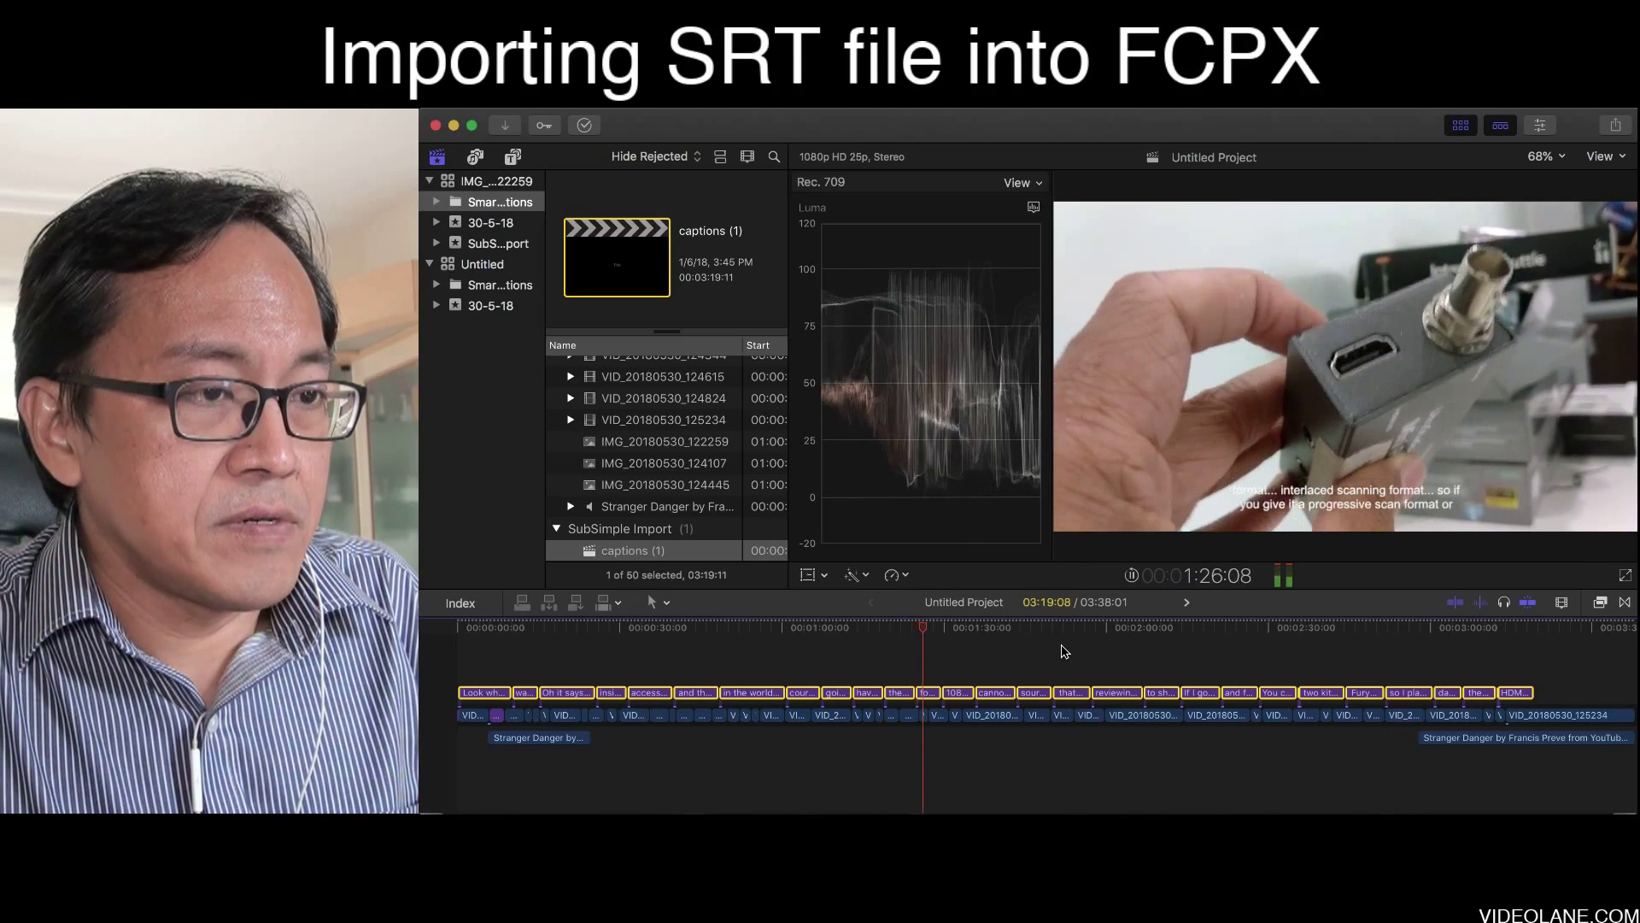
{"action": "key", "text": "space"}
{"action": "left_click", "coordinate": [1348, 495]}
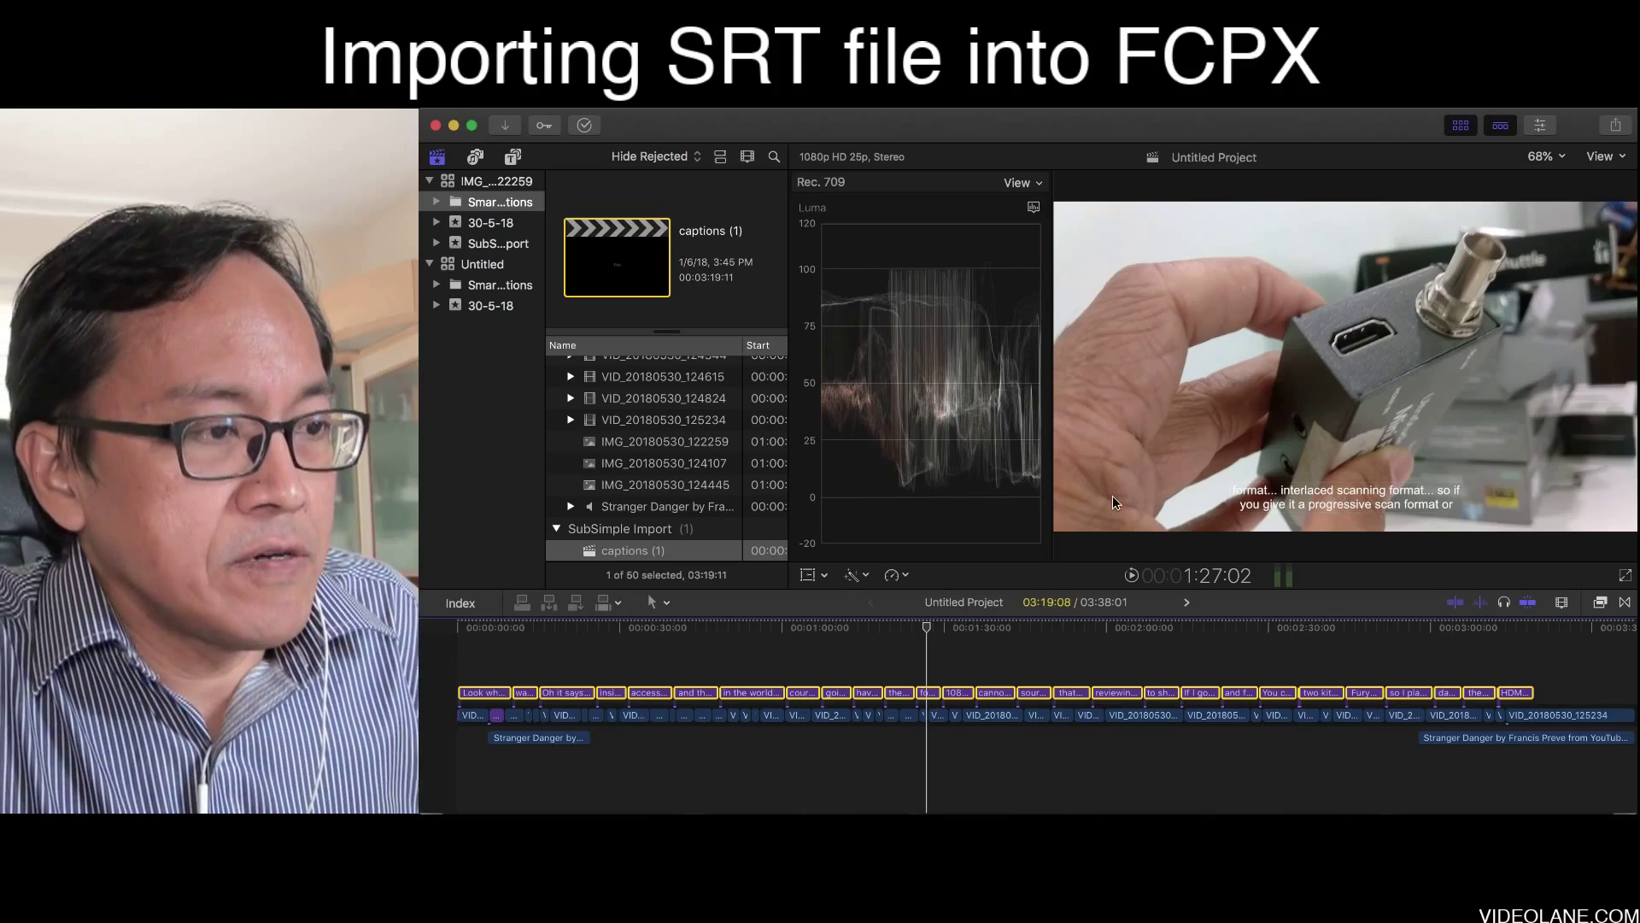
{"action": "left_click", "coordinate": [874, 626]}
{"action": "left_click_drag", "start_coordinate": [773, 620], "coordinate": [473, 632]}
{"action": "left_click", "coordinate": [1325, 492]}
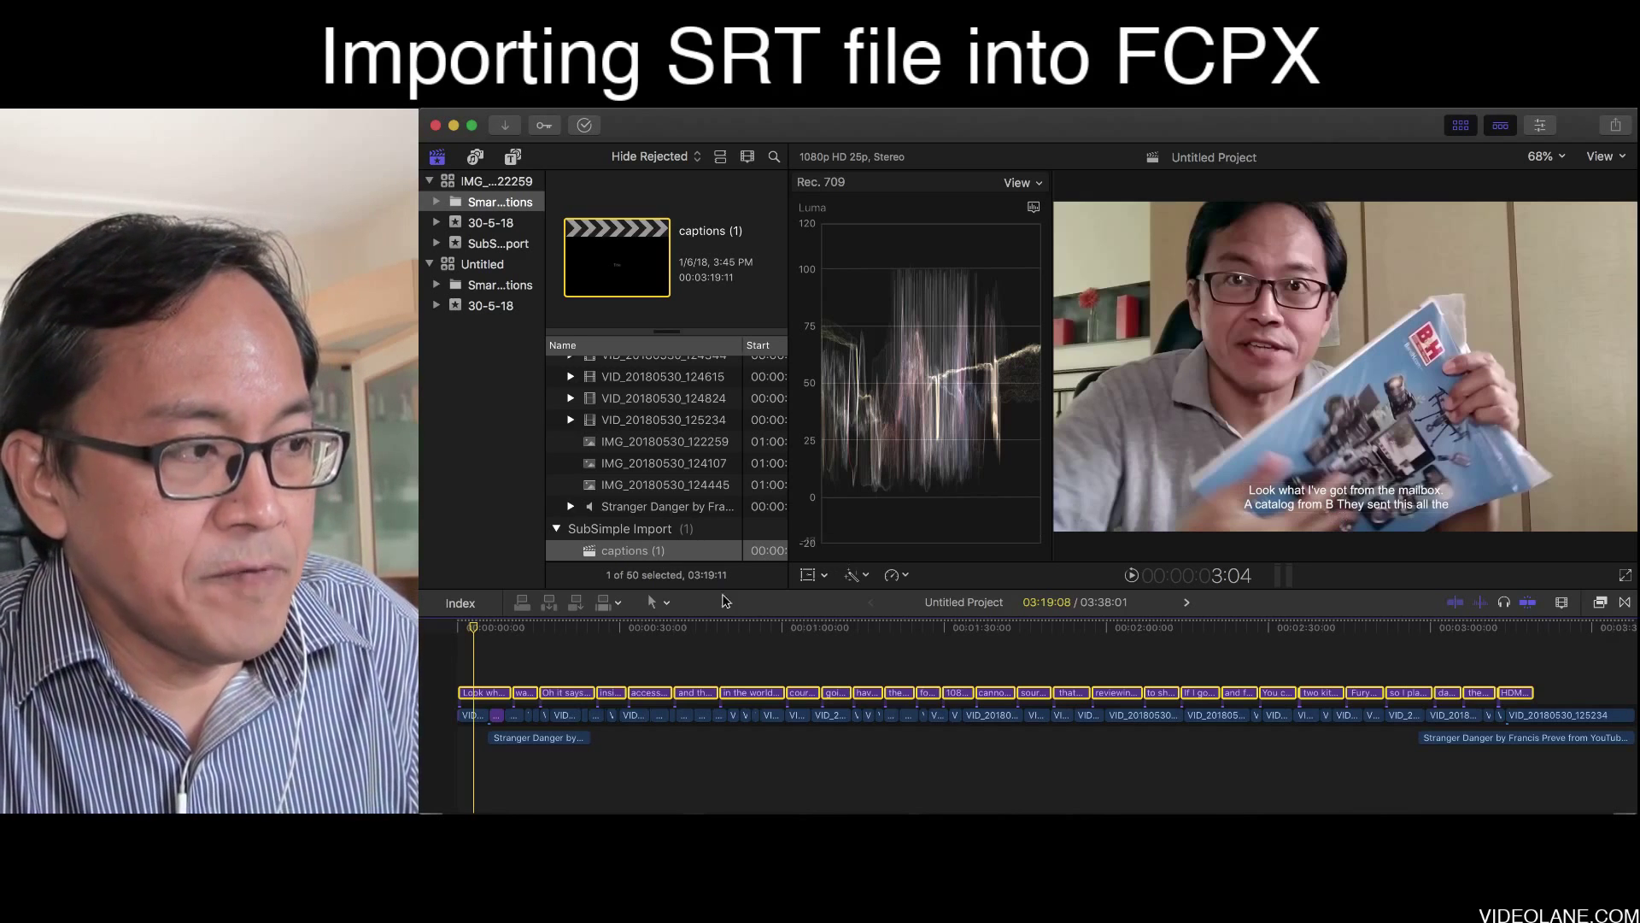
Step: Correct the first caption to 'A catalog from B&H.' and trim its clip end to 5:22
{"action": "key", "text": "space"}
{"action": "key", "text": "space"}
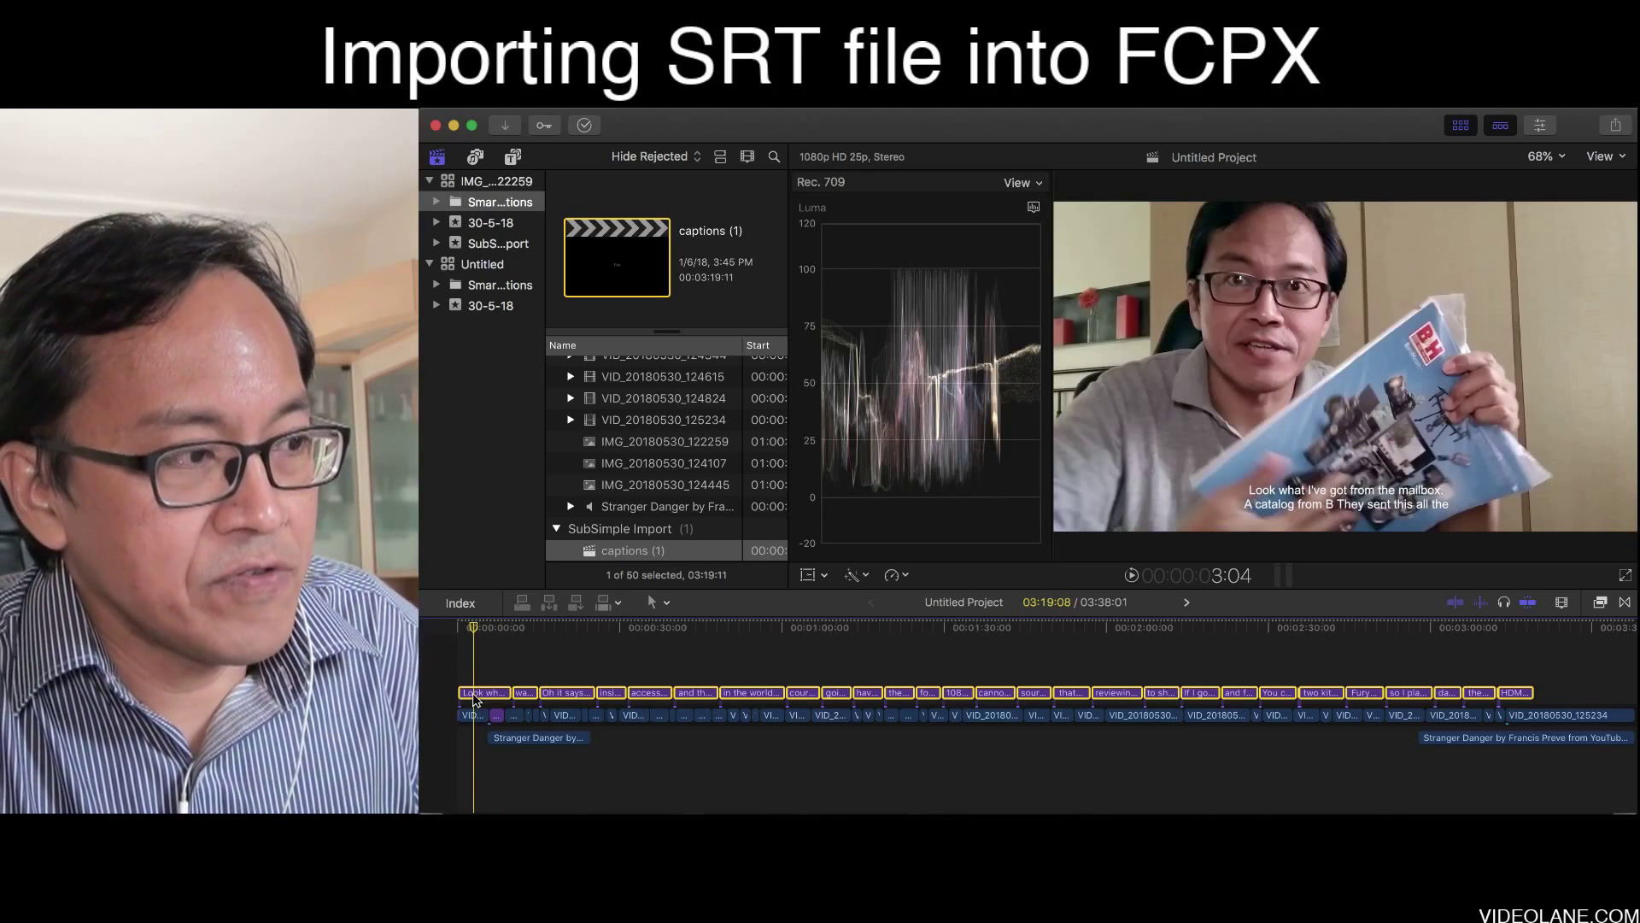
{"action": "key", "text": "space"}
{"action": "left_click", "coordinate": [484, 693]}
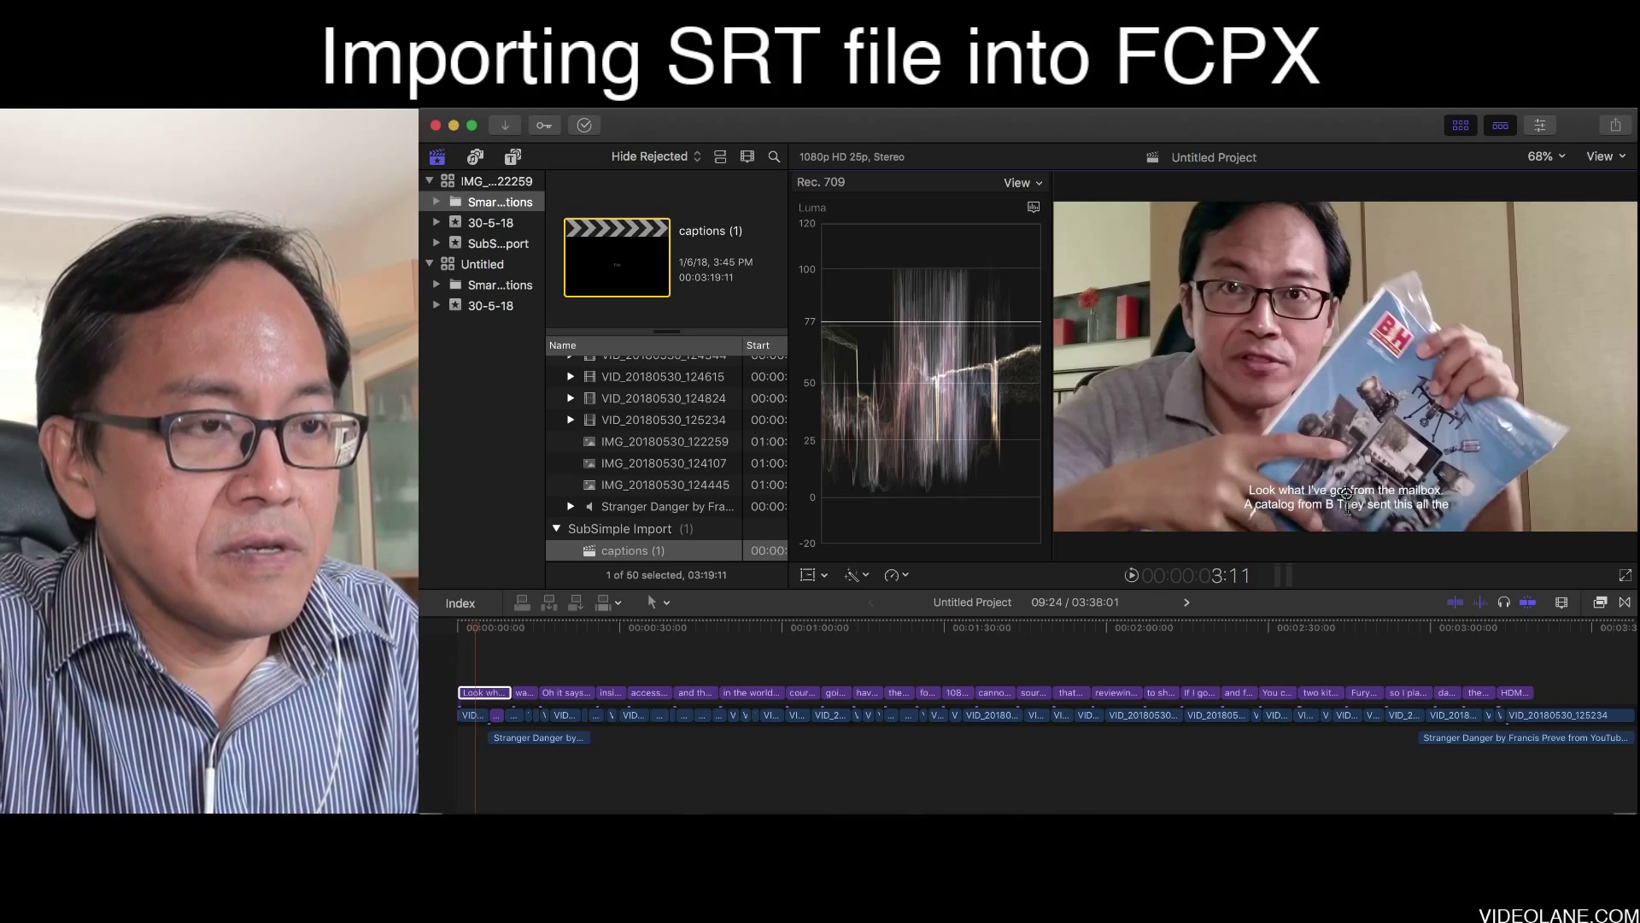
{"action": "type", "text": "&H."}
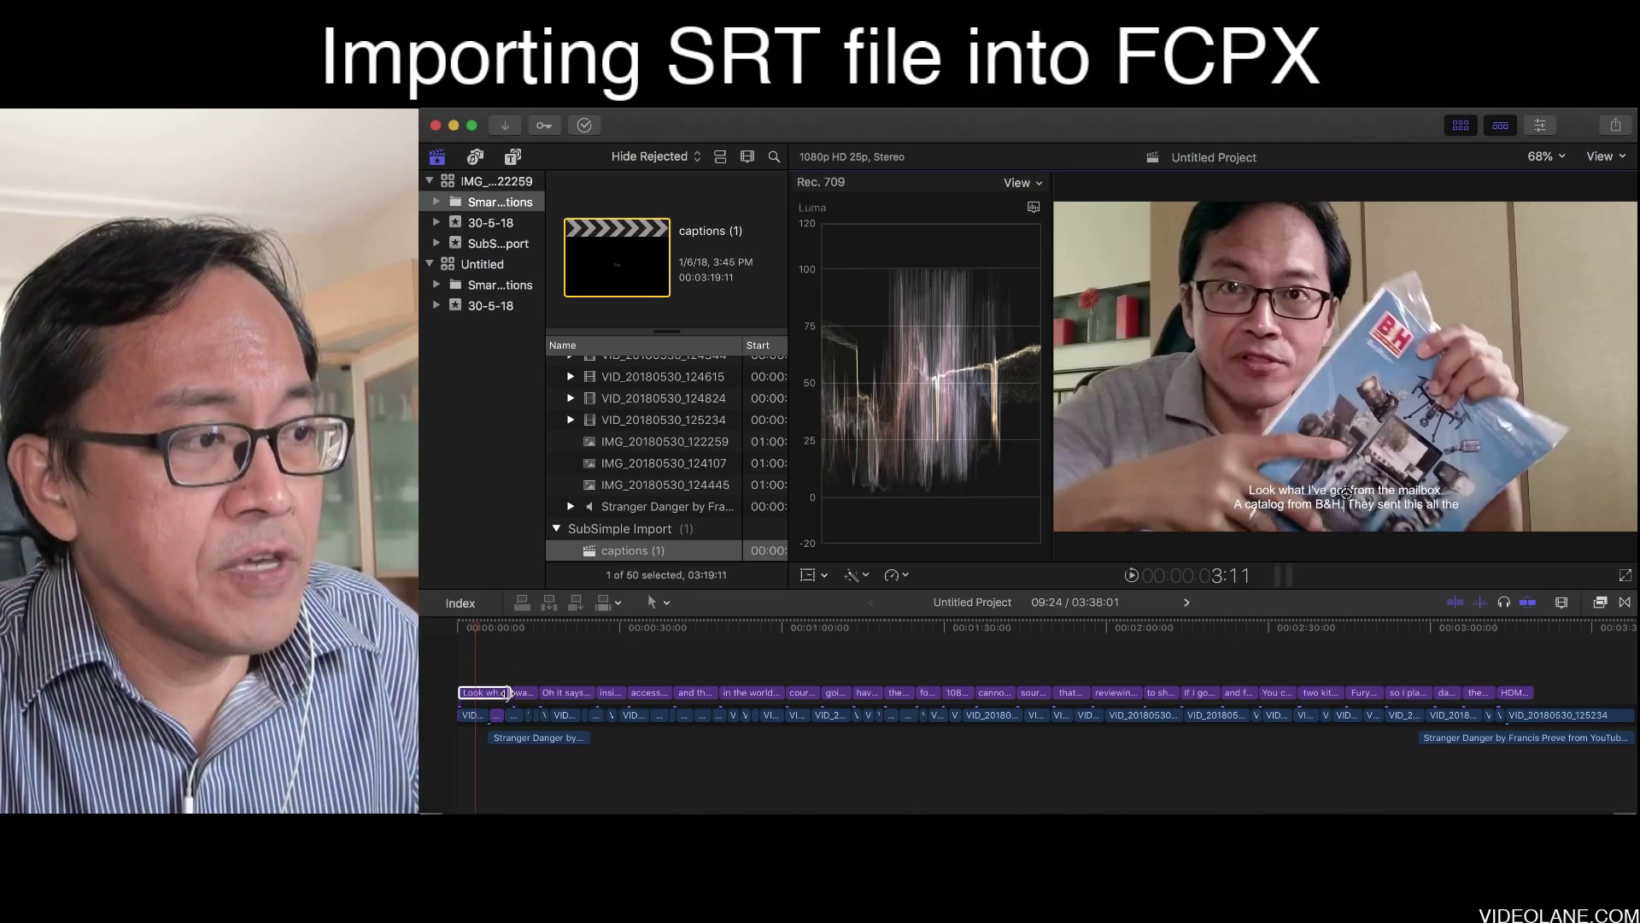
{"action": "mouse_move", "coordinate": [510, 693]}
{"action": "left_mouse_down"}
{"action": "mouse_move", "coordinate": [485, 694]}
{"action": "mouse_move", "coordinate": [485, 675]}
{"action": "left_mouse_up"}
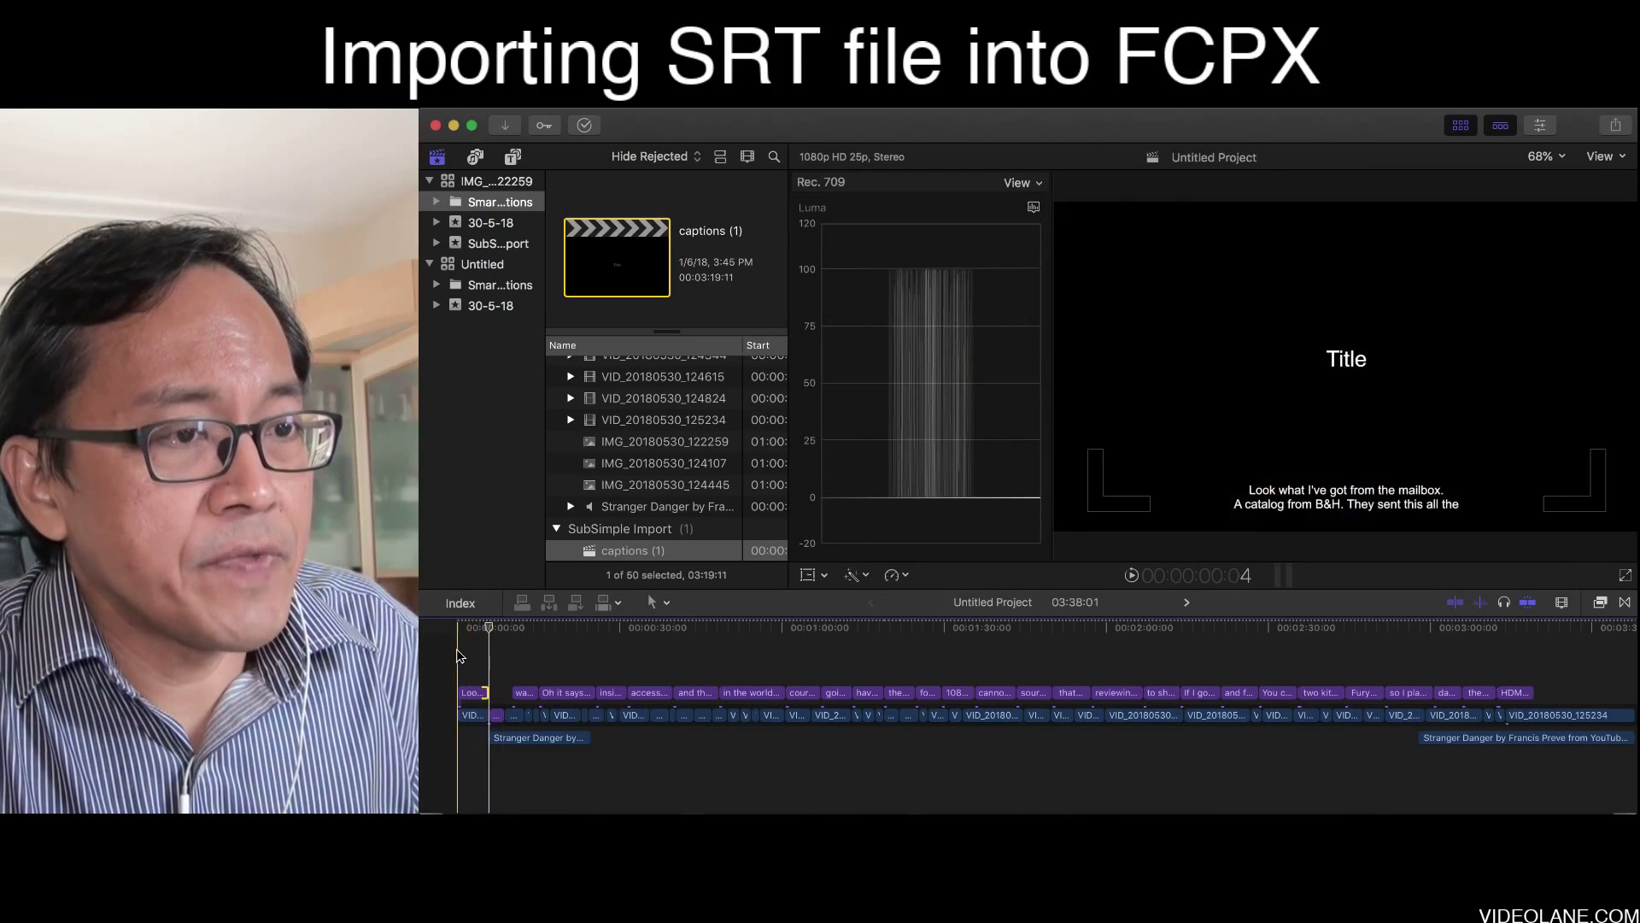